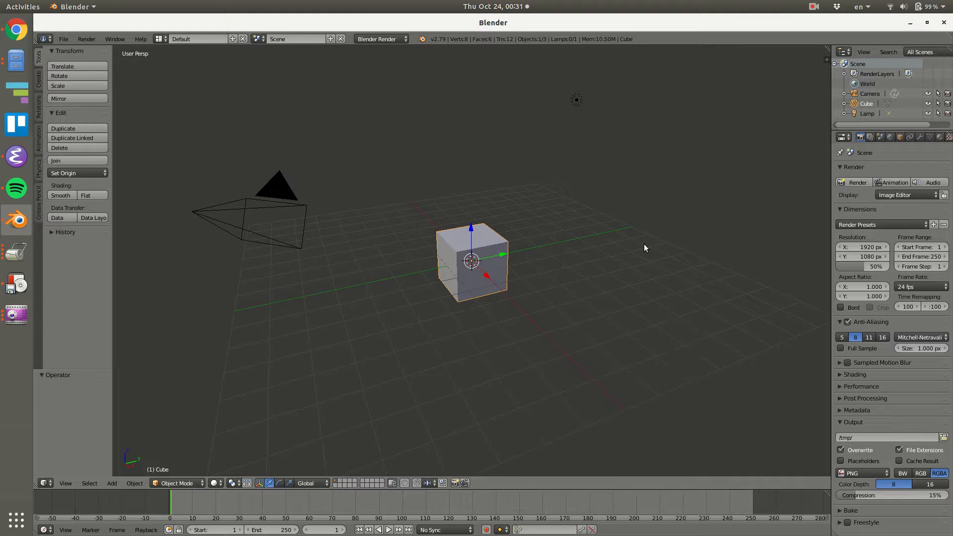
Delete the default cube and add a plane at the origin.
{"action": "key", "text": "x"}
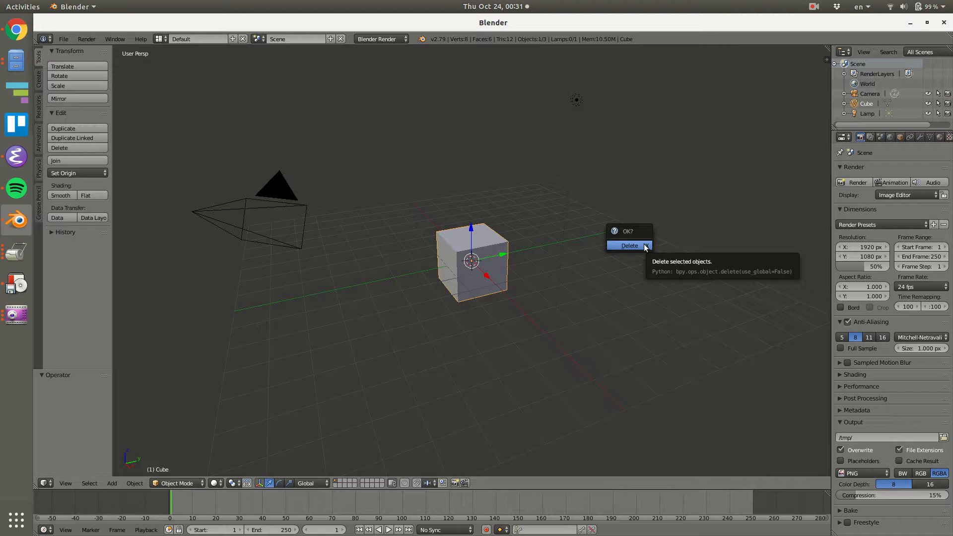
{"action": "left_click", "coordinate": [645, 245]}
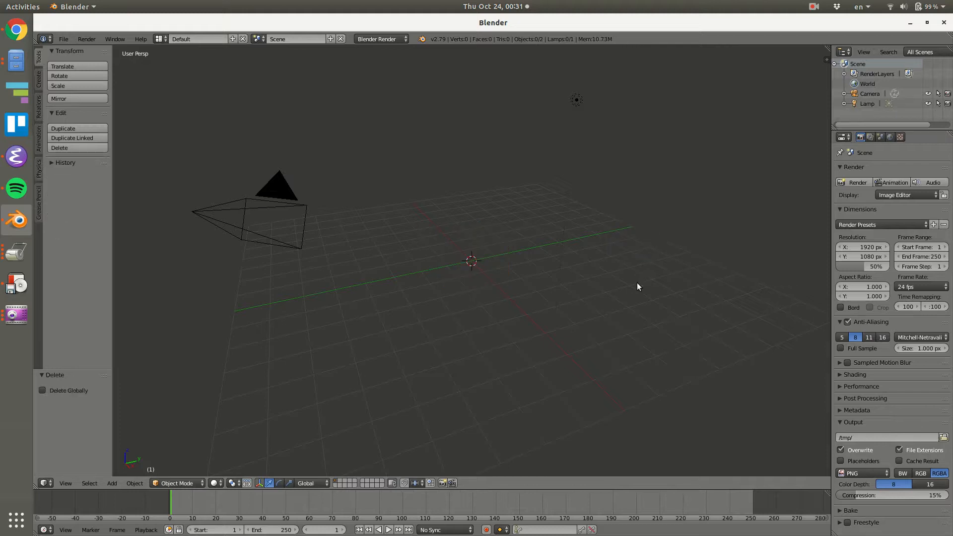
{"action": "key", "text": "shift+a"}
{"action": "mouse_move", "coordinate": [522, 239]}
{"action": "left_click", "coordinate": [551, 239]}
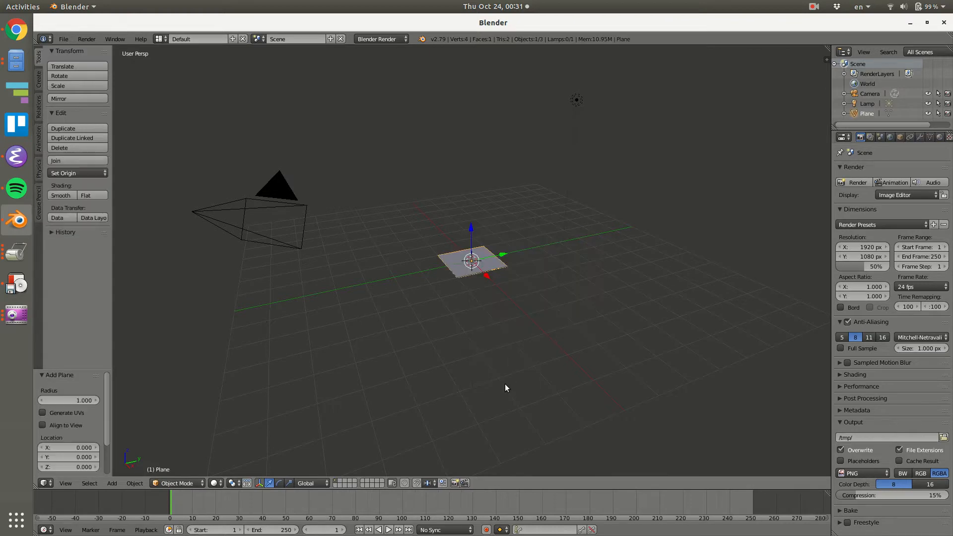
Enter edit mode on the plane and scale it up well beyond the grid, finishing with a factor of about 1.36.
{"action": "key", "text": "KP_7"}
{"action": "key", "text": "Tab"}
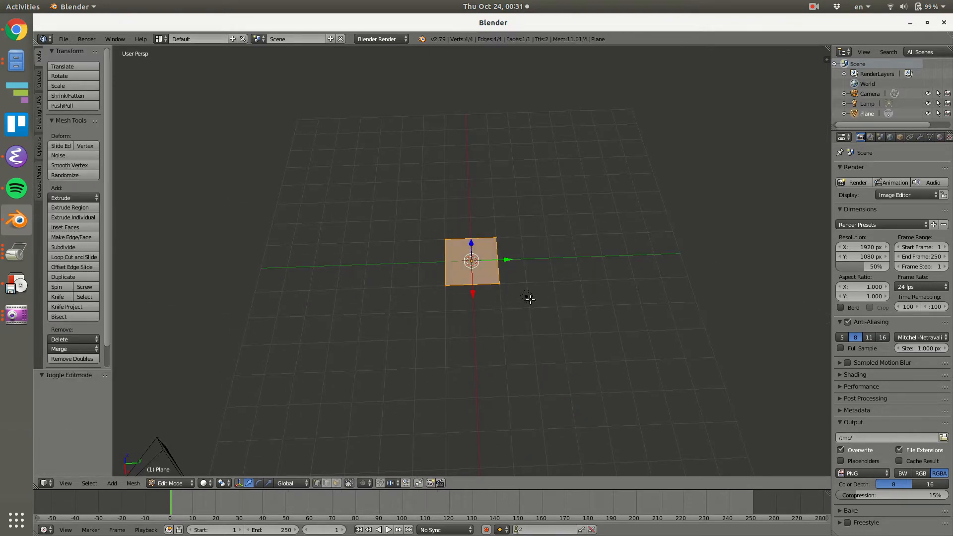
{"action": "key", "text": "s"}
{"action": "left_click", "coordinate": [784, 338]}
{"action": "mouse_move", "coordinate": [572, 319]}
{"action": "middle_mouse_down"}
{"action": "mouse_move", "coordinate": [624, 317]}
{"action": "mouse_move", "coordinate": [625, 299]}
{"action": "mouse_move", "coordinate": [616, 327]}
{"action": "mouse_move", "coordinate": [578, 319]}
{"action": "middle_mouse_up"}
{"action": "key", "text": "s"}
{"action": "left_click", "coordinate": [657, 307]}
Add an off-centre loop cut parallel to Y, then move a corner vertex of the narrower strip about 4.1 inward along Y.
{"action": "middle_click_drag", "start_coordinate": [609, 352], "coordinate": [606, 291], "text": "shift"}
{"action": "key", "text": "ctrl+r"}
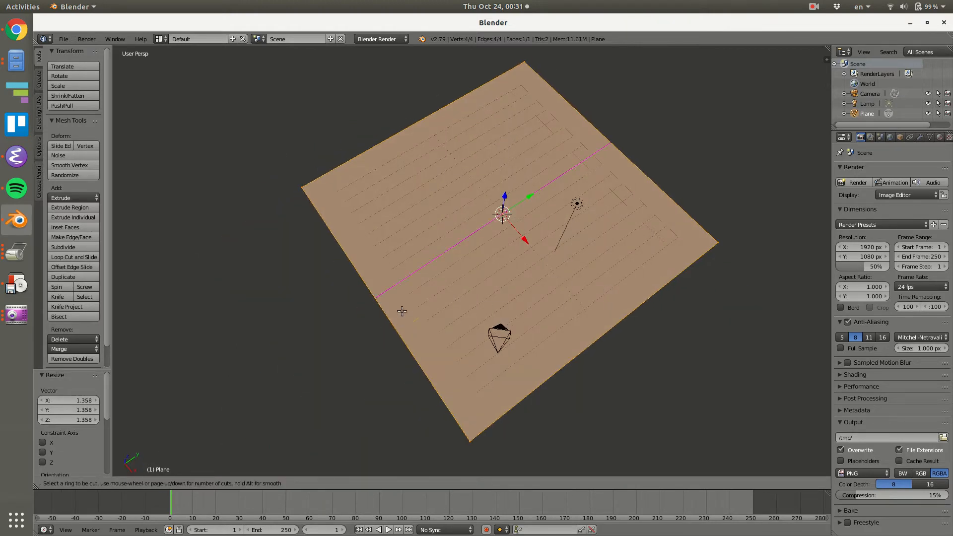
{"action": "left_click", "coordinate": [404, 328]}
{"action": "left_click", "coordinate": [441, 369]}
{"action": "right_click", "coordinate": [474, 440]}
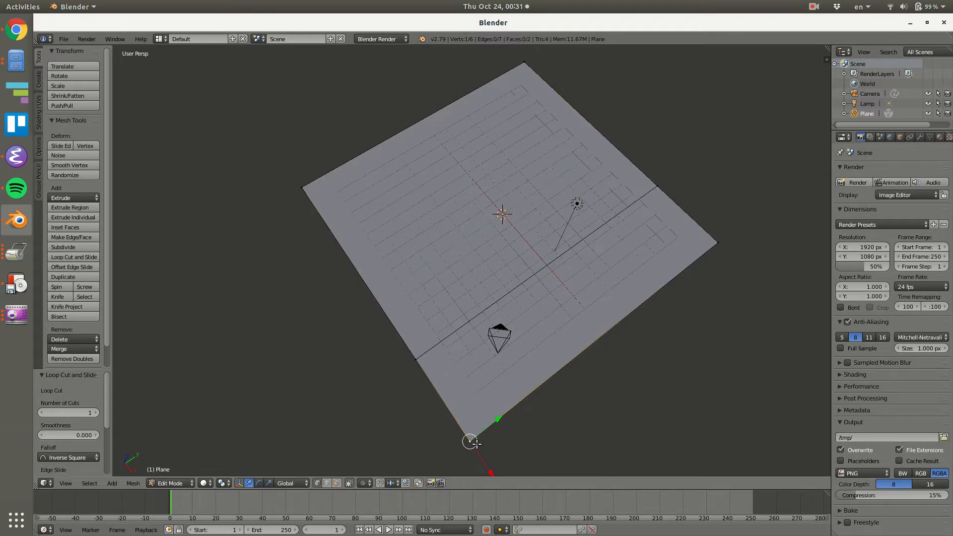
{"action": "left_click_drag", "start_coordinate": [489, 424], "coordinate": [557, 375]}
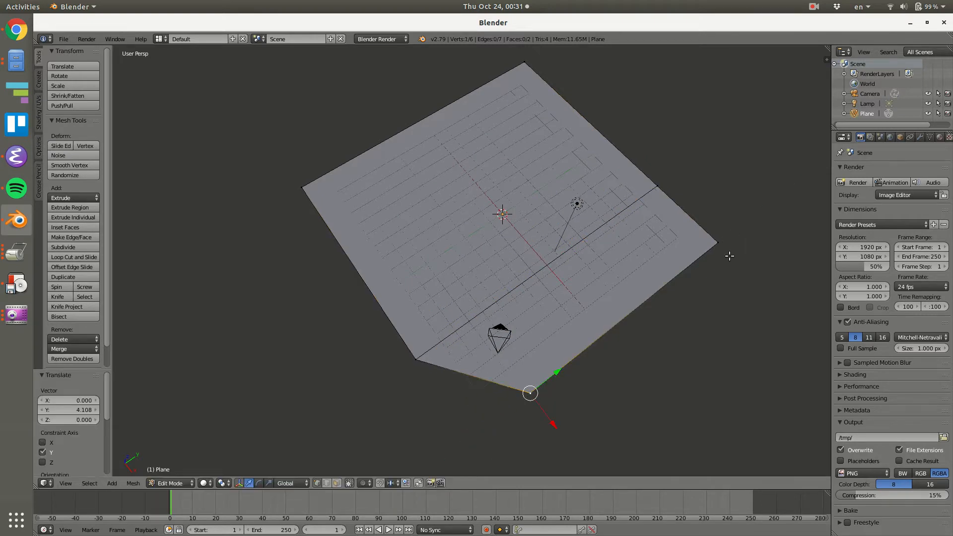
Add a second loop cut crossing the first, close to the side opposite the chamfered corner.
{"action": "middle_click_drag", "start_coordinate": [729, 254], "coordinate": [576, 295]}
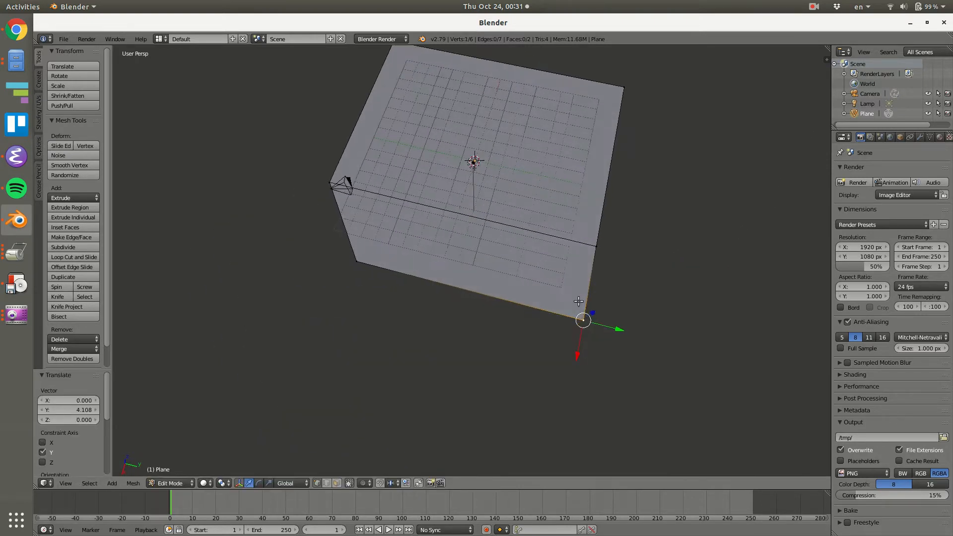
{"action": "key", "text": "ctrl+r"}
{"action": "left_click", "coordinate": [548, 318]}
{"action": "left_click", "coordinate": [574, 323]}
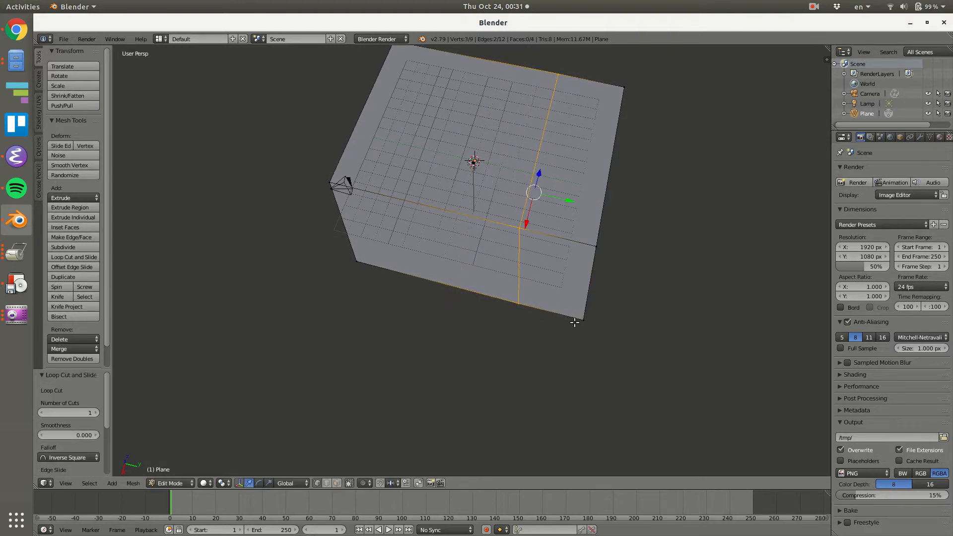
Extrude the short edge at the corner opposite the chamfer about 3.4 along X to form a small extension.
{"action": "right_click", "coordinate": [596, 247]}
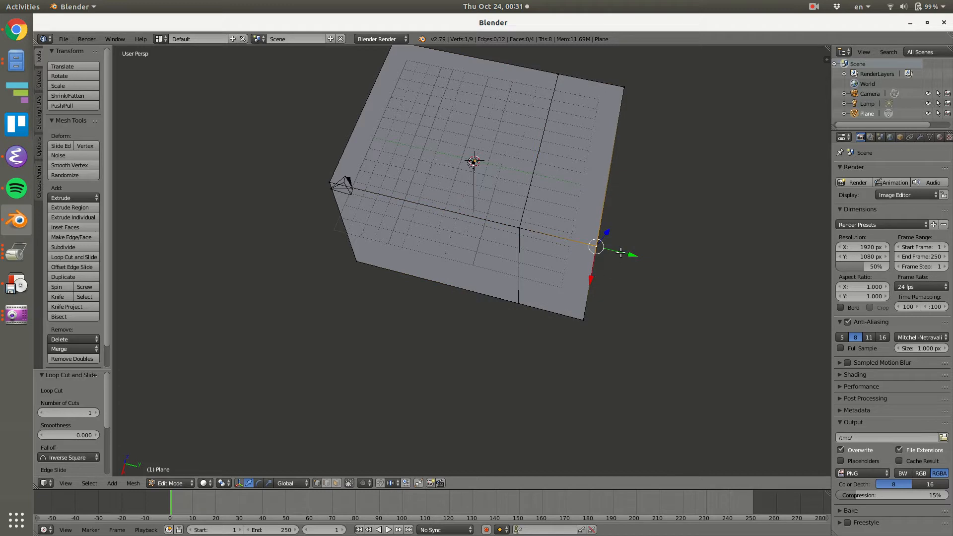
{"action": "middle_click_drag", "start_coordinate": [569, 184], "coordinate": [550, 289]}
{"action": "right_click", "coordinate": [449, 342]}
{"action": "right_click", "coordinate": [463, 379], "text": "shift"}
{"action": "key", "text": "e"}
{"action": "key", "text": "y"}
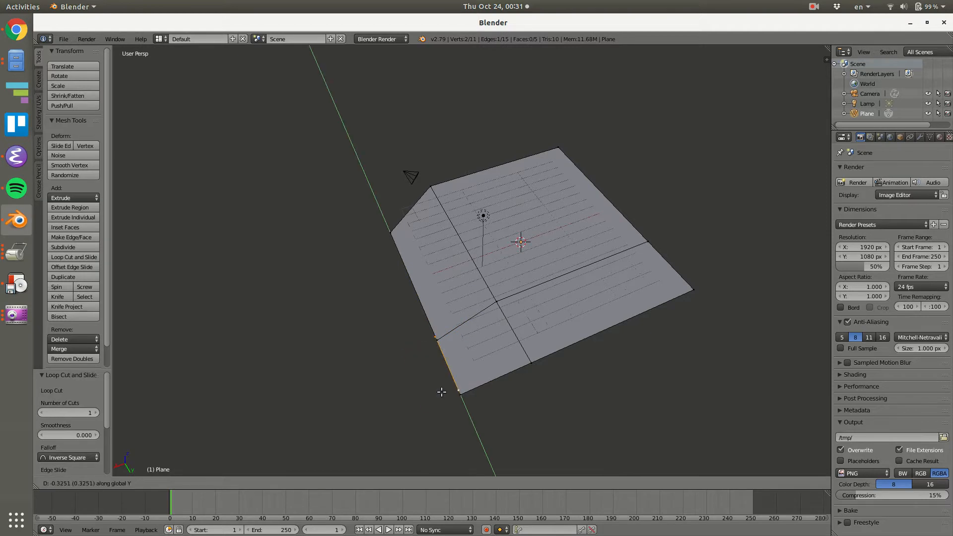
{"action": "left_click", "coordinate": [437, 402]}
Add a loop cut parallel to Y through the larger section, between the first cut and the far edge.
{"action": "middle_click_drag", "start_coordinate": [500, 394], "coordinate": [603, 317]}
{"action": "middle_click_drag", "start_coordinate": [435, 149], "coordinate": [447, 294]}
{"action": "right_click", "coordinate": [374, 293]}
{"action": "right_click", "coordinate": [408, 156], "text": "shift"}
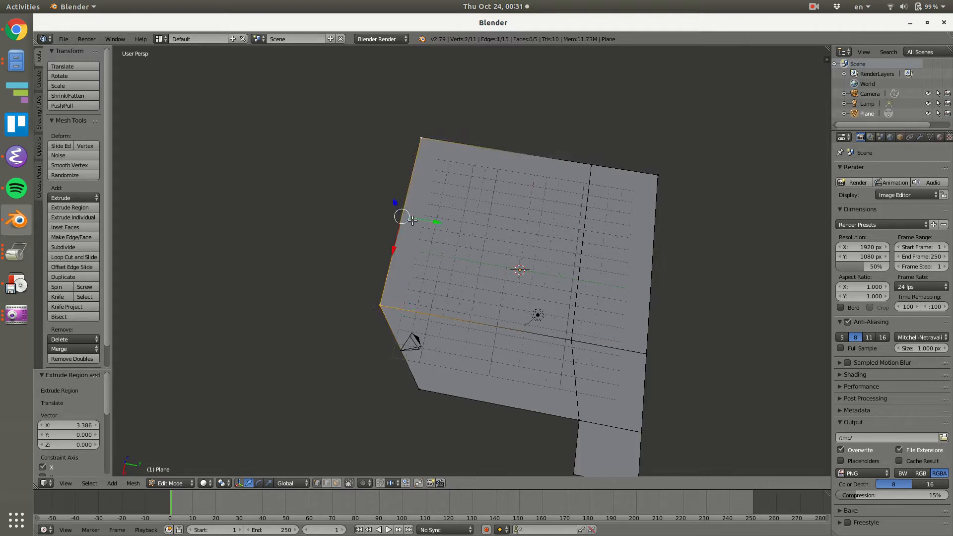
{"action": "key", "text": "ctrl+r"}
{"action": "left_click", "coordinate": [400, 219]}
{"action": "left_click", "coordinate": [398, 204]}
Extrude the short side edge beyond the new cut about 13.9 in the negative Y direction as a corridor.
{"action": "right_click", "coordinate": [421, 138], "text": "shift"}
{"action": "middle_click_drag", "start_coordinate": [464, 198], "coordinate": [565, 236], "text": "shift"}
{"action": "key", "text": "e"}
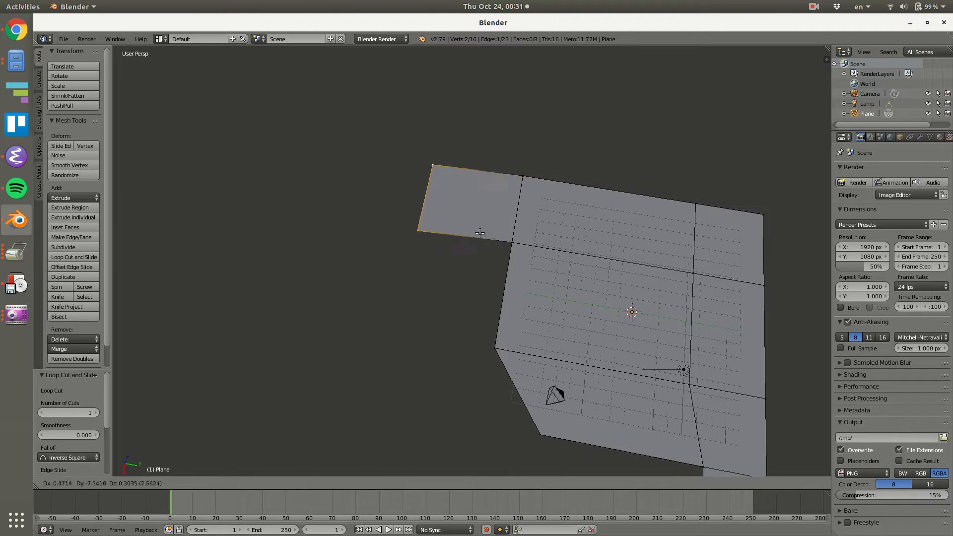
{"action": "left_click", "coordinate": [407, 230]}
Extrude the corridor's end edge another 8.8 or so in the negative Y direction.
{"action": "middle_click_drag", "start_coordinate": [476, 255], "coordinate": [441, 217]}
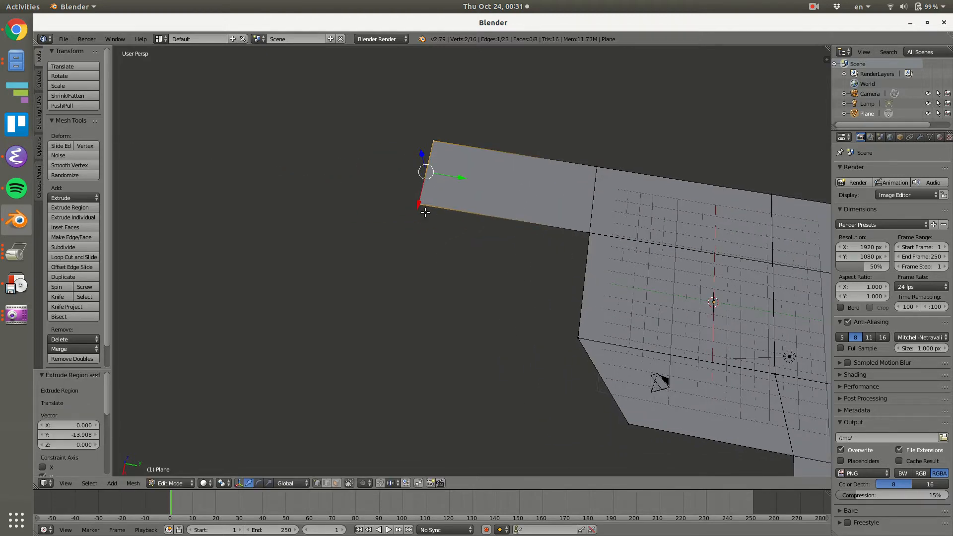
{"action": "key", "text": "e"}
{"action": "key", "text": "y"}
{"action": "left_click", "coordinate": [368, 205]}
Extrude the inner long edge of the corridor's last section along X to form an end room.
{"action": "left_click", "coordinate": [419, 204], "text": "shift"}
{"action": "left_click", "coordinate": [418, 204]}
{"action": "left_click", "coordinate": [315, 187], "text": "shift"}
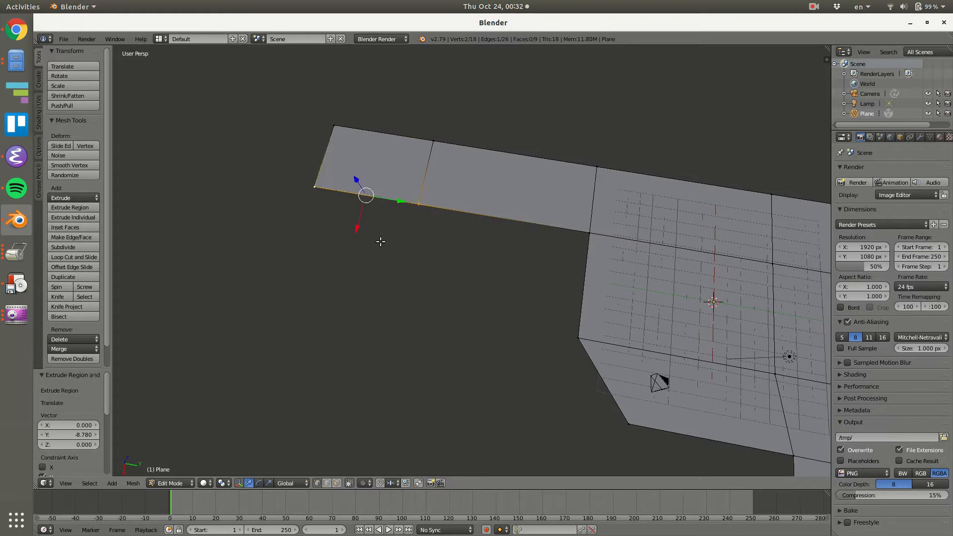
{"action": "key", "text": "e"}
{"action": "key", "text": "x"}
{"action": "left_click", "coordinate": [390, 336]}
{"action": "left_click", "coordinate": [279, 304]}
Move the end room's outer corner vertices outward along Y, finishing with a shift of about -4.
{"action": "right_click", "coordinate": [320, 186], "text": "shift"}
{"action": "right_click", "coordinate": [330, 132], "text": "shift"}
{"action": "left_click_drag", "start_coordinate": [344, 210], "coordinate": [313, 205]}
{"action": "right_click", "coordinate": [292, 179]}
{"action": "right_click", "coordinate": [312, 140], "text": "shift"}
{"action": "left_click_drag", "start_coordinate": [325, 158], "coordinate": [284, 153]}
Select the floor's complete outer boundary in edge mode, duplicate it in place and separate the selection into its own object.
{"action": "middle_click_drag", "start_coordinate": [496, 296], "coordinate": [344, 251]}
{"action": "scroll", "coordinate": [344, 251], "scroll_direction": "down", "scroll_amount": 3}
{"action": "middle_click_drag", "start_coordinate": [499, 308], "coordinate": [384, 297]}
{"action": "right_click", "coordinate": [391, 241], "text": "alt"}
{"action": "right_click", "coordinate": [550, 376], "text": "alt+shift"}
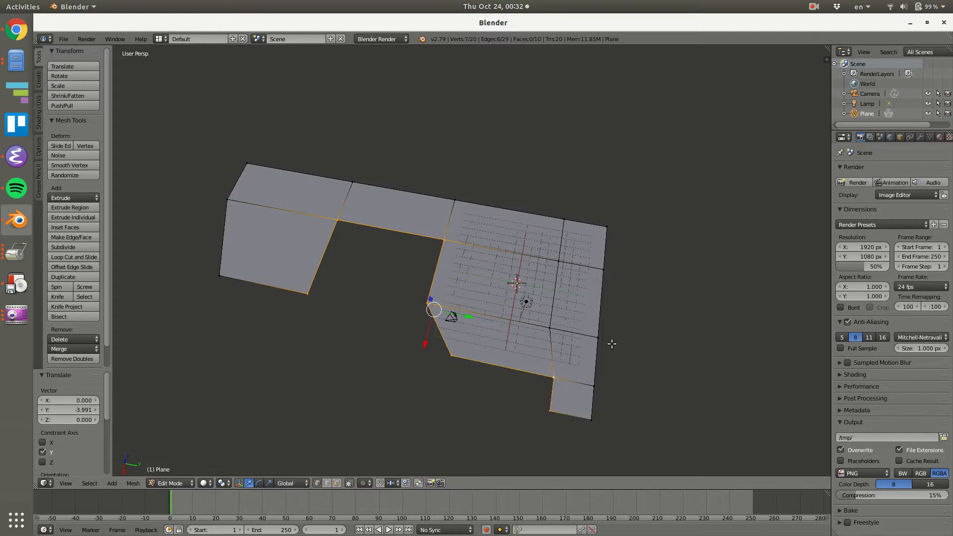
{"action": "right_click", "coordinate": [611, 283], "text": "alt+shift"}
{"action": "right_click", "coordinate": [532, 216], "text": "alt+shift"}
{"action": "key", "text": "ctrl+Tab"}
{"action": "left_click", "coordinate": [456, 228]}
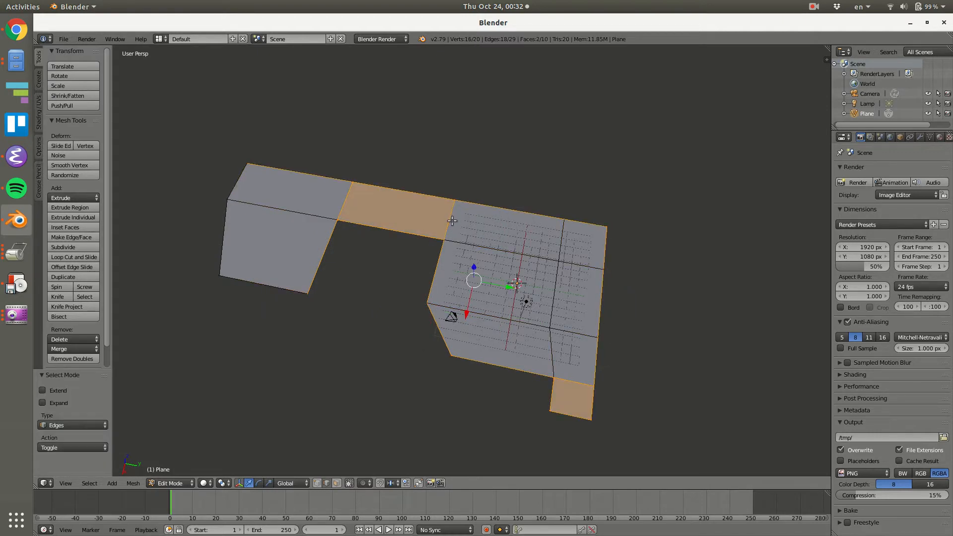
{"action": "right_click", "coordinate": [449, 230], "text": "shift"}
{"action": "right_click", "coordinate": [574, 380], "text": "shift"}
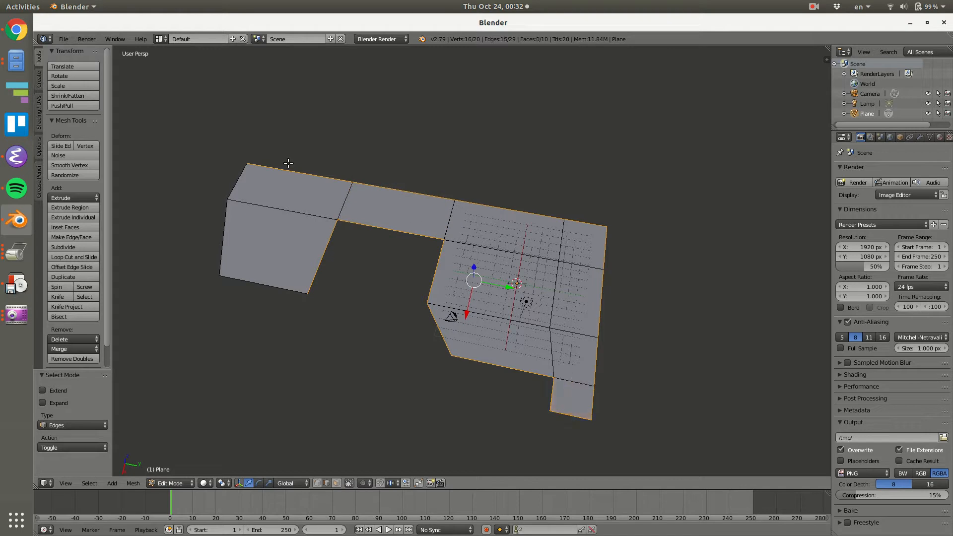
{"action": "right_click", "coordinate": [236, 189], "text": "alt+shift"}
{"action": "right_click", "coordinate": [258, 300], "text": "shift"}
{"action": "middle_click_drag", "start_coordinate": [476, 331], "coordinate": [511, 326]}
{"action": "key", "text": "shift+d"}
{"action": "right_click", "coordinate": [520, 327]}
{"action": "key", "text": "p"}
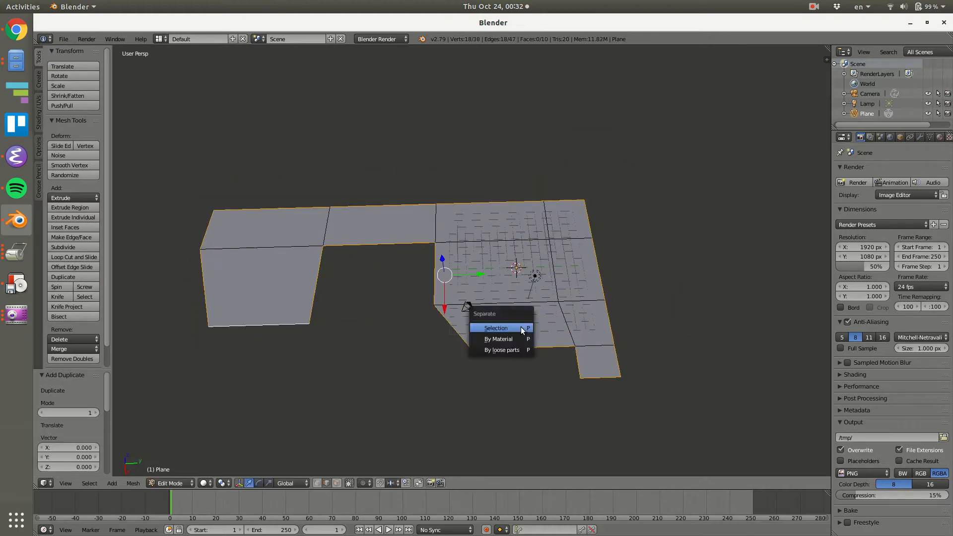
{"action": "left_click", "coordinate": [520, 327]}
{"action": "right_click", "coordinate": [496, 348]}
{"action": "key", "text": "g"}
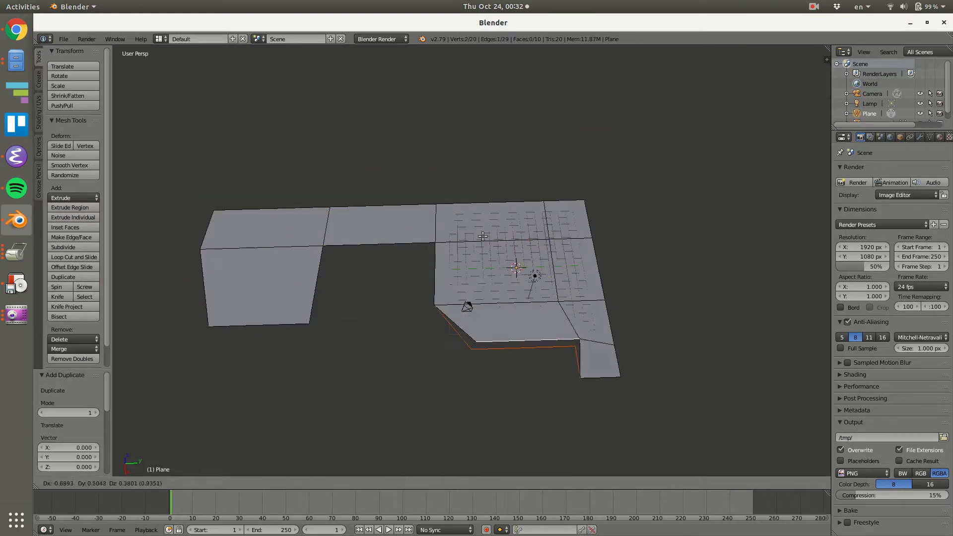
{"action": "right_click", "coordinate": [524, 302]}
{"action": "key", "text": "Tab"}
{"action": "right_click", "coordinate": [523, 349]}
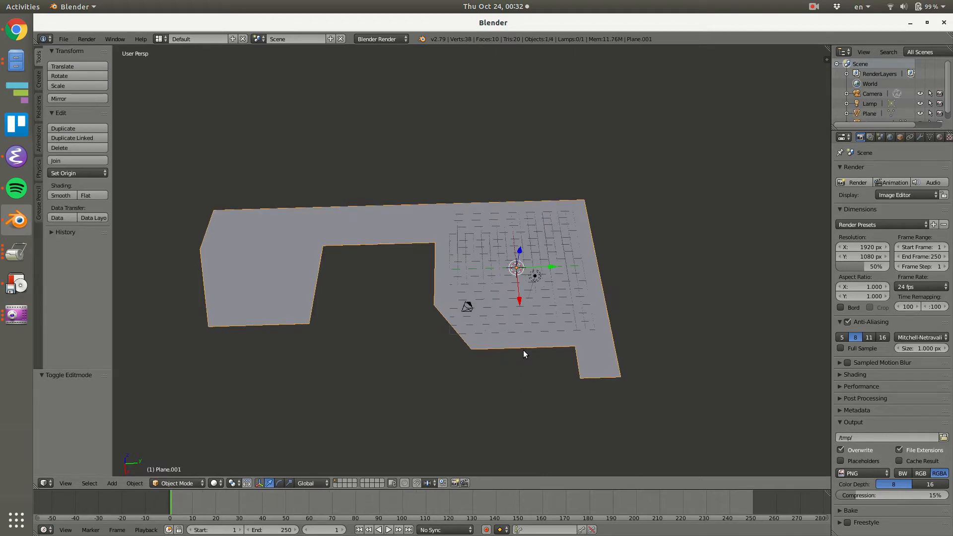
{"action": "key", "text": "g"}
{"action": "right_click", "coordinate": [594, 320]}
{"action": "right_click", "coordinate": [553, 304]}
{"action": "key", "text": "Tab"}
{"action": "key", "text": "g"}
{"action": "right_click", "coordinate": [528, 331]}
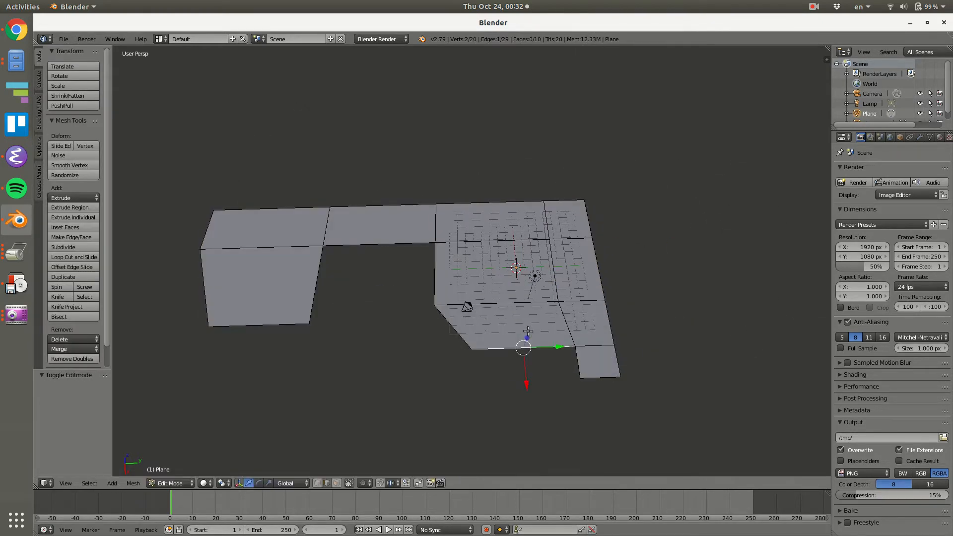
{"action": "key", "text": "g"}
{"action": "left_click", "coordinate": [584, 322]}
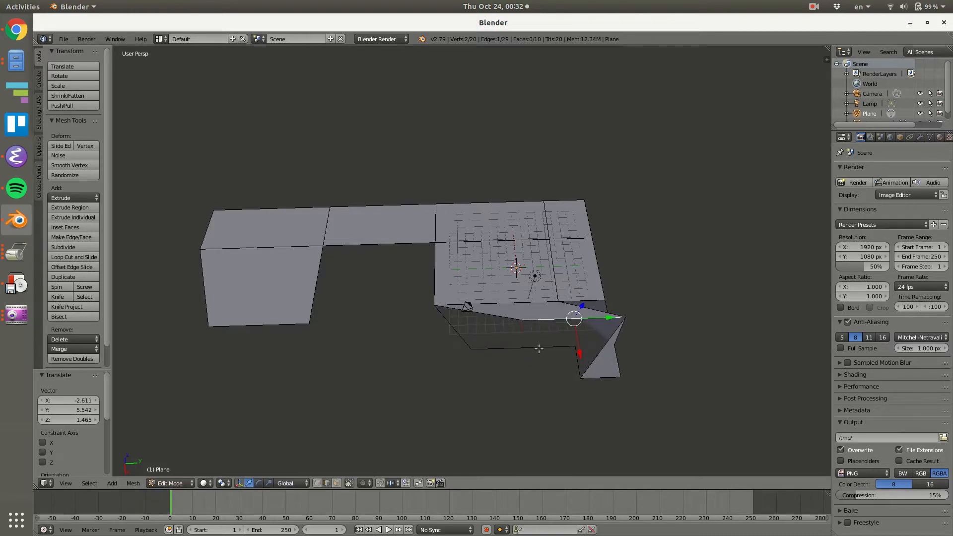
{"action": "key", "text": "ctrl+z"}
Select the separated outline object and extrude all of its edges about 4.2 upward along Z to form the walls.
{"action": "key", "text": "Tab"}
{"action": "right_click", "coordinate": [536, 343]}
{"action": "key", "text": "g"}
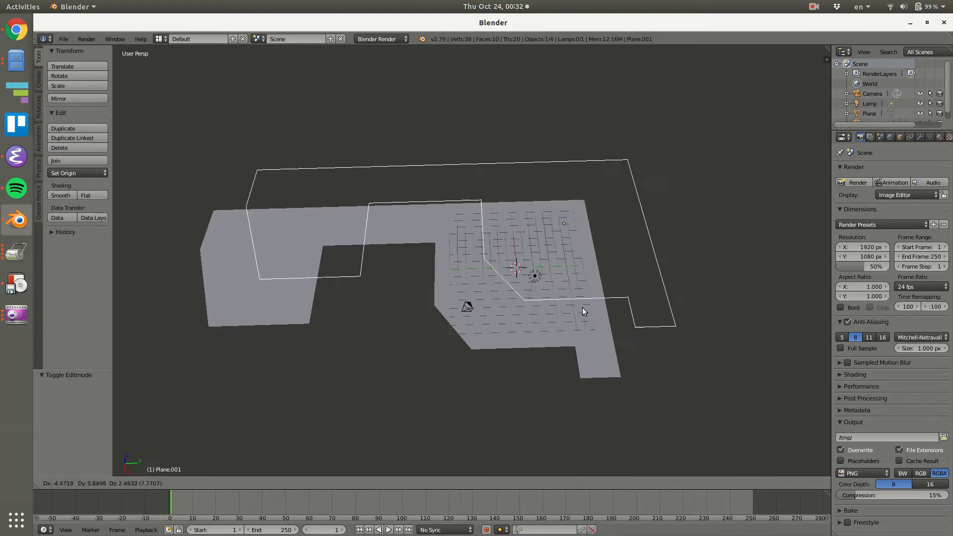
{"action": "right_click", "coordinate": [576, 310]}
{"action": "scroll", "coordinate": [552, 285], "scroll_direction": "up", "scroll_amount": 2}
{"action": "middle_click_drag", "start_coordinate": [602, 279], "coordinate": [608, 240]}
{"action": "key", "text": "Tab"}
{"action": "scroll", "coordinate": [602, 271], "scroll_direction": "down", "scroll_amount": 5}
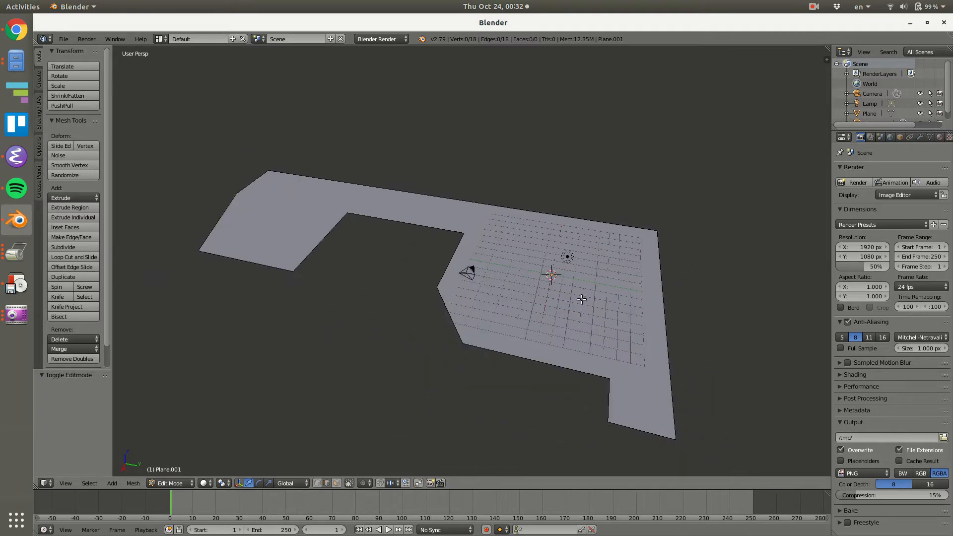
{"action": "key", "text": "a"}
{"action": "key", "text": "e"}
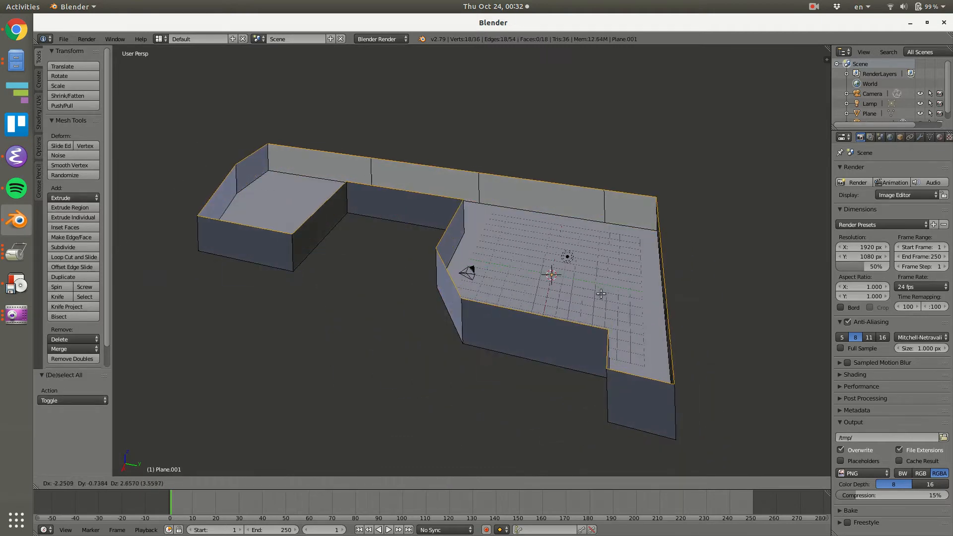
{"action": "key", "text": "z"}
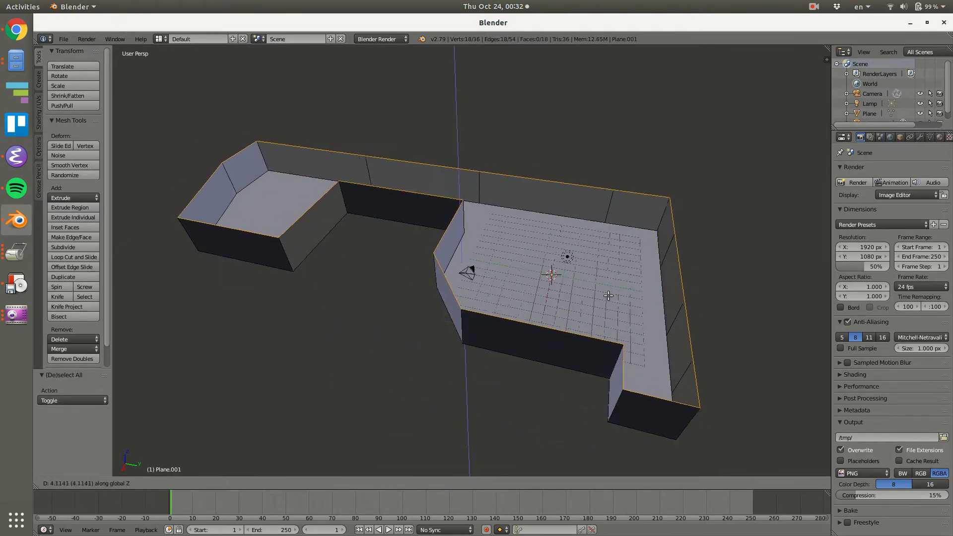
{"action": "left_click", "coordinate": [608, 296]}
Show the 3D view's properties and examine the shading options and the extruded walls from several angles.
{"action": "middle_click_drag", "start_coordinate": [608, 296], "coordinate": [804, 174]}
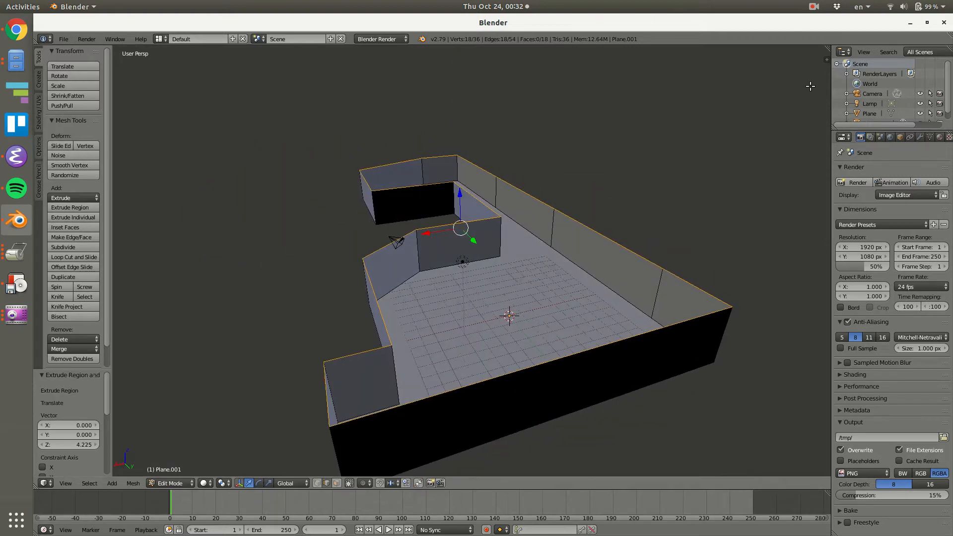
{"action": "left_click", "coordinate": [826, 59]}
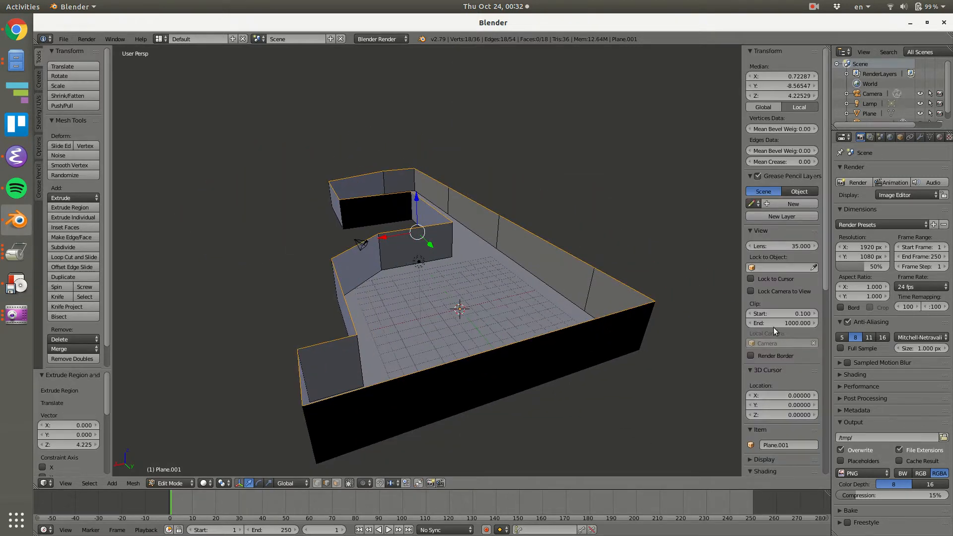
{"action": "scroll", "coordinate": [817, 276], "scroll_direction": "down", "scroll_amount": 10}
{"action": "scroll", "coordinate": [816, 427], "scroll_direction": "down", "scroll_amount": 5}
{"action": "scroll", "coordinate": [550, 278], "scroll_direction": "up", "scroll_amount": 10}
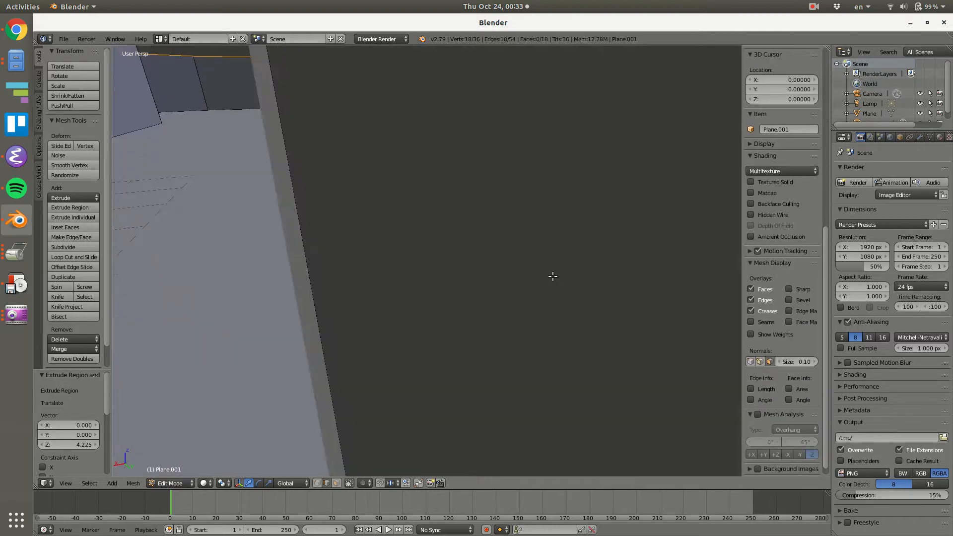
{"action": "scroll", "coordinate": [530, 257], "scroll_direction": "down", "scroll_amount": 10}
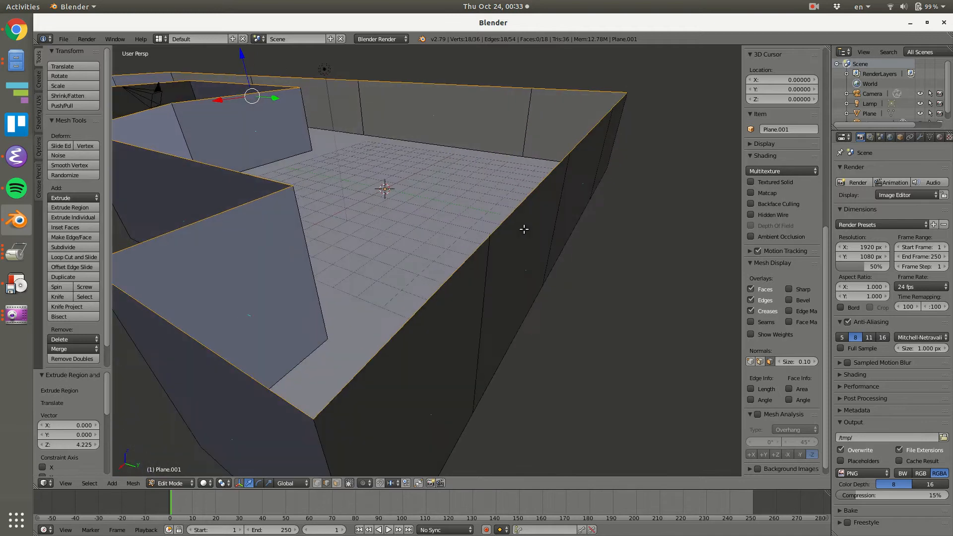
{"action": "middle_click_drag", "start_coordinate": [523, 228], "coordinate": [510, 274]}
{"action": "middle_click_drag", "start_coordinate": [474, 229], "coordinate": [560, 303], "text": "shift"}
{"action": "scroll", "coordinate": [539, 273], "scroll_direction": "down", "scroll_amount": 4}
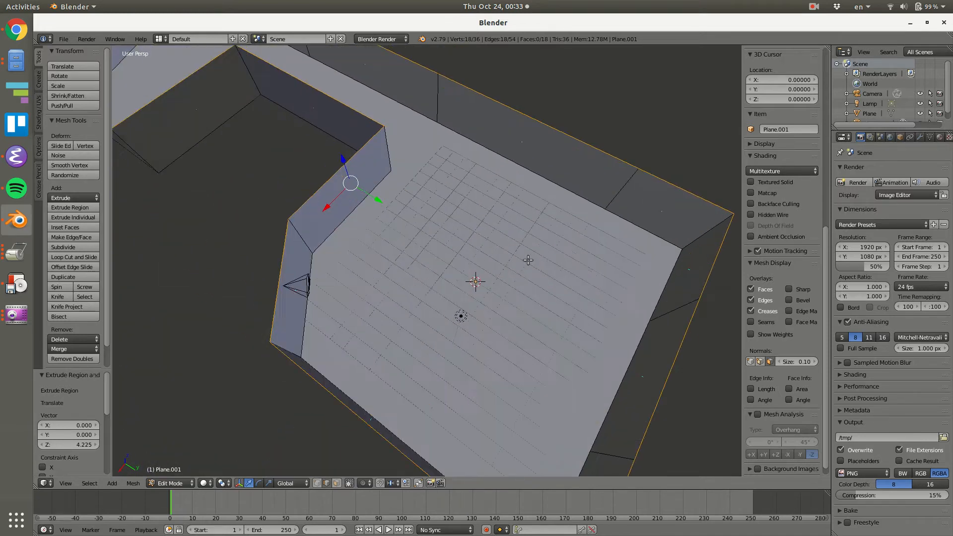
Return to object mode and create a new material for the floor object.
{"action": "key", "text": "Tab"}
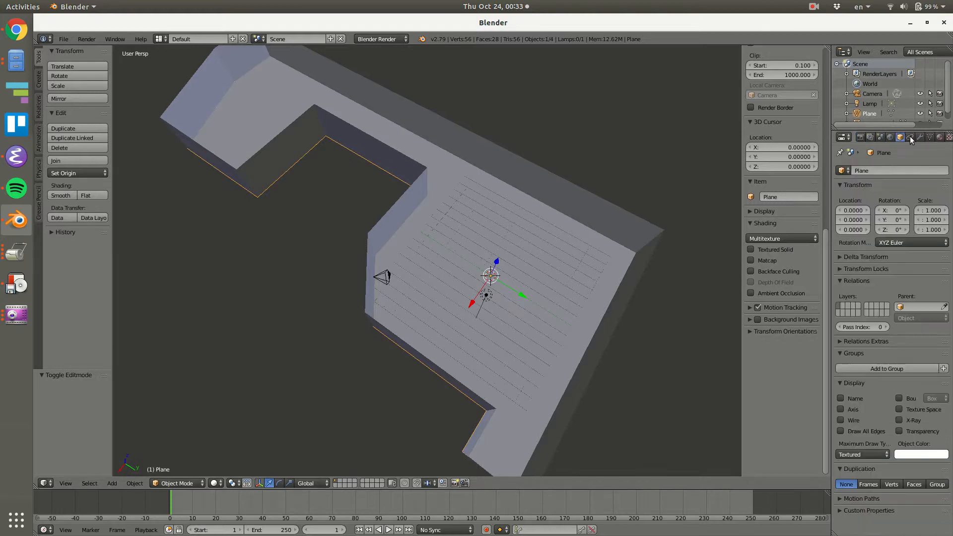
{"action": "left_click", "coordinate": [939, 137]}
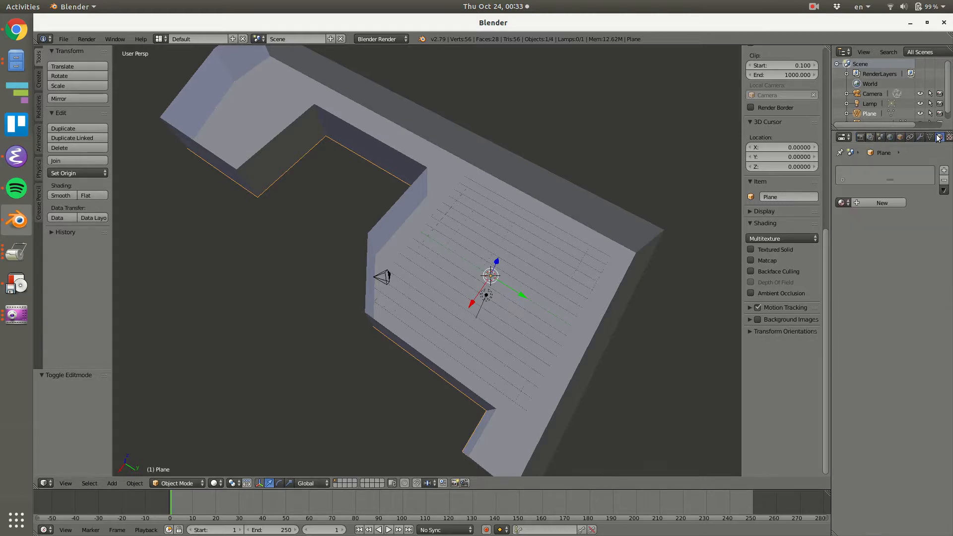
{"action": "left_click", "coordinate": [882, 203]}
{"action": "scroll", "coordinate": [918, 137], "scroll_direction": "down", "scroll_amount": 3}
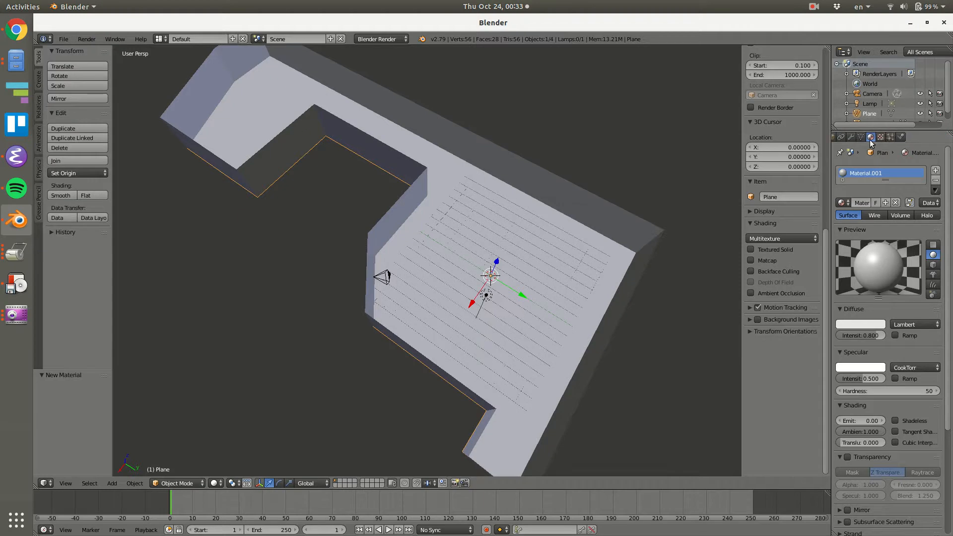
Add an image texture to the floor's material and name both the material and the texture Carpet.
{"action": "left_click", "coordinate": [881, 137]}
{"action": "left_click", "coordinate": [912, 245]}
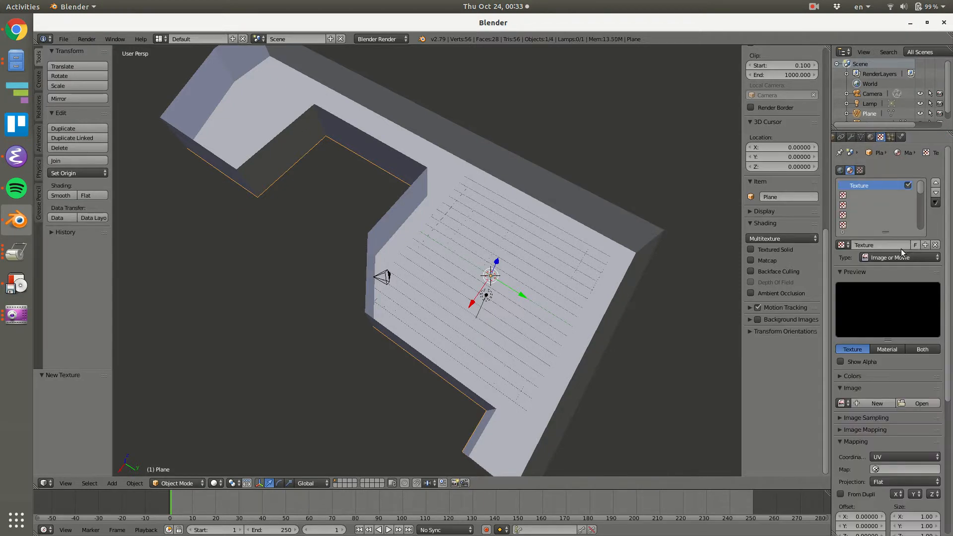
{"action": "left_click", "coordinate": [870, 137]}
{"action": "left_click", "coordinate": [859, 201]}
{"action": "type", "text": "Gl"}
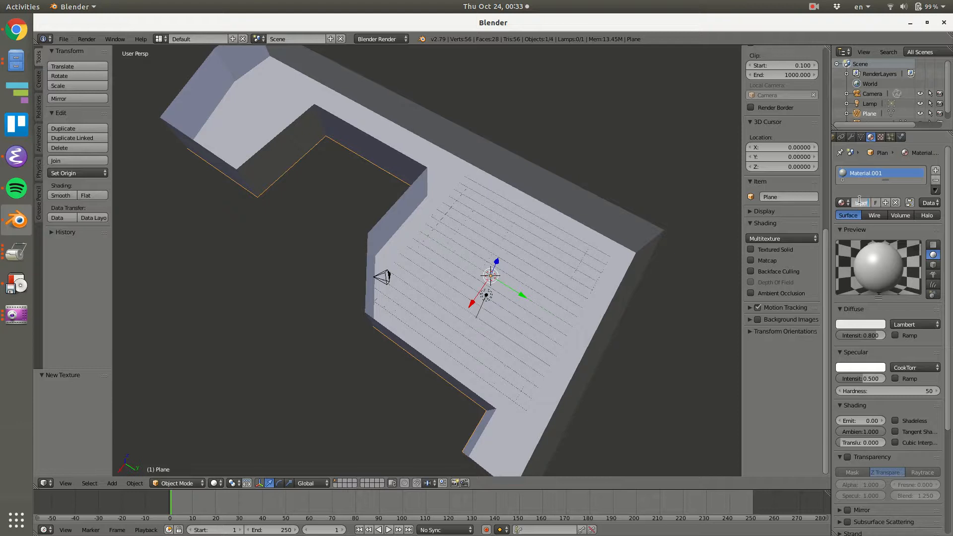
{"action": "left_click", "coordinate": [881, 139]}
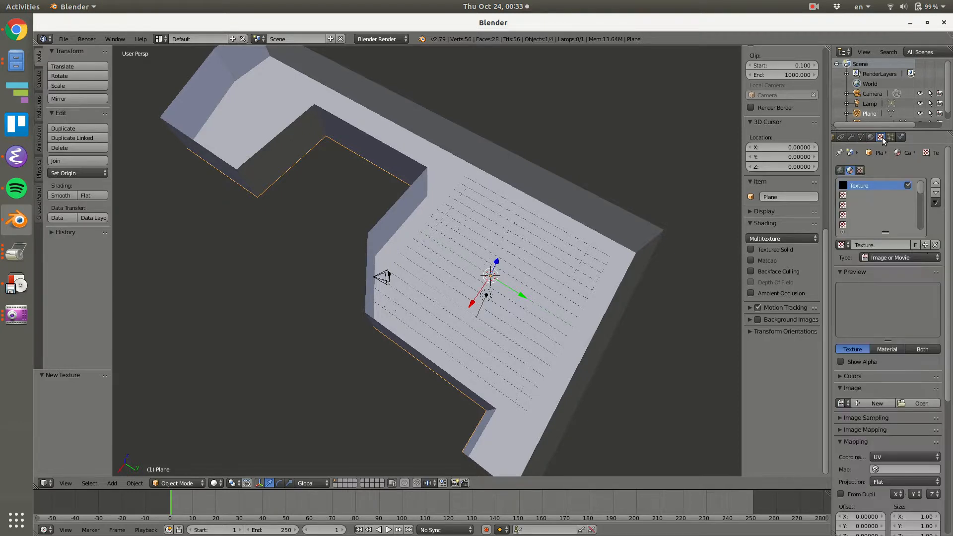
{"action": "double_click", "coordinate": [873, 241]}
{"action": "type", "text": "Carpet"}
{"action": "key", "text": "Return"}
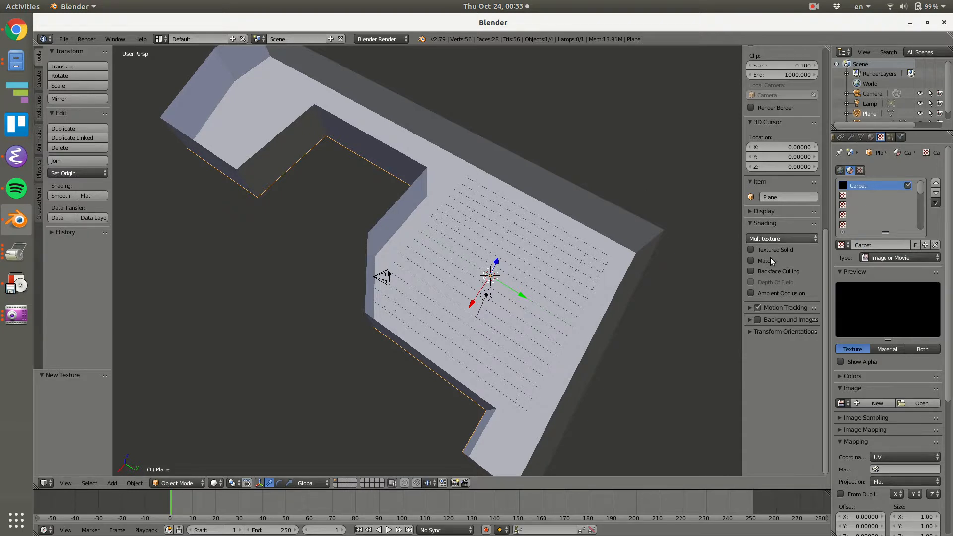
Load Carpet03_col.jpg from the tutorial_materials folder as the Carpet texture's image.
{"action": "left_click", "coordinate": [908, 403]}
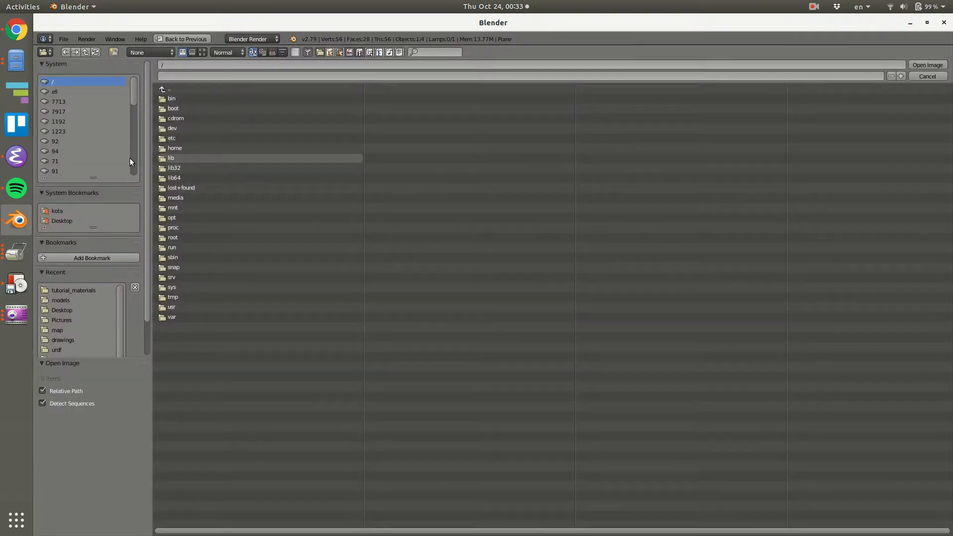
{"action": "left_click", "coordinate": [70, 290]}
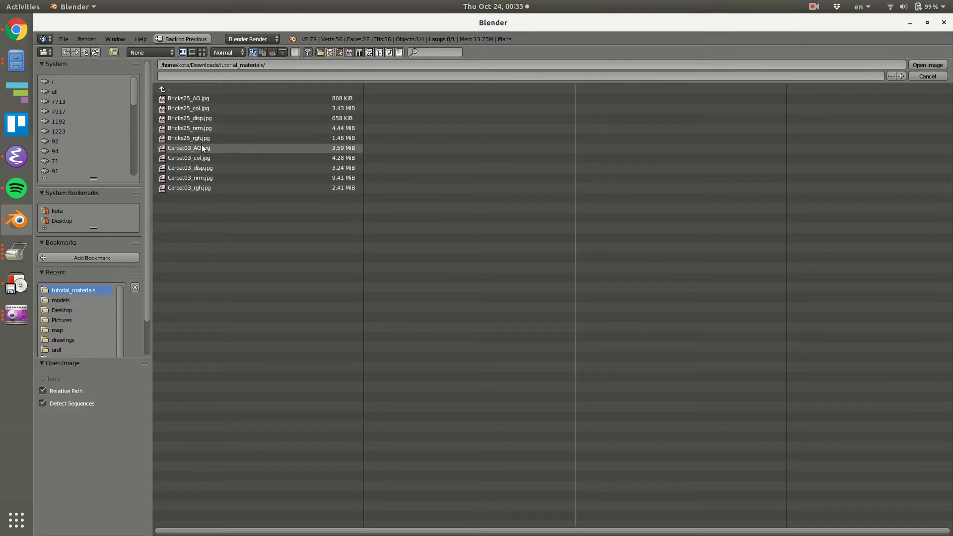
{"action": "left_click", "coordinate": [215, 159]}
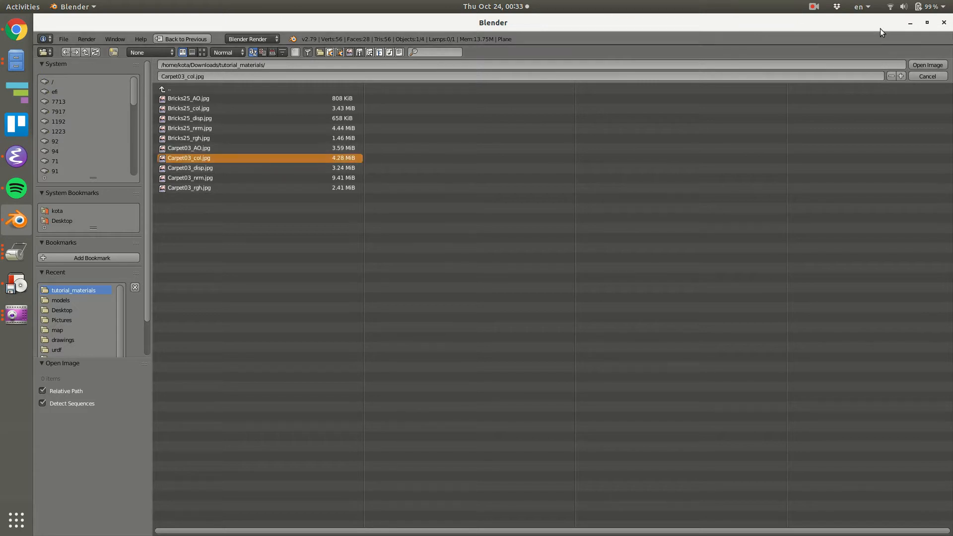
{"action": "left_click", "coordinate": [927, 65]}
Switch to Chrome and search the web for "cc0 textures" in a new window.
{"action": "key", "text": "alt+Tab"}
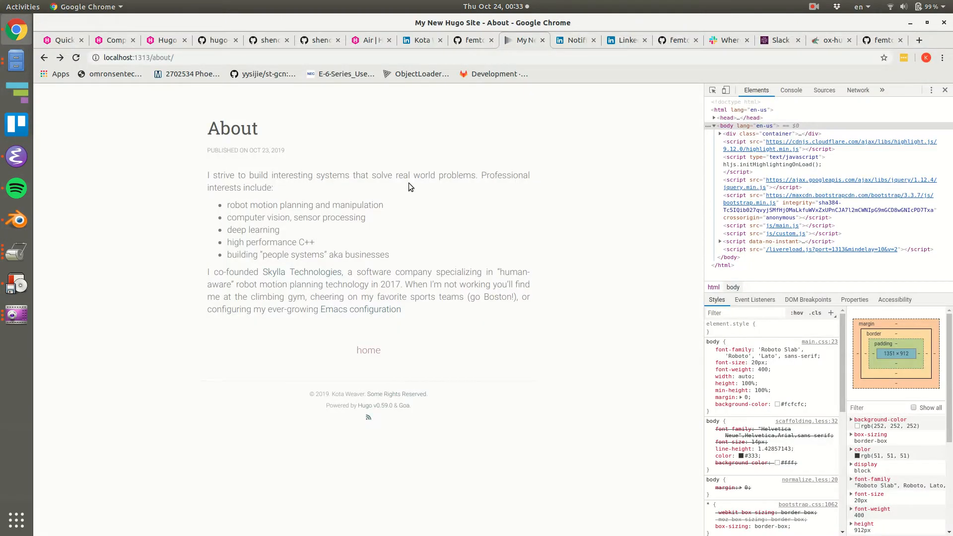
{"action": "key", "text": "alt+Tab"}
{"action": "middle_click", "coordinate": [17, 31]}
{"action": "type", "text": "c"}
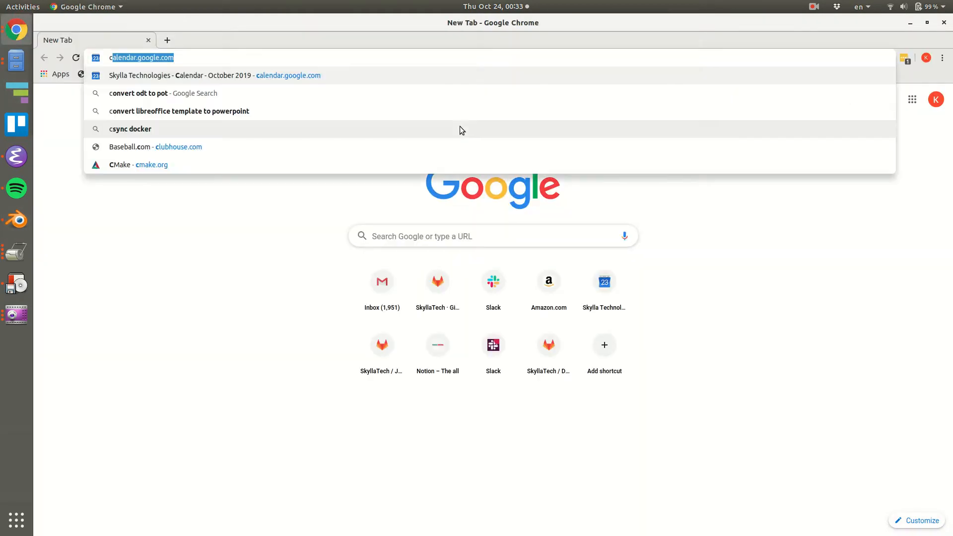
{"action": "type", "text": "c0"}
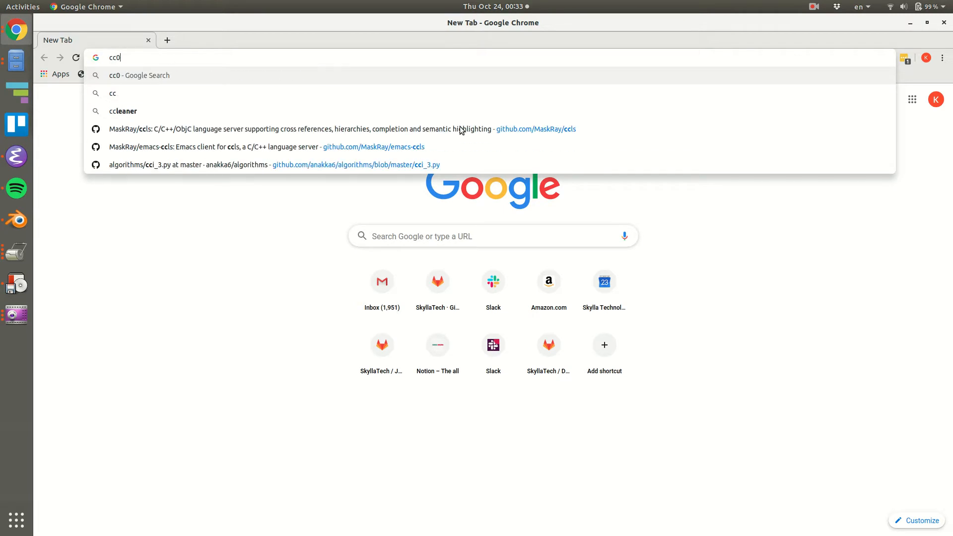
{"action": "type", "text": " textures"}
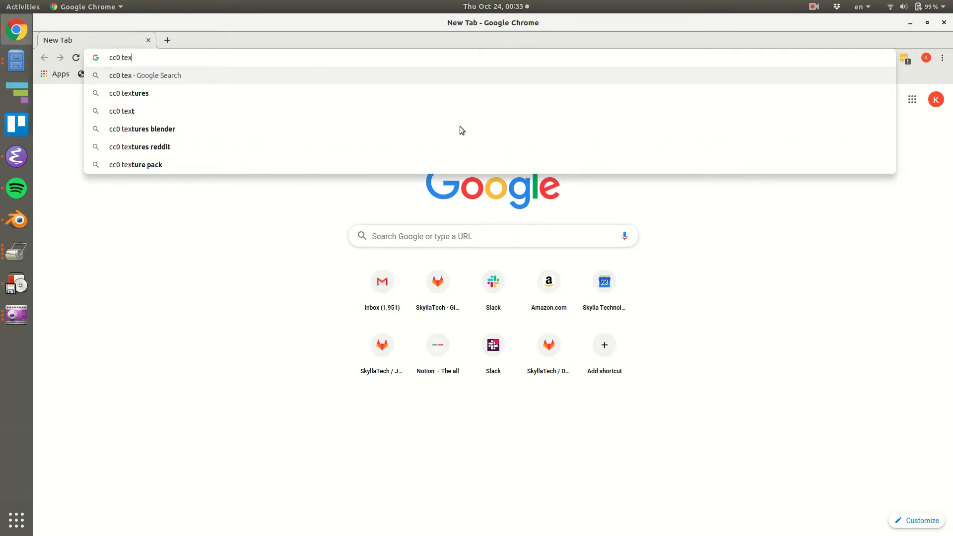
{"action": "key", "text": "Return"}
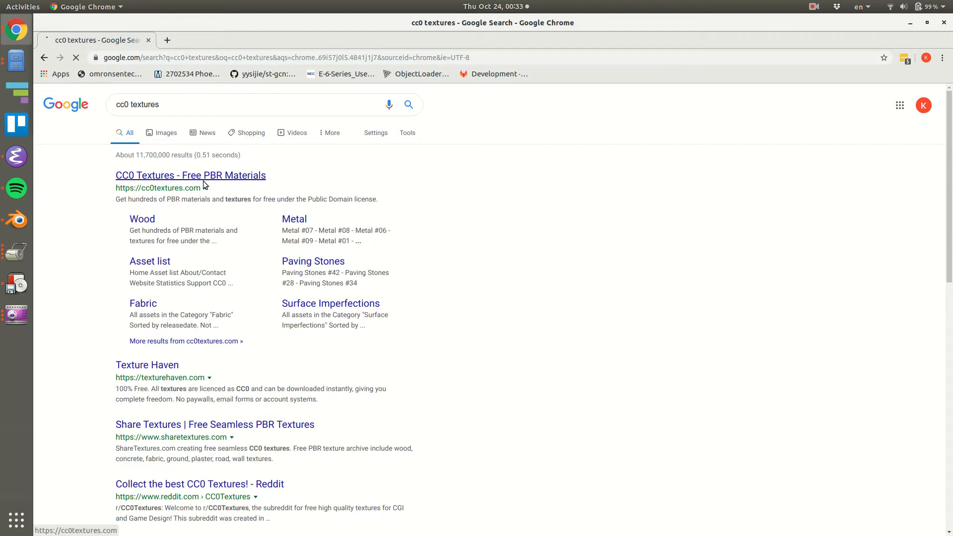
Open the CC0 Textures site and examine its home page's sample materials and licence information.
{"action": "left_click", "coordinate": [204, 182]}
{"action": "scroll", "coordinate": [629, 234], "scroll_direction": "down", "scroll_amount": 10}
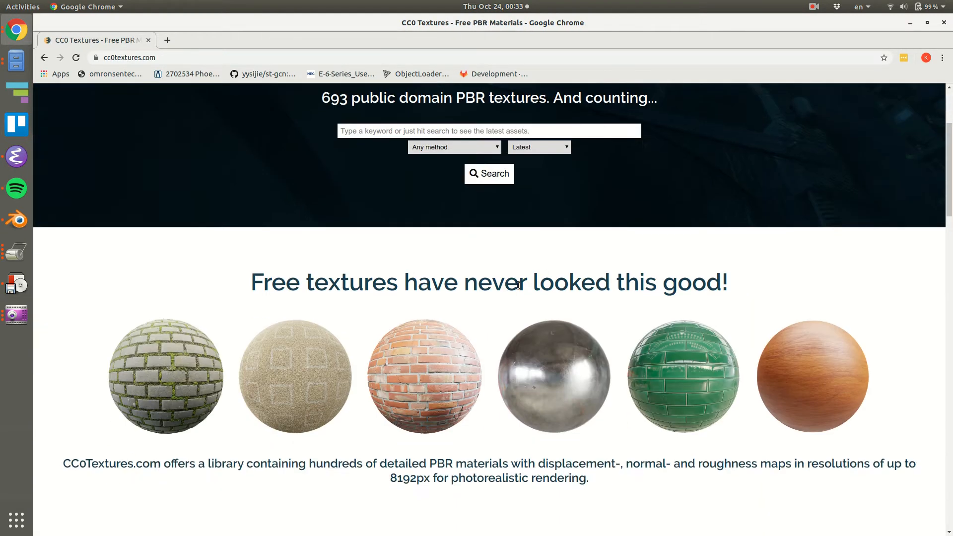
{"action": "scroll", "coordinate": [546, 275], "scroll_direction": "up", "scroll_amount": 8}
{"action": "scroll", "coordinate": [518, 337], "scroll_direction": "down", "scroll_amount": 2}
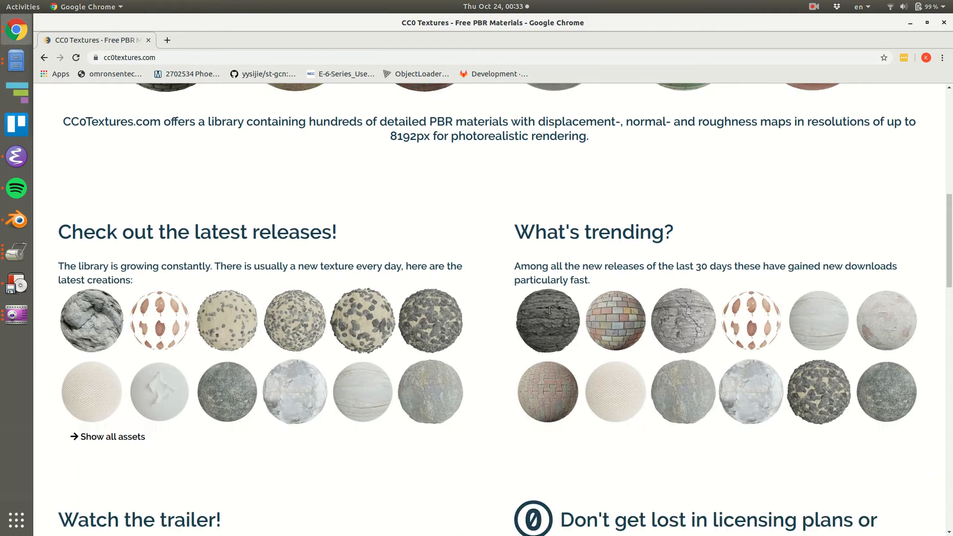
{"action": "scroll", "coordinate": [548, 309], "scroll_direction": "up", "scroll_amount": 2}
{"action": "scroll", "coordinate": [548, 312], "scroll_direction": "down", "scroll_amount": 9}
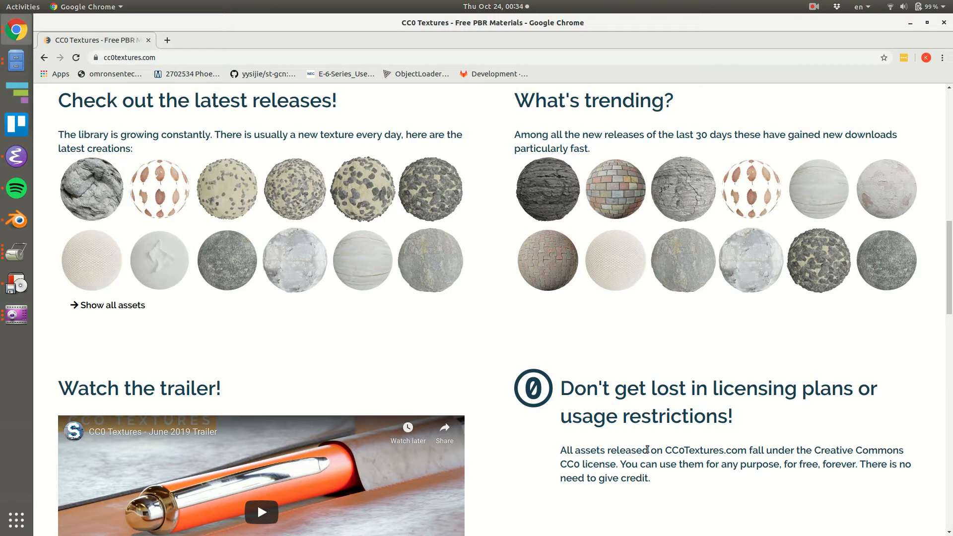
{"action": "scroll", "coordinate": [639, 443], "scroll_direction": "up", "scroll_amount": 15}
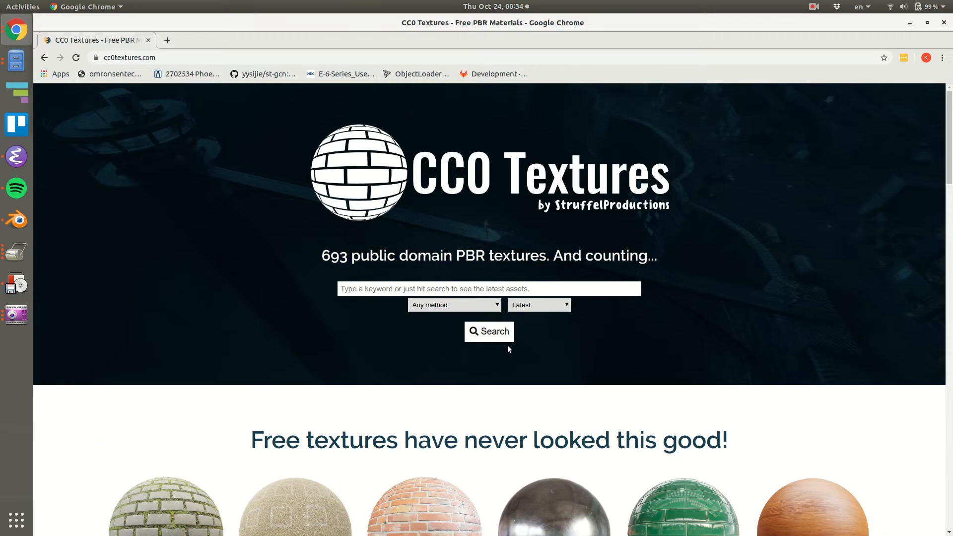
Switch back to Blender, try Texture shading in the 3D view and set the viewport shading to Material.
{"action": "key", "text": "alt+Tab"}
{"action": "middle_click_drag", "start_coordinate": [541, 249], "coordinate": [573, 320]}
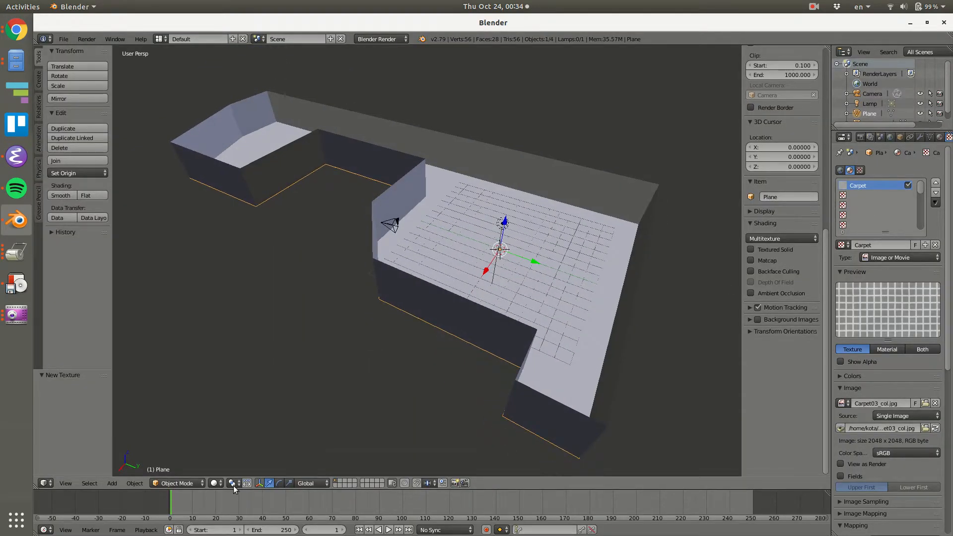
{"action": "left_click", "coordinate": [214, 483]}
{"action": "left_click", "coordinate": [222, 438]}
{"action": "scroll", "coordinate": [505, 267], "scroll_direction": "up", "scroll_amount": 6}
{"action": "left_click", "coordinate": [214, 483]}
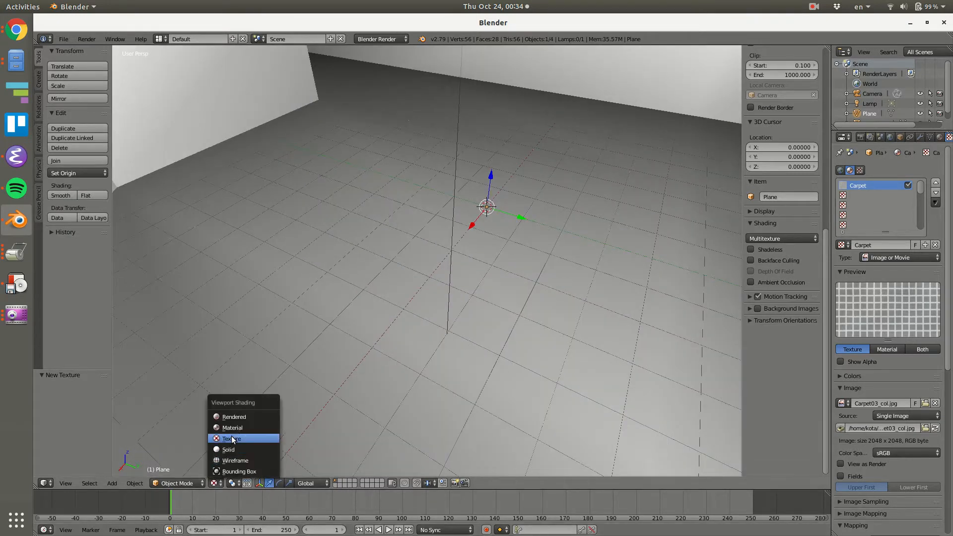
{"action": "left_click", "coordinate": [232, 427]}
{"action": "mouse_move", "coordinate": [422, 338]}
{"action": "middle_mouse_down"}
{"action": "mouse_move", "coordinate": [517, 287]}
{"action": "mouse_move", "coordinate": [713, 290]}
{"action": "middle_mouse_up"}
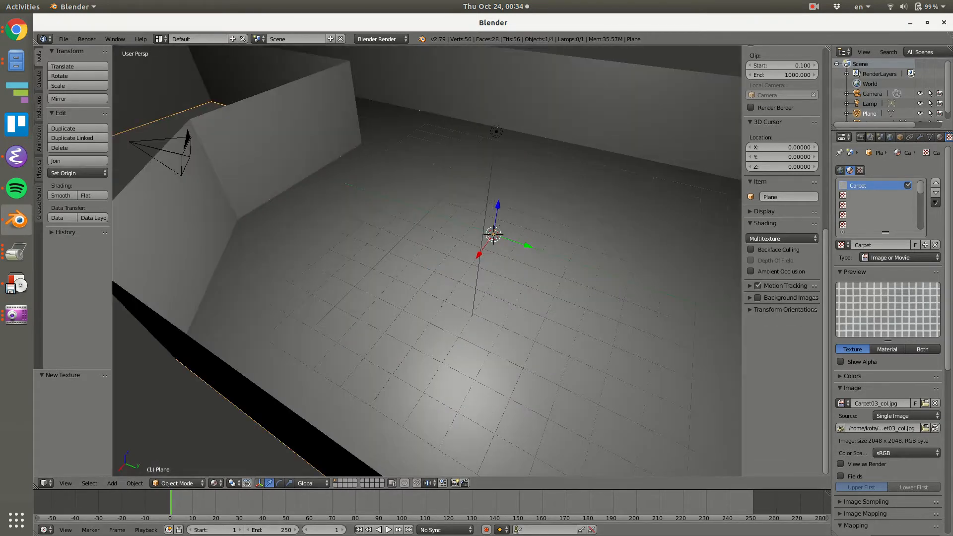
Try Generated coordinates for the Carpet texture's mapping, and set them to Global.
{"action": "scroll", "coordinate": [895, 282], "scroll_direction": "down", "scroll_amount": 10}
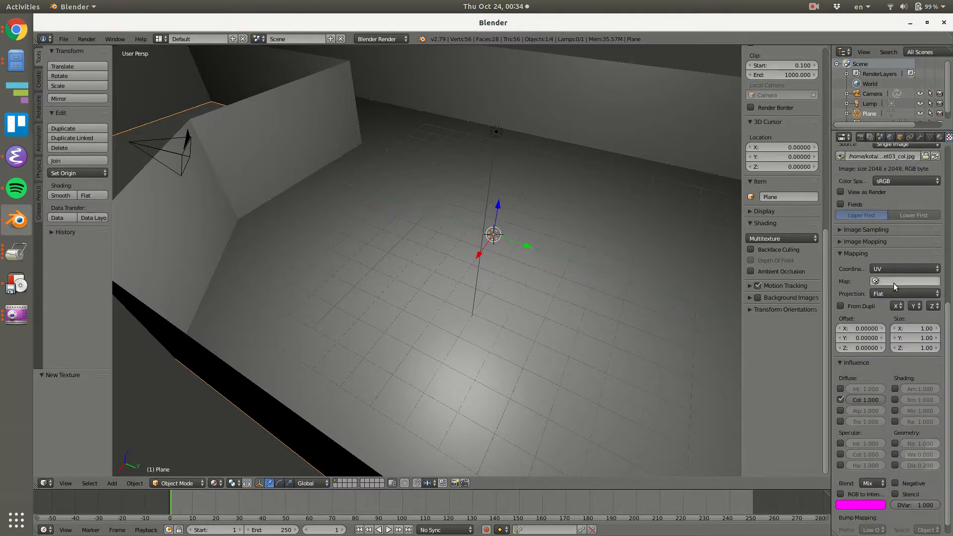
{"action": "left_click", "coordinate": [894, 268]}
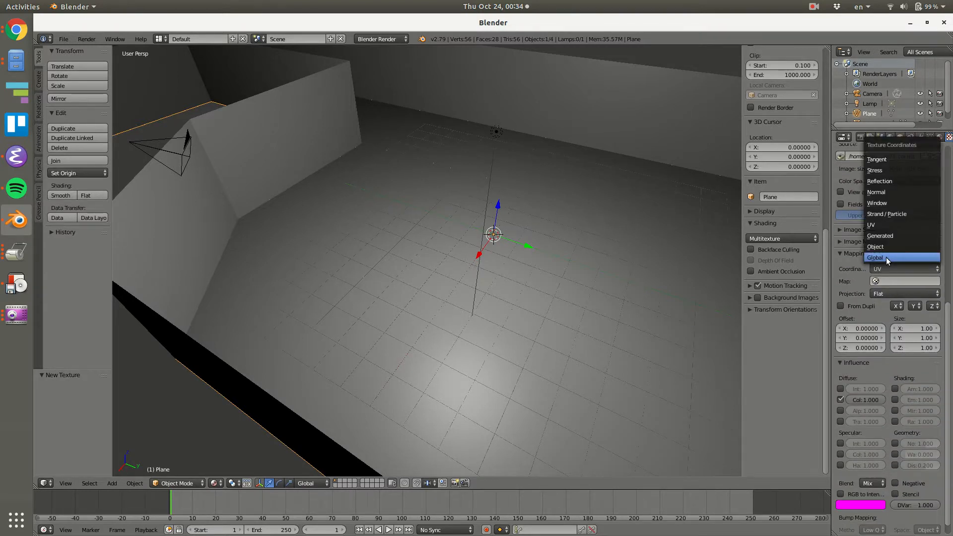
{"action": "left_click", "coordinate": [886, 235]}
{"action": "mouse_move", "coordinate": [584, 263]}
{"action": "middle_mouse_down"}
{"action": "mouse_move", "coordinate": [590, 226]}
{"action": "mouse_move", "coordinate": [591, 270]}
{"action": "middle_mouse_up"}
{"action": "left_click", "coordinate": [888, 269]}
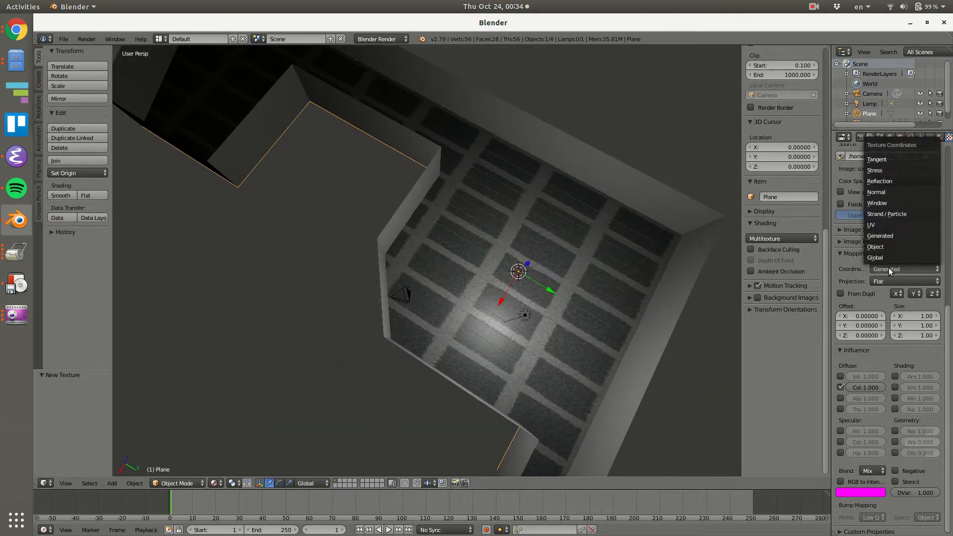
{"action": "left_click", "coordinate": [882, 256]}
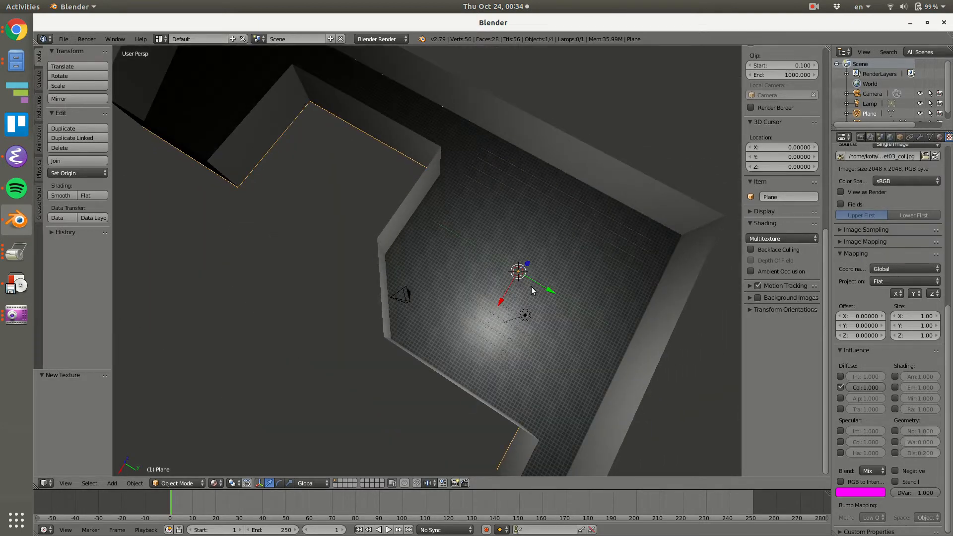
Set the Carpet texture's mapping size to 0.4 in both X and Y.
{"action": "scroll", "coordinate": [546, 285], "scroll_direction": "up", "scroll_amount": 3}
{"action": "scroll", "coordinate": [543, 245], "scroll_direction": "up", "scroll_amount": 3}
{"action": "scroll", "coordinate": [538, 238], "scroll_direction": "up", "scroll_amount": 4}
{"action": "scroll", "coordinate": [534, 218], "scroll_direction": "down", "scroll_amount": 5}
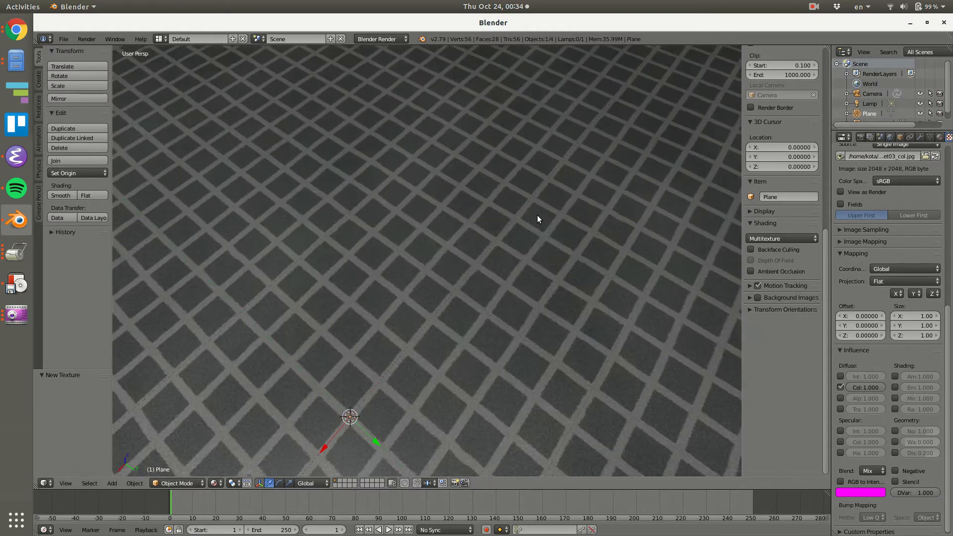
{"action": "left_click", "coordinate": [916, 315]}
{"action": "type", "text": "0."}
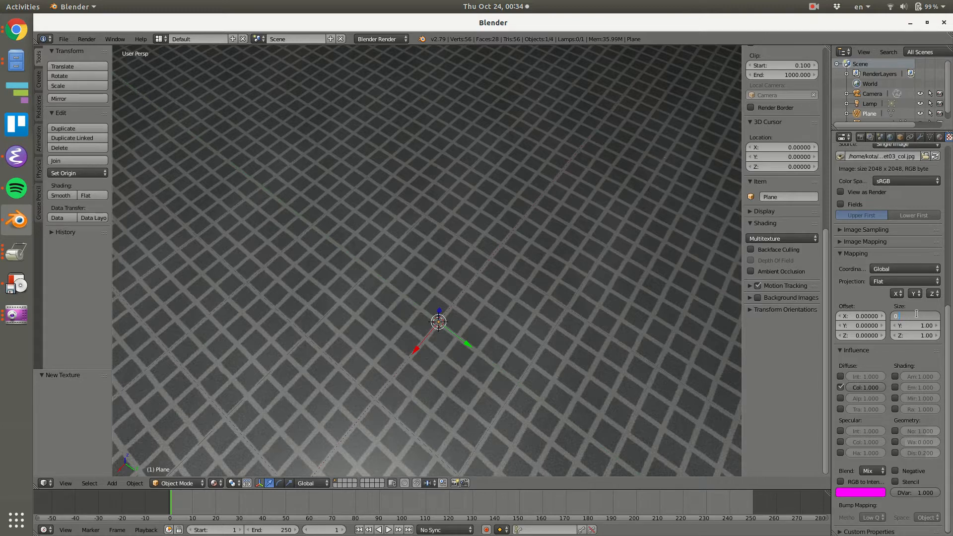
{"action": "type", "text": "4"}
{"action": "key", "text": "Return"}
{"action": "left_click", "coordinate": [908, 325]}
{"action": "type", "text": "0"}
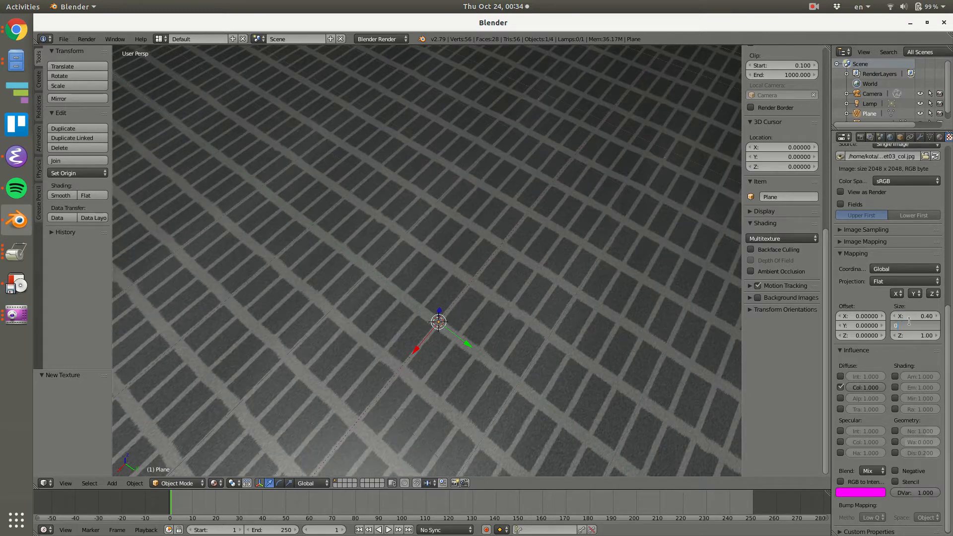
{"action": "type", "text": ".4"}
{"action": "key", "text": "Return"}
Select the walls object and create a new material for it.
{"action": "scroll", "coordinate": [570, 311], "scroll_direction": "down", "scroll_amount": 5}
{"action": "middle_click_drag", "start_coordinate": [558, 308], "coordinate": [486, 270]}
{"action": "right_click", "coordinate": [492, 212]}
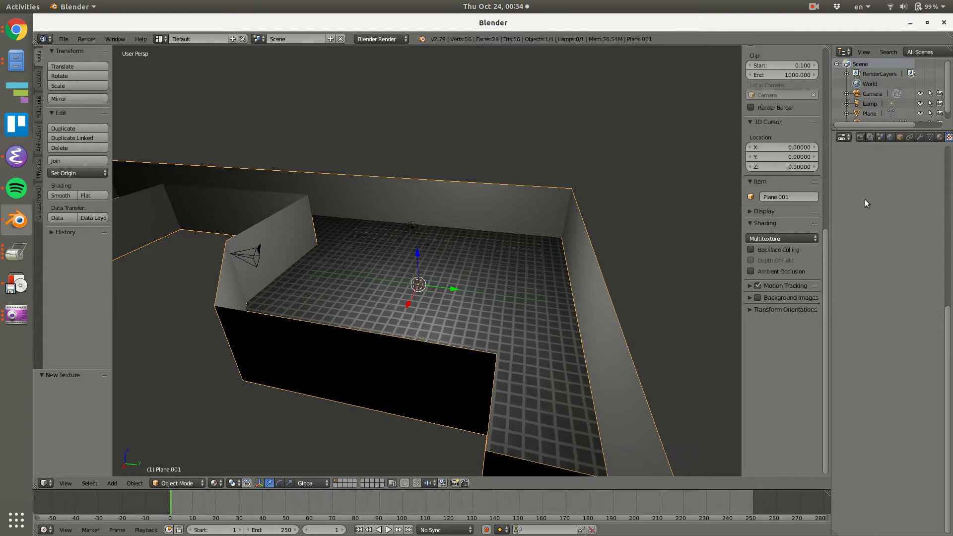
{"action": "scroll", "coordinate": [886, 224], "scroll_direction": "up", "scroll_amount": 8}
{"action": "left_click", "coordinate": [939, 138]}
{"action": "left_click", "coordinate": [881, 202]}
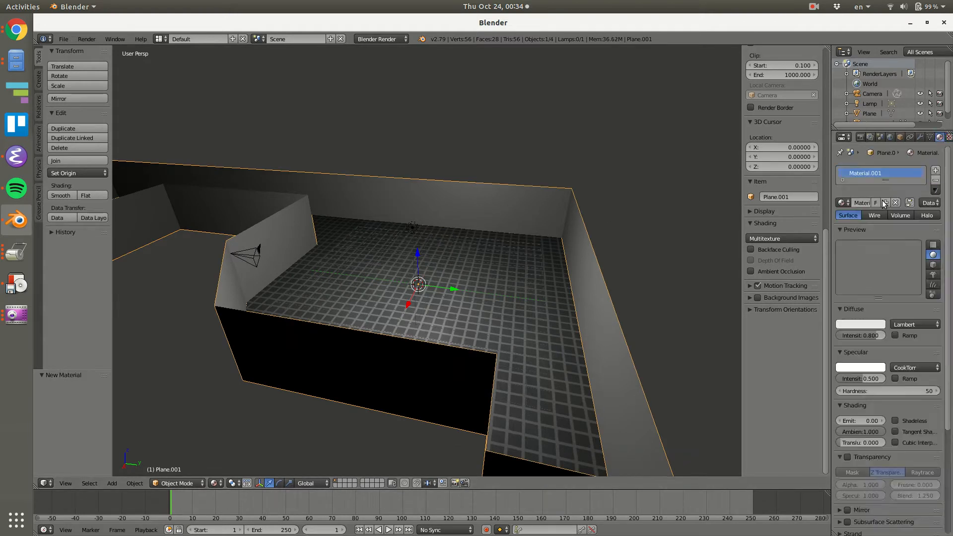
Set the wall material's diffuse colour to a pale mint of about R 0.718, G 1.000, B 0.943.
{"action": "left_click", "coordinate": [874, 326]}
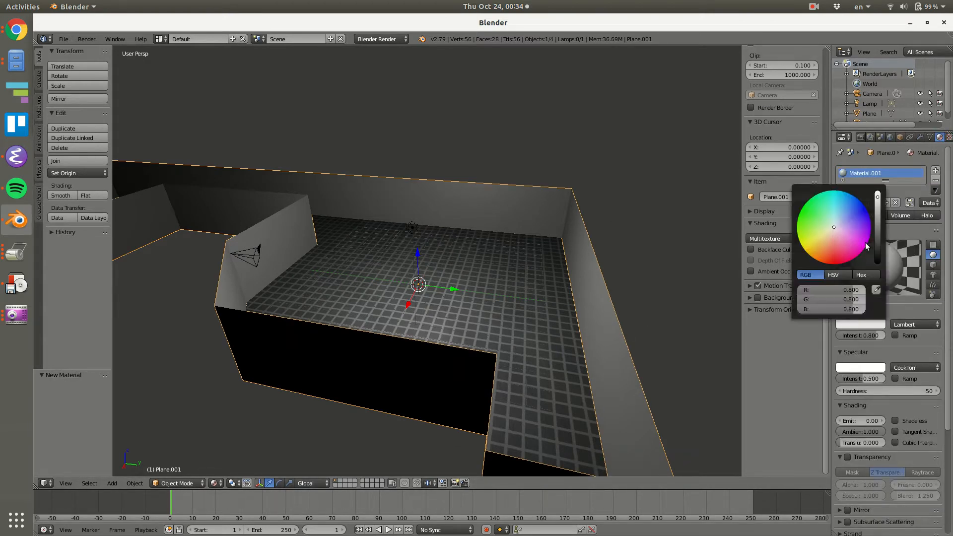
{"action": "left_click_drag", "start_coordinate": [876, 200], "coordinate": [869, 194]}
{"action": "mouse_move", "coordinate": [836, 230]}
{"action": "left_mouse_down"}
{"action": "mouse_move", "coordinate": [849, 228]}
{"action": "mouse_move", "coordinate": [835, 222]}
{"action": "left_mouse_up"}
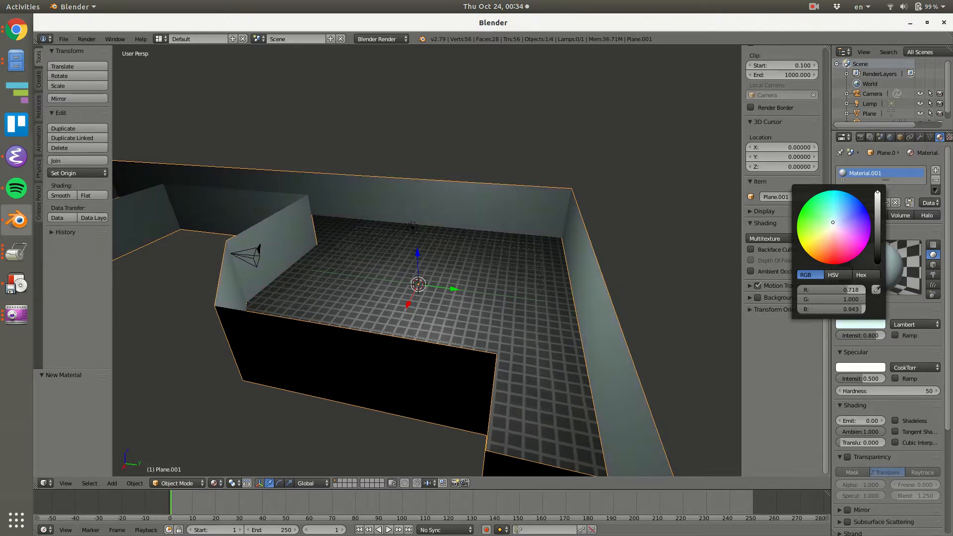
Select the lamp and move it about 3.56 upward along Z, above the room.
{"action": "middle_click_drag", "start_coordinate": [627, 303], "coordinate": [494, 214]}
{"action": "right_click", "coordinate": [471, 226]}
{"action": "middle_click_drag", "start_coordinate": [551, 246], "coordinate": [475, 197]}
{"action": "key", "text": "g"}
{"action": "key", "text": "z"}
{"action": "left_click_drag", "start_coordinate": [474, 165], "coordinate": [475, 136]}
{"action": "middle_click_drag", "start_coordinate": [490, 207], "coordinate": [573, 234]}
{"action": "middle_click_drag", "start_coordinate": [519, 260], "coordinate": [592, 215]}
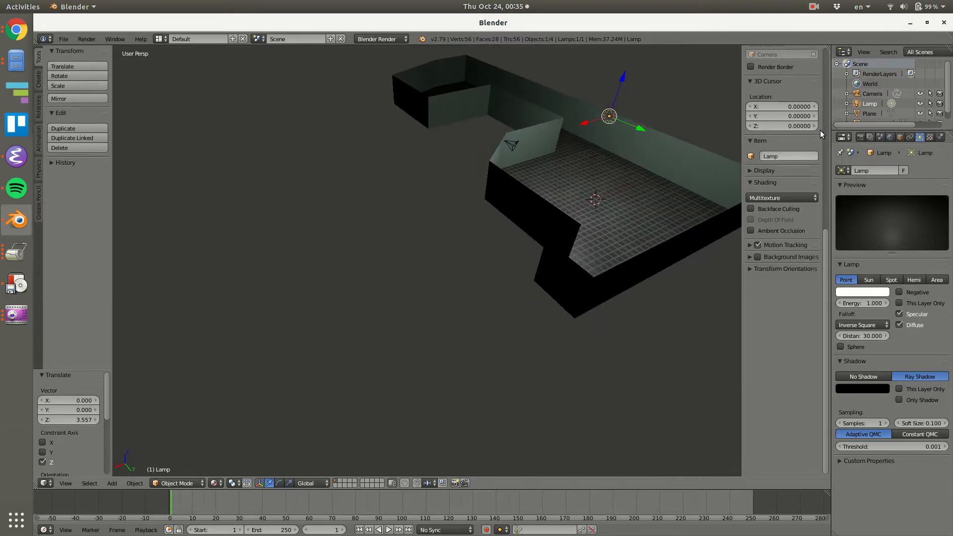
Enable ambient occlusion in the world settings and set the 3D view's shading to Rendered.
{"action": "left_click", "coordinate": [861, 137]}
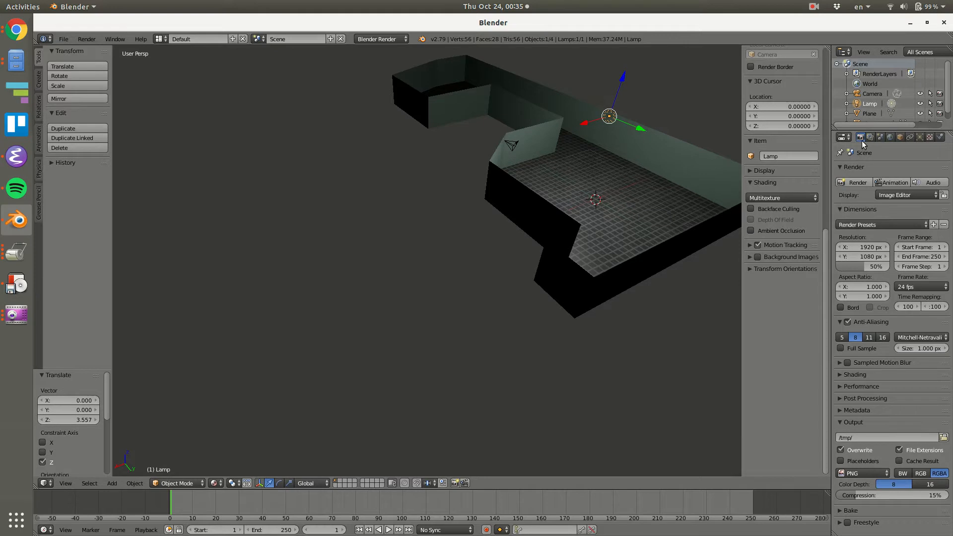
{"action": "left_click", "coordinate": [880, 137]}
{"action": "left_click", "coordinate": [888, 138]}
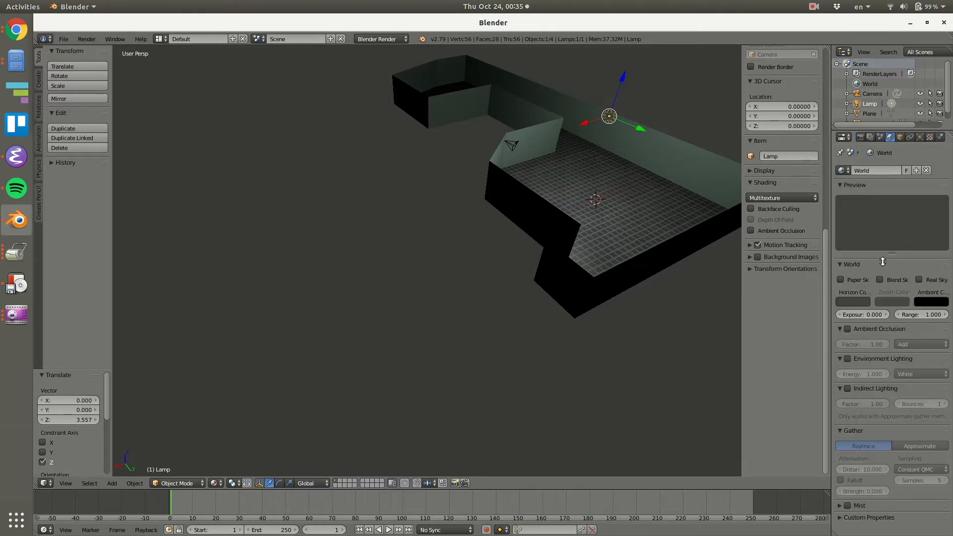
{"action": "left_click", "coordinate": [847, 330]}
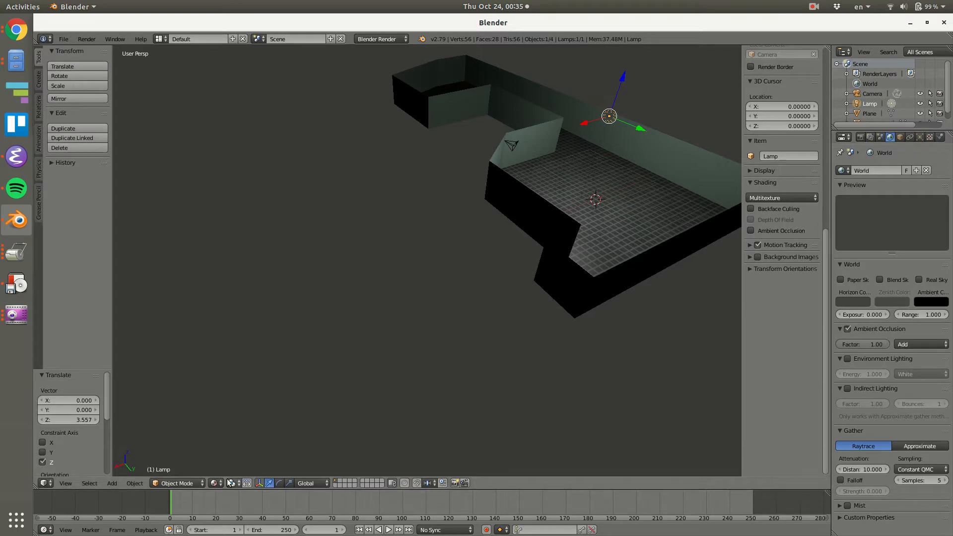
{"action": "left_click", "coordinate": [214, 481]}
{"action": "left_click", "coordinate": [226, 416]}
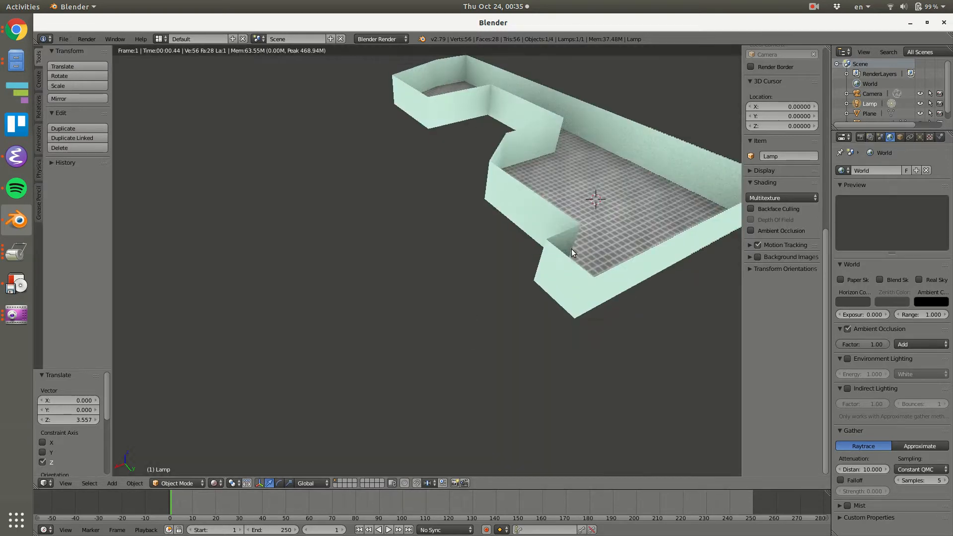
Check the room in the rendered view, disable ambient occlusion for the world, and set the 3D view's shading to Texture.
{"action": "scroll", "coordinate": [623, 204], "scroll_direction": "up", "scroll_amount": 4}
{"action": "middle_click_drag", "start_coordinate": [624, 203], "coordinate": [458, 267]}
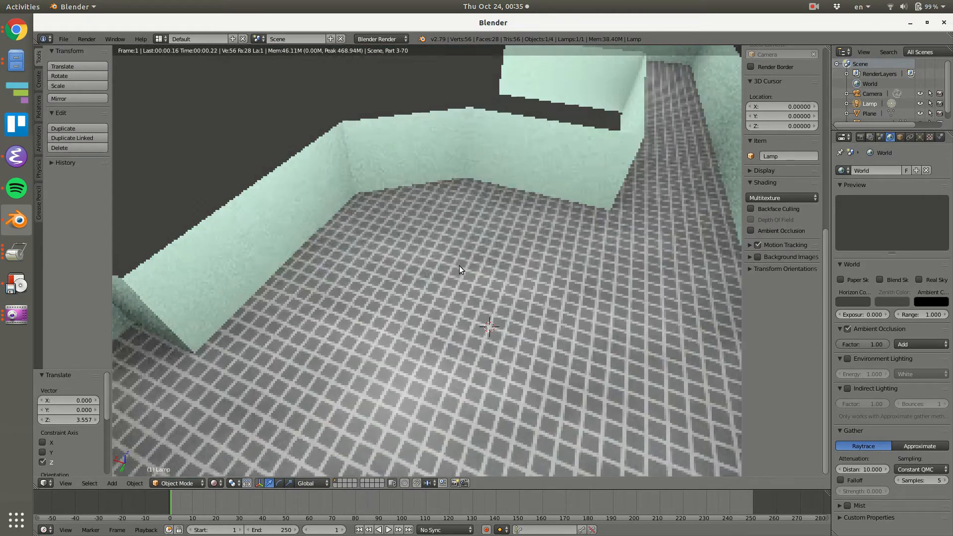
{"action": "scroll", "coordinate": [484, 307], "scroll_direction": "down", "scroll_amount": 4}
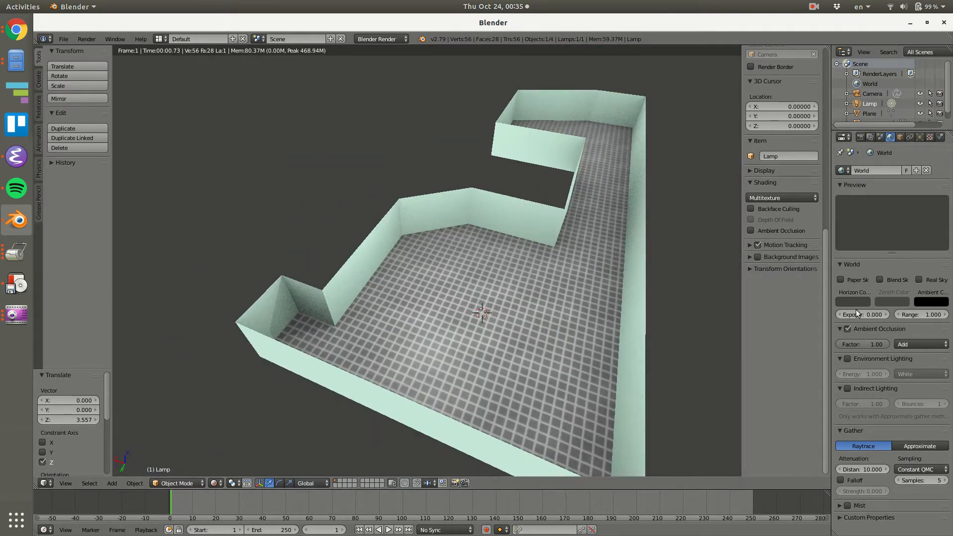
{"action": "left_click", "coordinate": [847, 328]}
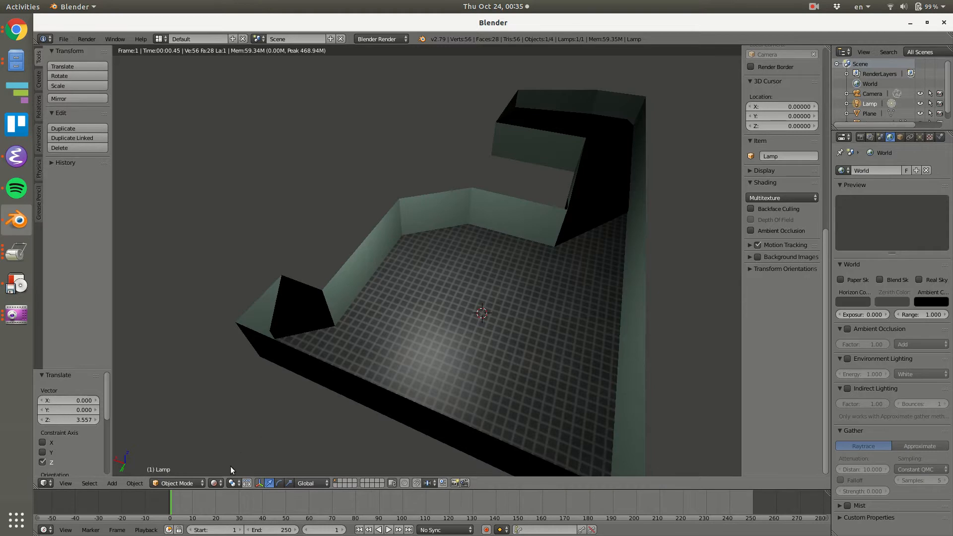
{"action": "left_click", "coordinate": [214, 483]}
{"action": "left_click", "coordinate": [219, 433]}
Select the walls object for mesh editing and add two vertical loop cuts across the end wall, one near each side.
{"action": "middle_click_drag", "start_coordinate": [327, 297], "coordinate": [469, 342]}
{"action": "right_click", "coordinate": [453, 350]}
{"action": "key", "text": "Tab"}
{"action": "scroll", "coordinate": [490, 329], "scroll_direction": "up", "scroll_amount": 2}
{"action": "middle_click_drag", "start_coordinate": [335, 351], "coordinate": [366, 332], "text": "shift"}
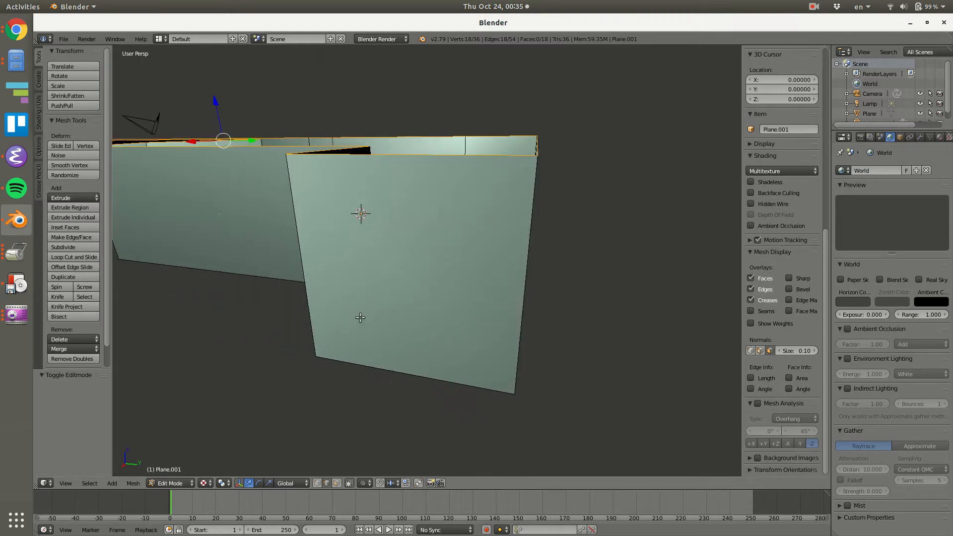
{"action": "key", "text": "ctrl+r"}
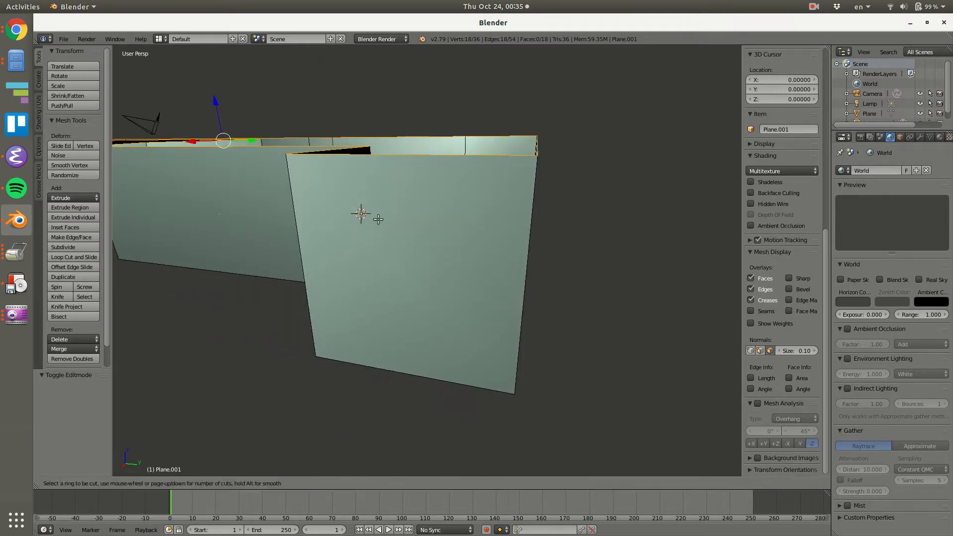
{"action": "left_click", "coordinate": [386, 165]}
{"action": "left_click", "coordinate": [360, 183]}
{"action": "key", "text": "ctrl+r"}
{"action": "left_click", "coordinate": [455, 168]}
{"action": "left_click", "coordinate": [478, 169]}
Add a horizontal loop cut around the walls, about a third of the wall height below their upper edge.
{"action": "key", "text": "ctrl+r"}
{"action": "left_click", "coordinate": [524, 283]}
{"action": "left_click", "coordinate": [526, 251]}
{"action": "middle_click_drag", "start_coordinate": [525, 251], "coordinate": [481, 280]}
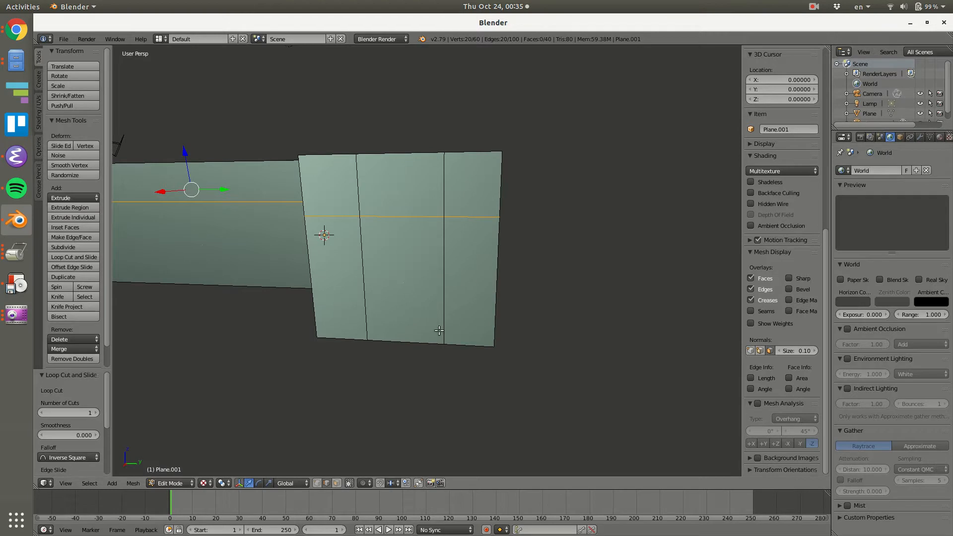
In face select mode, select the end wall's lower middle face and extrude it slightly along its normal as a door.
{"action": "key", "text": "ctrl+Tab"}
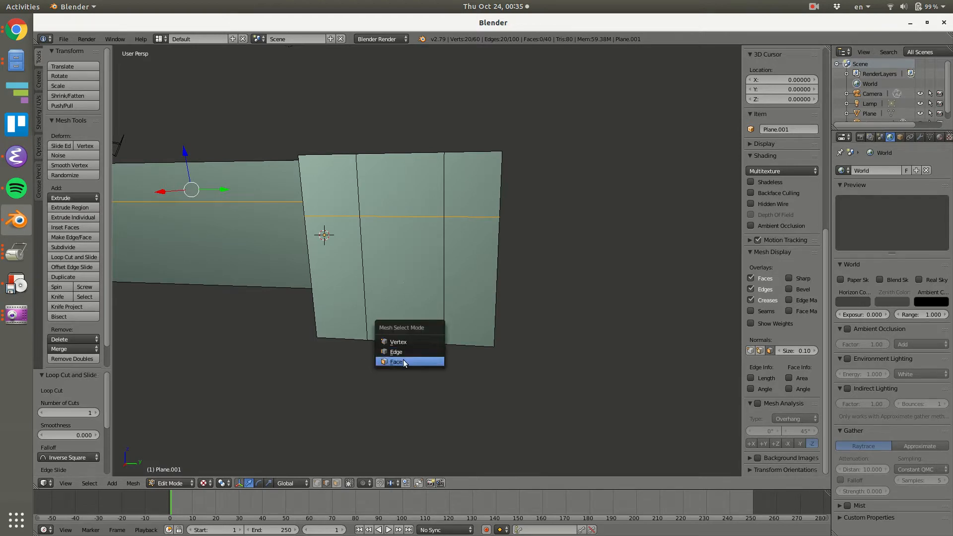
{"action": "left_click", "coordinate": [404, 363]}
{"action": "right_click", "coordinate": [413, 295]}
{"action": "middle_click_drag", "start_coordinate": [502, 270], "coordinate": [440, 251]}
{"action": "key", "text": "e"}
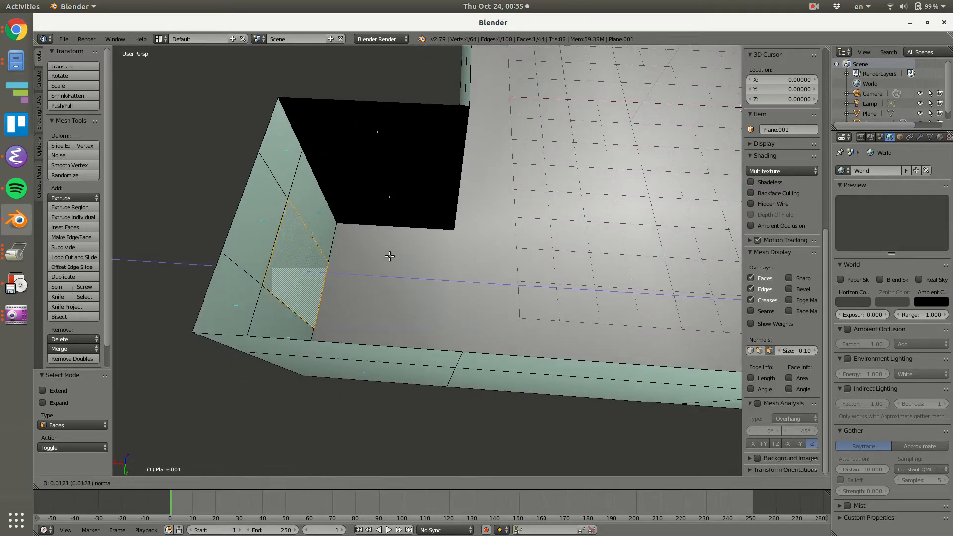
{"action": "left_click", "coordinate": [384, 259]}
Extrude the door face in place and scale it down to form a frame border around the door panel.
{"action": "key", "text": "e"}
{"action": "right_click", "coordinate": [442, 278]}
{"action": "key", "text": "s"}
{"action": "left_click", "coordinate": [432, 285]}
{"action": "middle_click_drag", "start_coordinate": [431, 284], "coordinate": [285, 254]}
Extrude the inner door face in place, scale it to 0.987, and shift it slightly along X to form a groove.
{"action": "key", "text": "e"}
{"action": "right_click", "coordinate": [401, 285]}
{"action": "key", "text": "s"}
{"action": "left_click", "coordinate": [410, 279]}
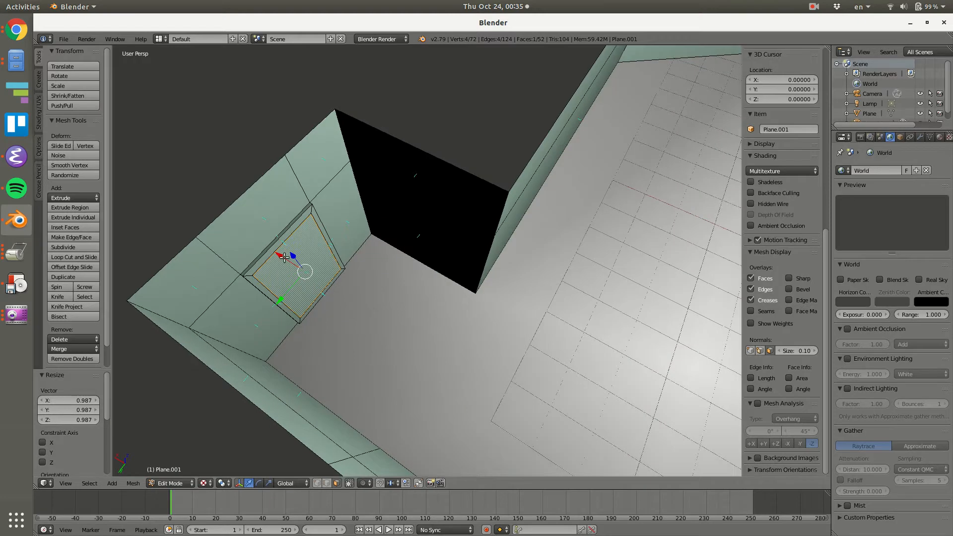
{"action": "key", "text": "g"}
{"action": "key", "text": "x"}
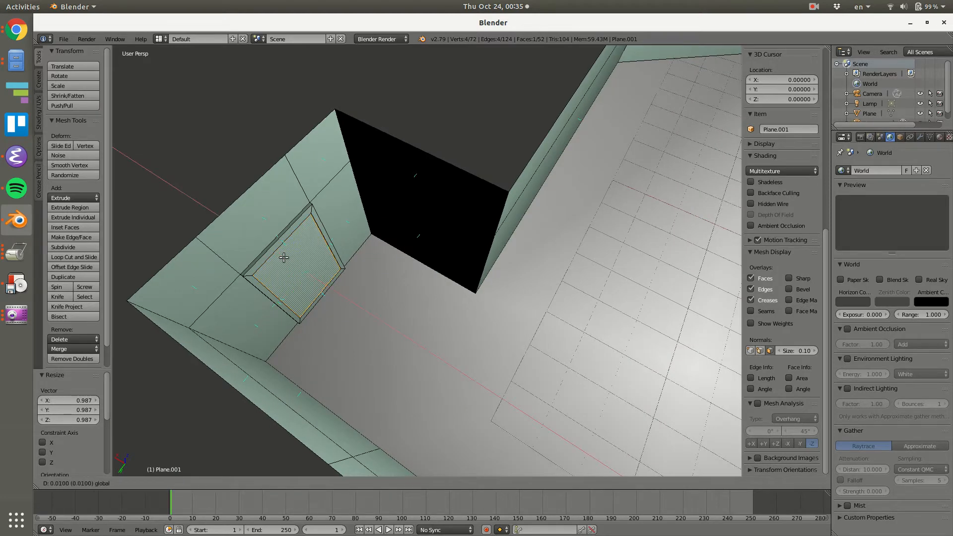
{"action": "left_click", "coordinate": [281, 258]}
{"action": "middle_click_drag", "start_coordinate": [281, 257], "coordinate": [437, 278]}
{"action": "key", "text": "Tab"}
{"action": "key", "text": "Tab"}
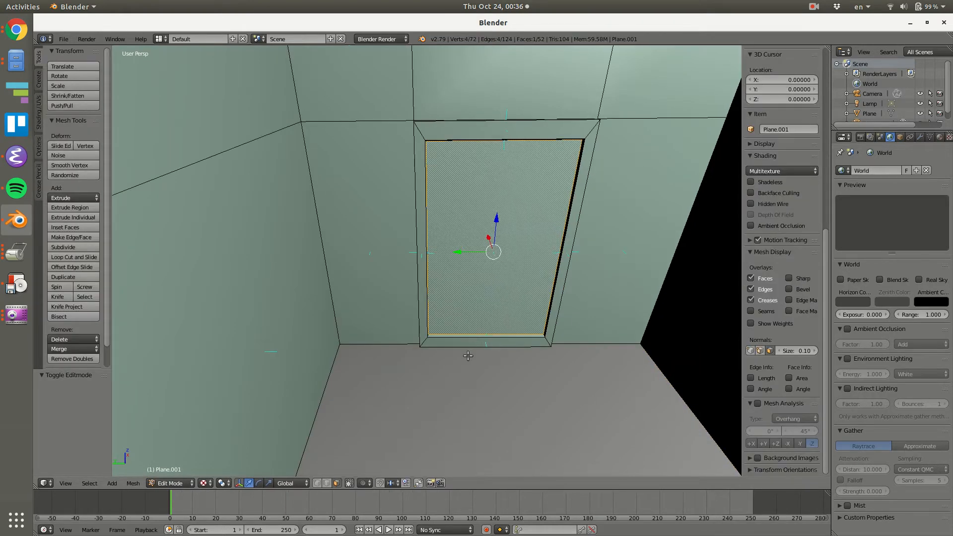
Box-select all the door's vertices in wireframe display and separate the selection from the walls into its own object.
{"action": "key", "text": "ctrl+Tab"}
{"action": "left_click", "coordinate": [445, 329]}
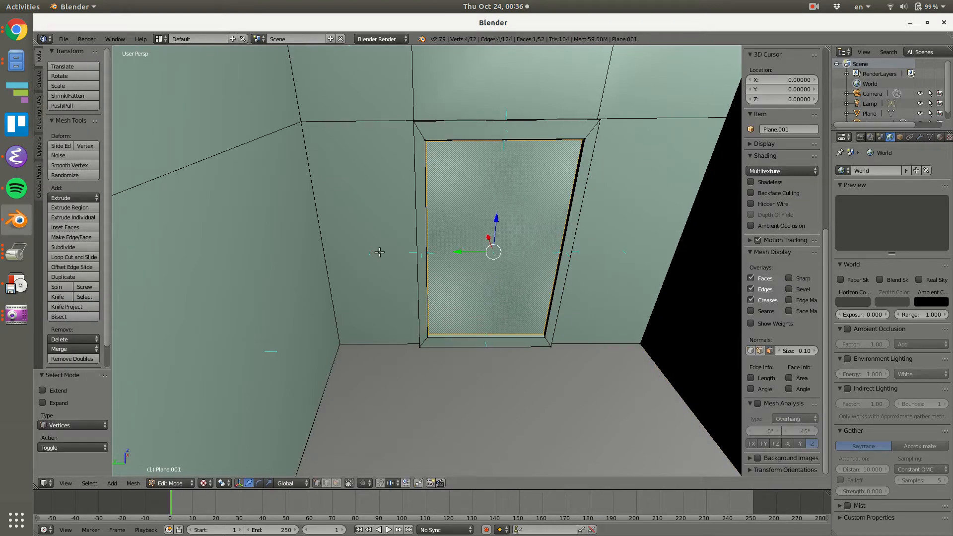
{"action": "key", "text": "z"}
{"action": "key", "text": "b"}
{"action": "mouse_move", "coordinate": [395, 110]}
{"action": "left_mouse_down"}
{"action": "mouse_move", "coordinate": [560, 255]}
{"action": "mouse_move", "coordinate": [612, 361]}
{"action": "left_mouse_up"}
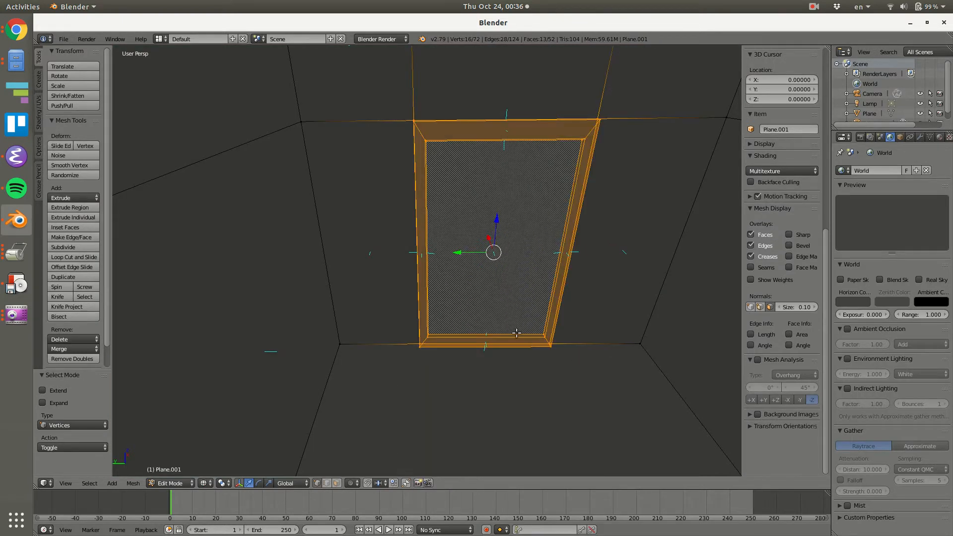
{"action": "key", "text": "p"}
{"action": "left_click", "coordinate": [527, 303]}
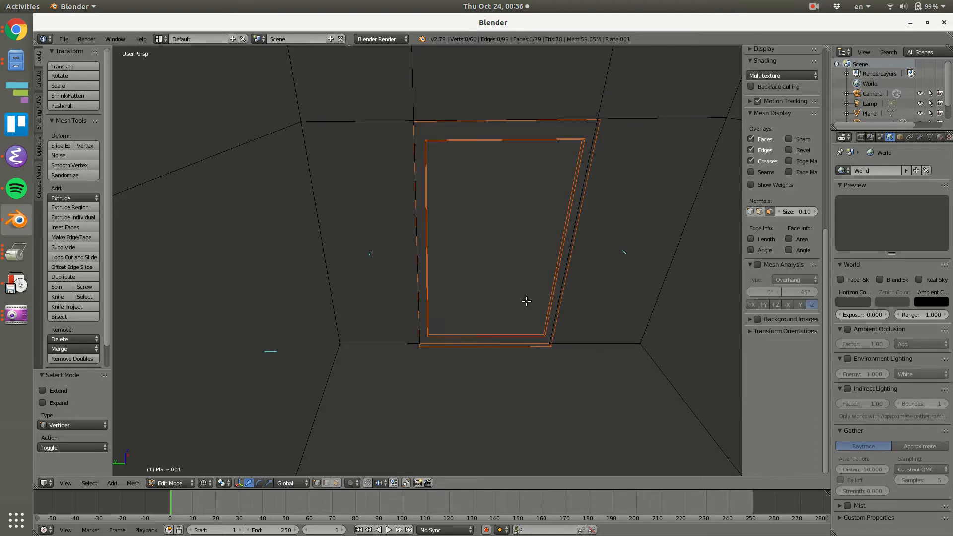
{"action": "key", "text": "Tab"}
Leave mesh editing, select the separated door object, and open its material settings.
{"action": "key", "text": "Tab"}
{"action": "key", "text": "z"}
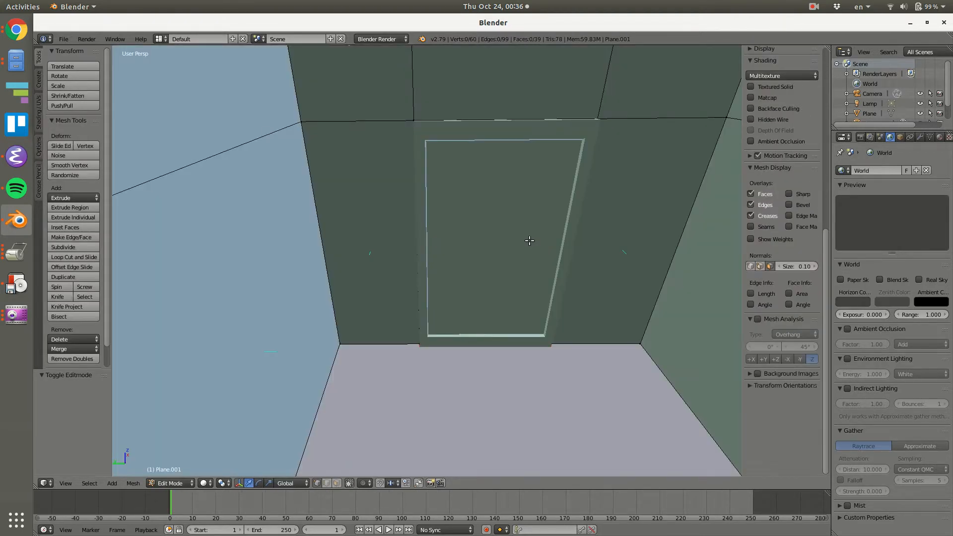
{"action": "key", "text": "Tab"}
{"action": "right_click", "coordinate": [509, 140]}
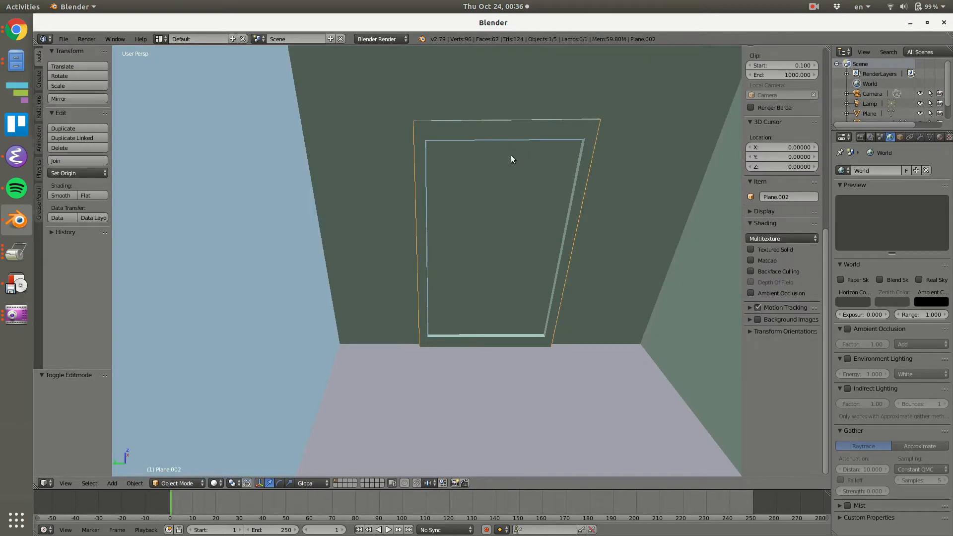
{"action": "left_click", "coordinate": [939, 137]}
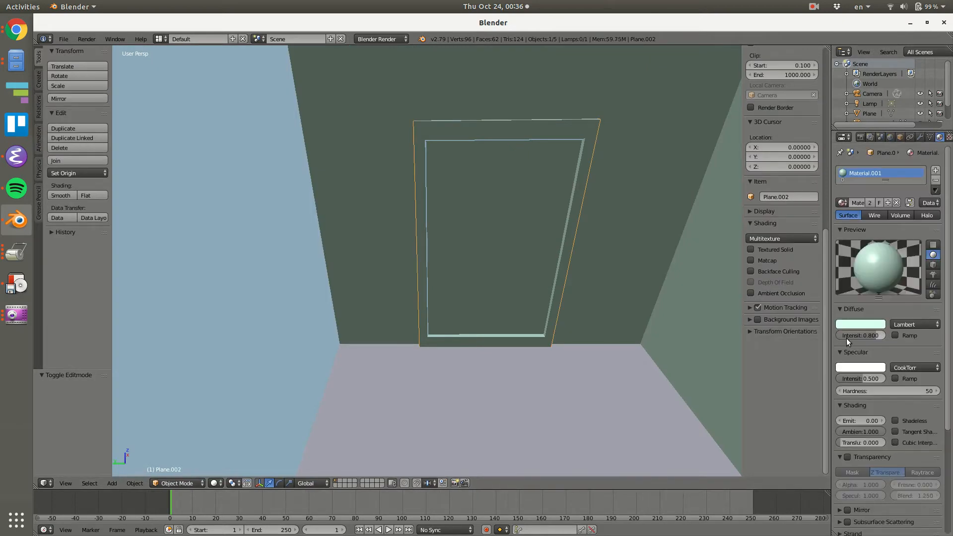
{"action": "scroll", "coordinate": [947, 357], "scroll_direction": "down", "scroll_amount": 6}
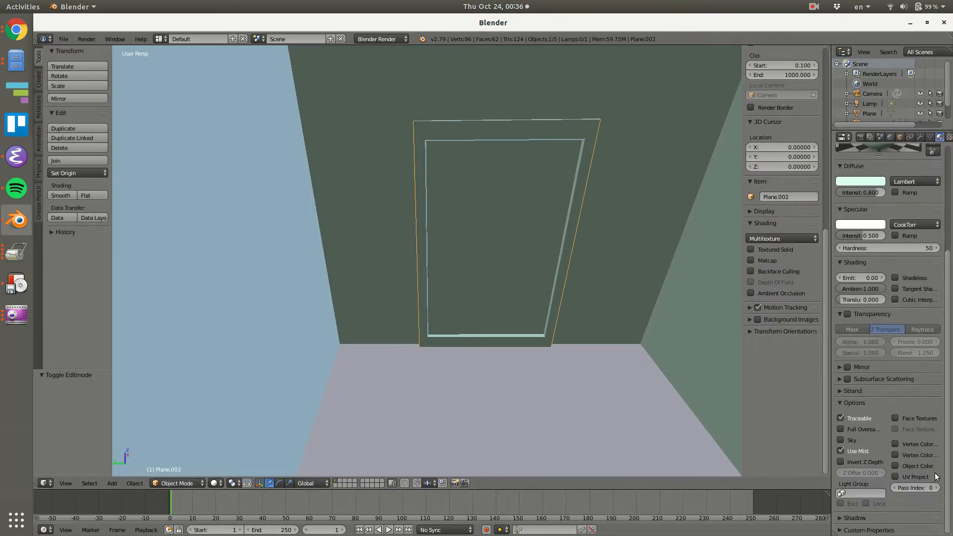
{"action": "scroll", "coordinate": [948, 264], "scroll_direction": "up", "scroll_amount": 6}
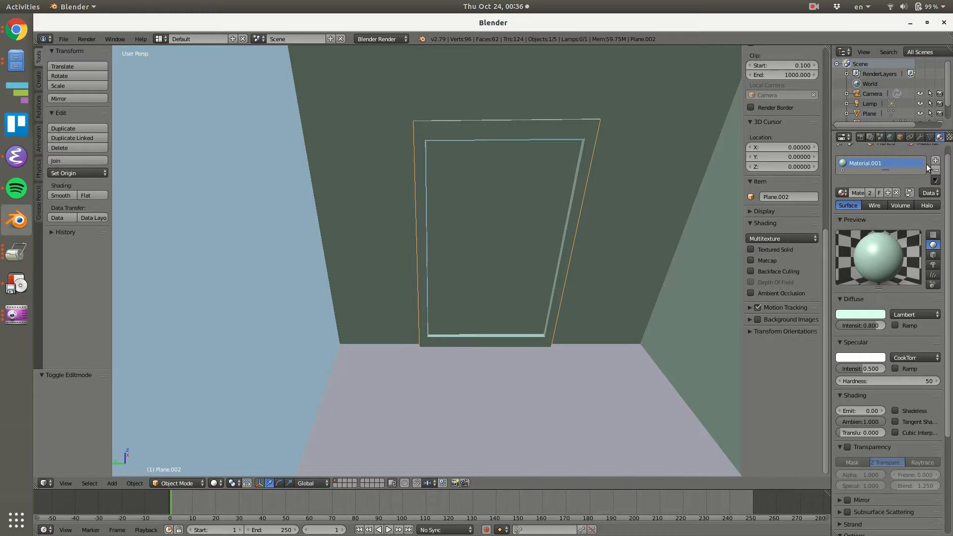
{"action": "right_click", "coordinate": [660, 151]}
{"action": "right_click", "coordinate": [578, 155]}
Give the door its own single-user copy of the wall material and set its diffuse colour to a pale yellow.
{"action": "left_click", "coordinate": [935, 160]}
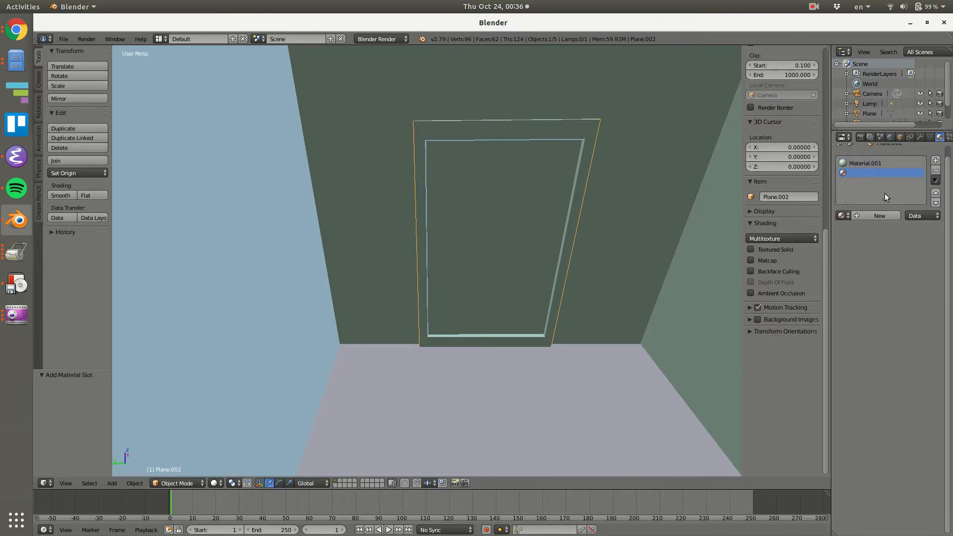
{"action": "left_click", "coordinate": [935, 170]}
{"action": "left_click", "coordinate": [870, 191]}
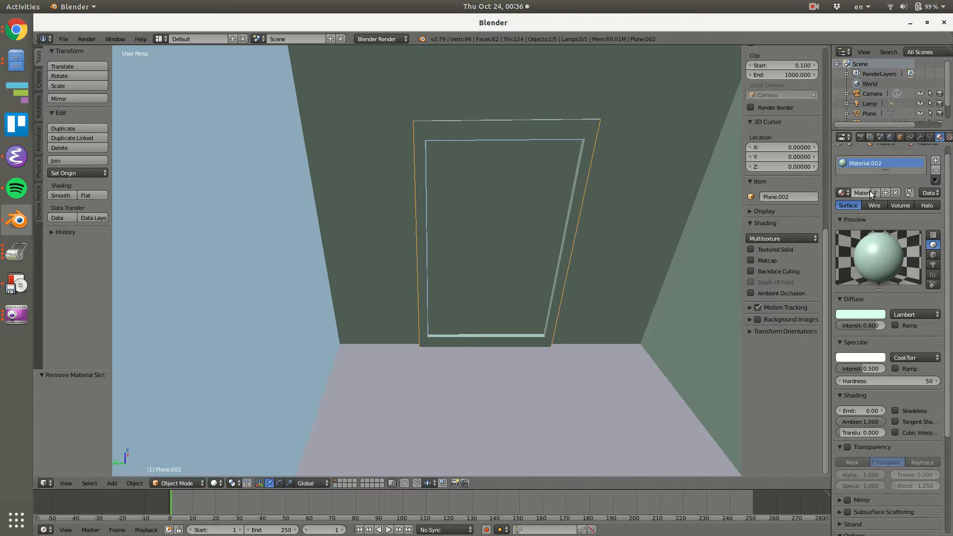
{"action": "left_click", "coordinate": [861, 312]}
{"action": "left_click", "coordinate": [833, 229]}
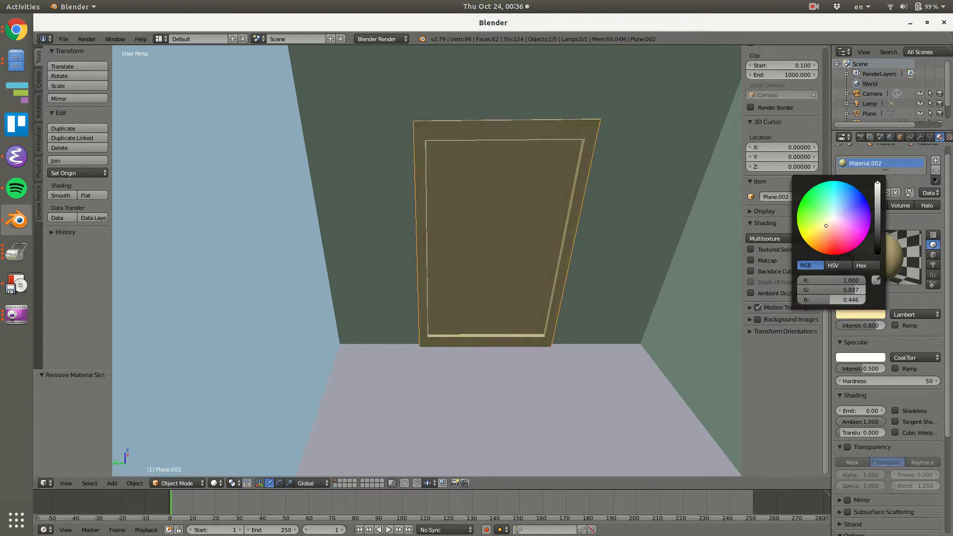
Place the 3D cursor near the door's right edge at handle height and add a 16-vertex circle mesh there.
{"action": "middle_click_drag", "start_coordinate": [627, 314], "coordinate": [537, 256]}
{"action": "left_click", "coordinate": [550, 245]}
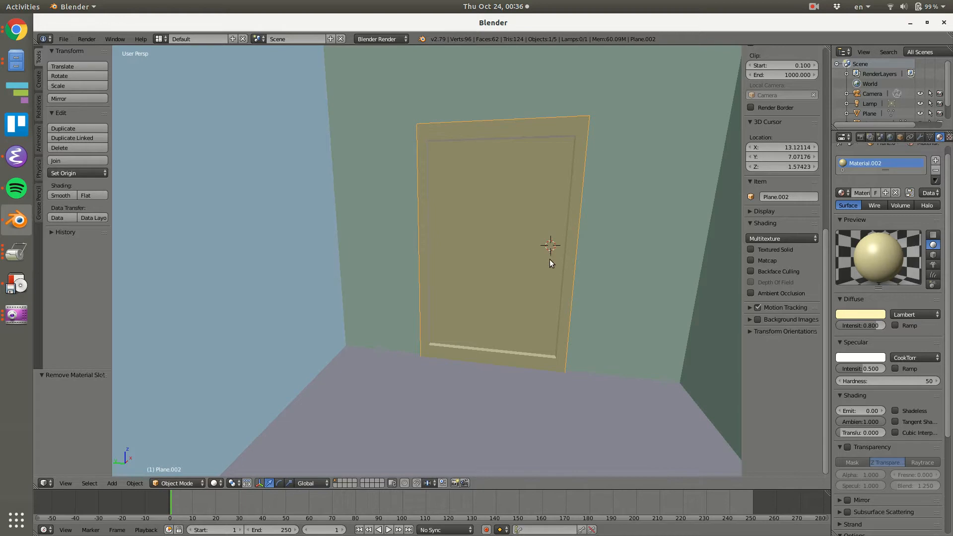
{"action": "left_click", "coordinate": [550, 260]}
{"action": "key", "text": "shift+a"}
{"action": "mouse_move", "coordinate": [553, 255]}
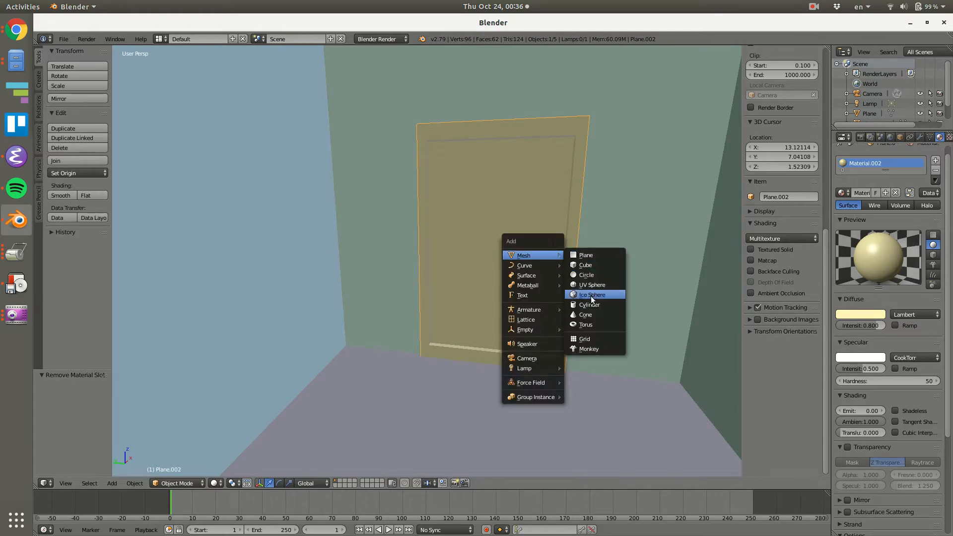
{"action": "left_click", "coordinate": [587, 276]}
{"action": "scroll", "coordinate": [634, 273], "scroll_direction": "down", "scroll_amount": 7}
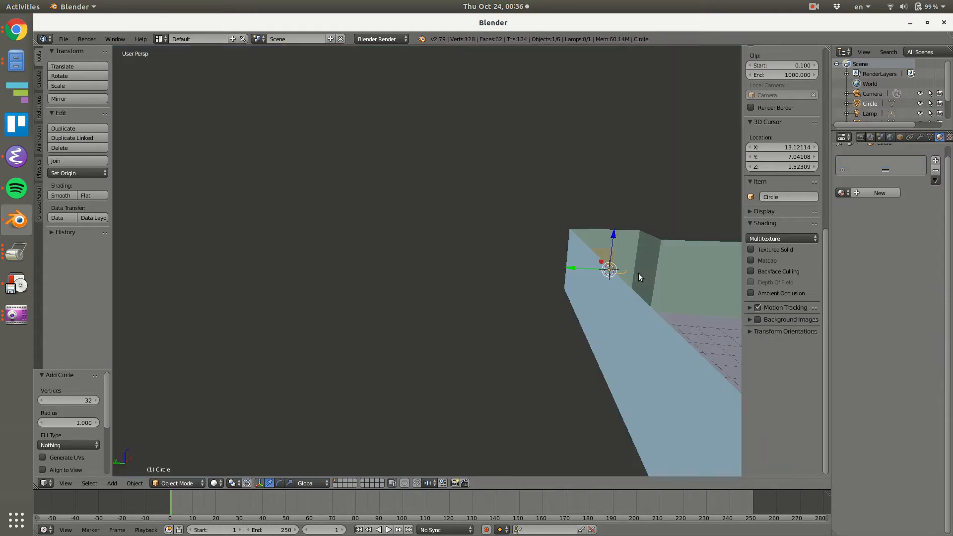
{"action": "scroll", "coordinate": [631, 270], "scroll_direction": "up", "scroll_amount": 7}
{"action": "middle_click_drag", "start_coordinate": [563, 289], "coordinate": [294, 410]}
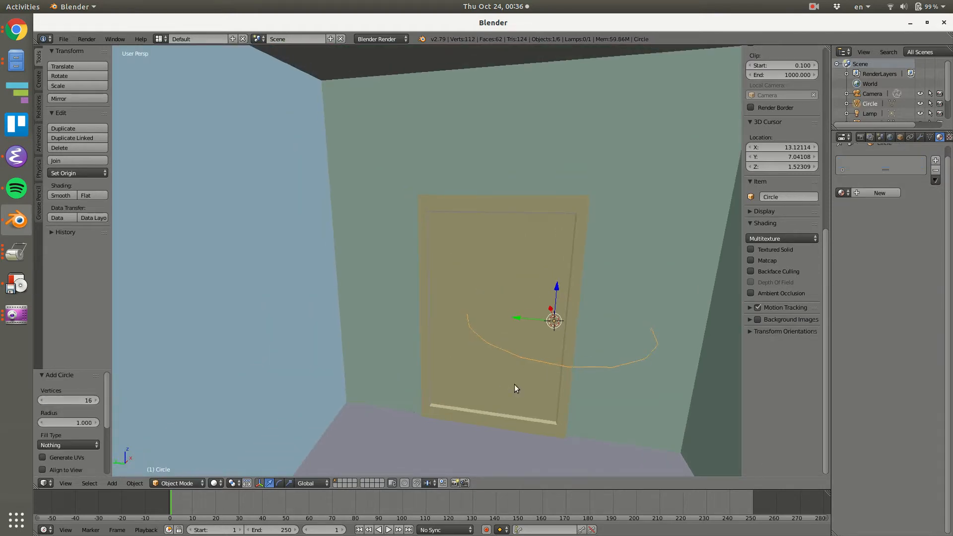
In edit mode, scale the circle to about 0.1 and rotate it 90° about Y so it lies parallel to the door.
{"action": "key", "text": "Tab"}
{"action": "key", "text": "s"}
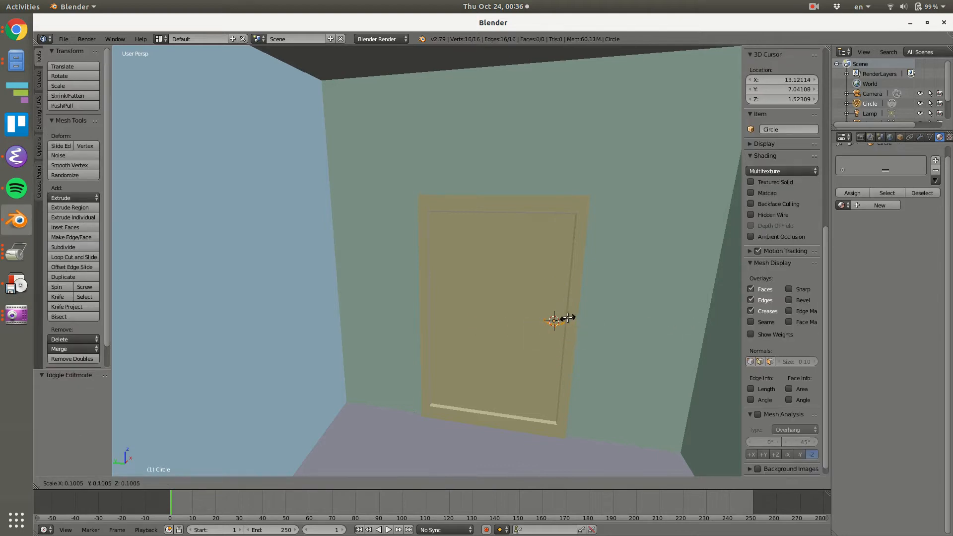
{"action": "left_click", "coordinate": [567, 317]}
{"action": "type", "text": "r"}
{"action": "type", "text": "90"}
{"action": "key", "text": "Return"}
{"action": "scroll", "coordinate": [624, 340], "scroll_direction": "up", "scroll_amount": 2}
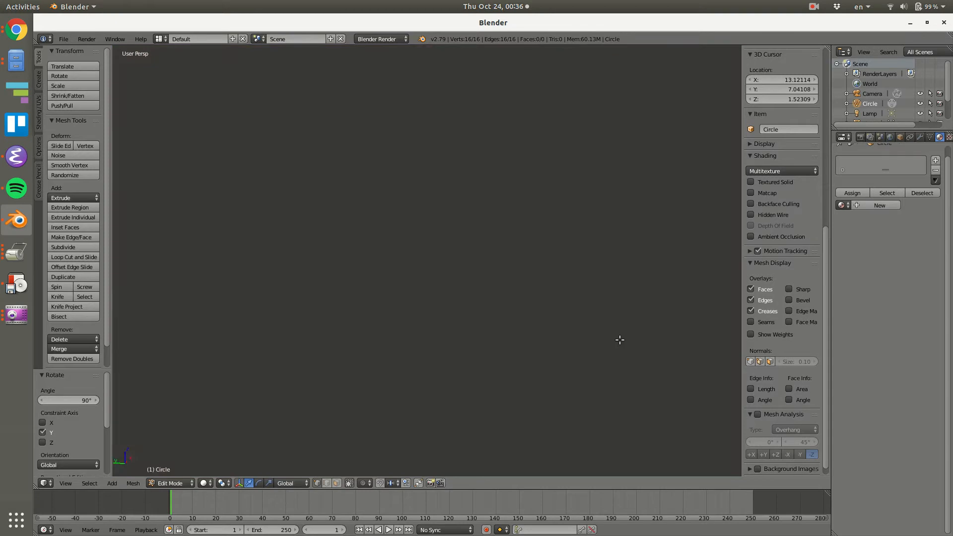
{"action": "scroll", "coordinate": [618, 339], "scroll_direction": "down", "scroll_amount": 1}
{"action": "mouse_move", "coordinate": [533, 306]}
{"action": "middle_mouse_down", "text": "shift"}
{"action": "mouse_move", "coordinate": [565, 310]}
{"action": "mouse_move", "coordinate": [531, 304]}
{"action": "middle_mouse_up", "text": "shift"}
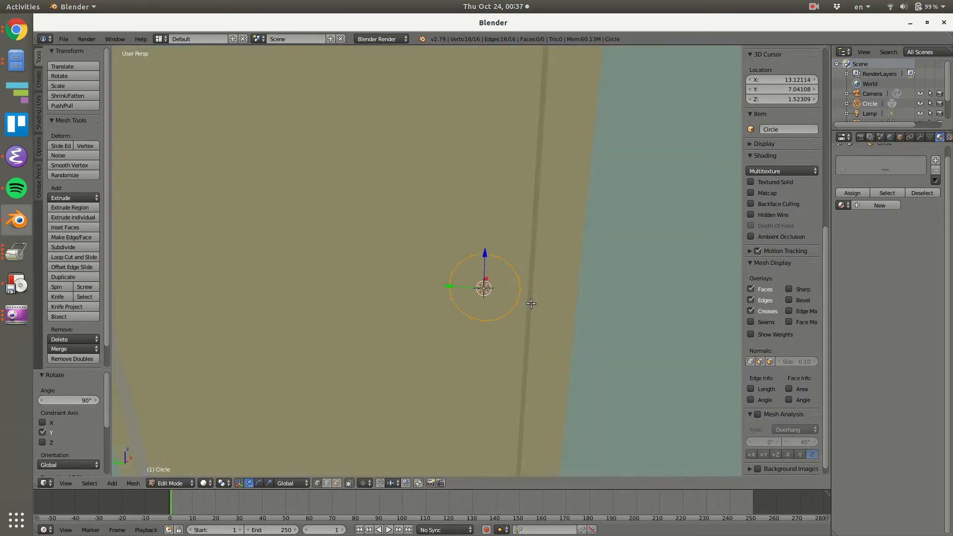
Shrink the circle to about half its size and extrude it -0.091 along X to start the door knob.
{"action": "key", "text": "s"}
{"action": "left_click", "coordinate": [511, 298]}
{"action": "key", "text": "s"}
{"action": "left_click", "coordinate": [549, 305]}
{"action": "key", "text": "e"}
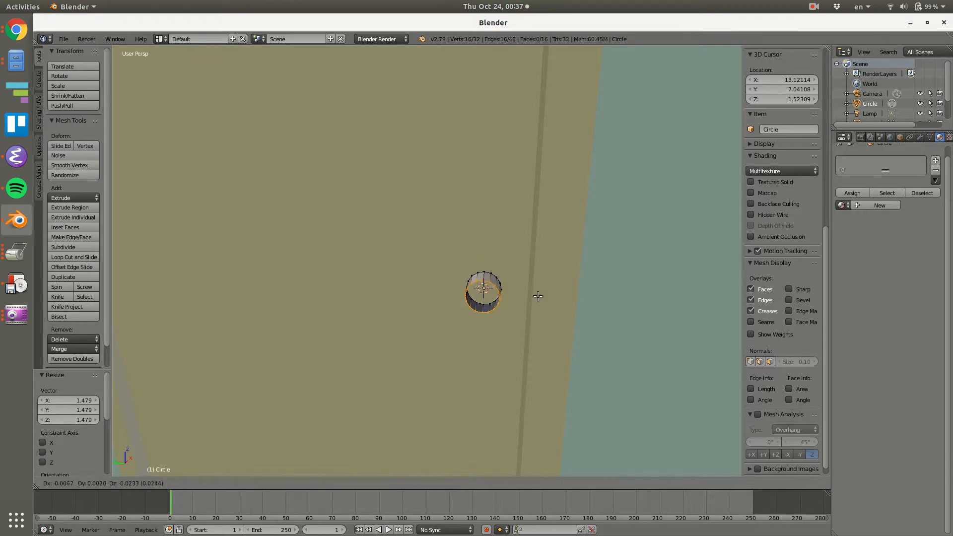
{"action": "key", "text": "x"}
{"action": "left_click", "coordinate": [522, 303]}
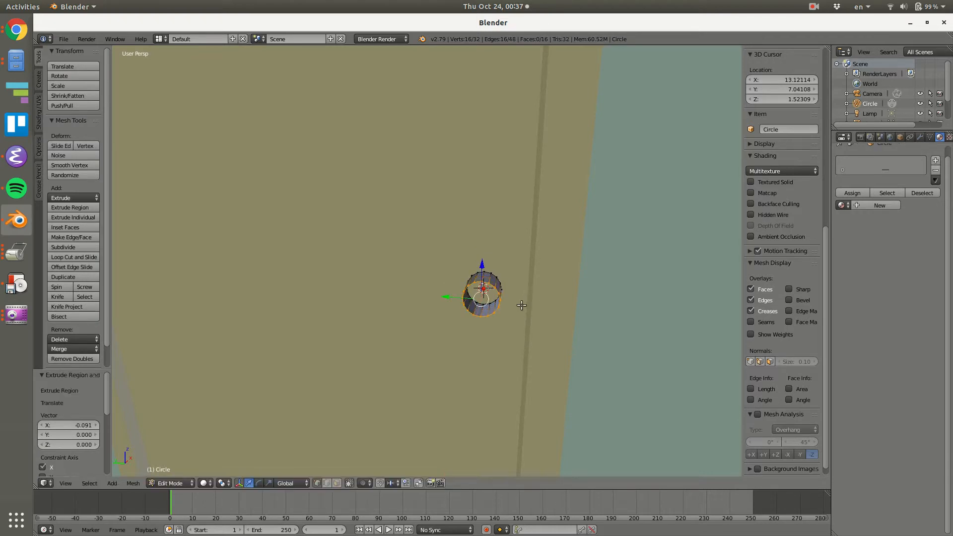
Scale the knob's end ring to 0.820 and extrude it about -0.036 along X.
{"action": "key", "text": "s"}
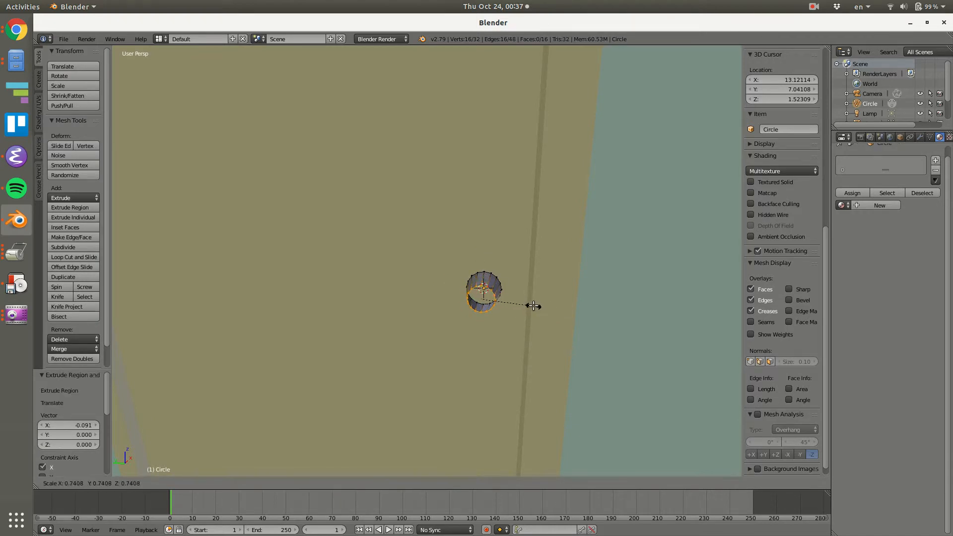
{"action": "left_click", "coordinate": [538, 308]}
{"action": "key", "text": "e"}
{"action": "key", "text": "x"}
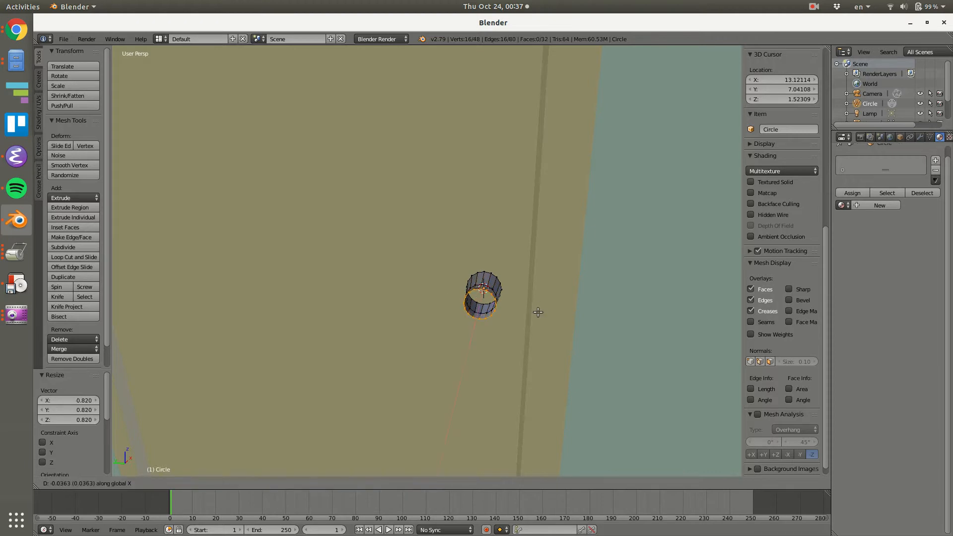
{"action": "left_click", "coordinate": [537, 311]}
Extrude the knob's end ring -0.030 along X and scale it to 1.517 to flare the knob outward.
{"action": "key", "text": "e"}
{"action": "key", "text": "x"}
{"action": "left_click", "coordinate": [537, 315]}
{"action": "key", "text": "s"}
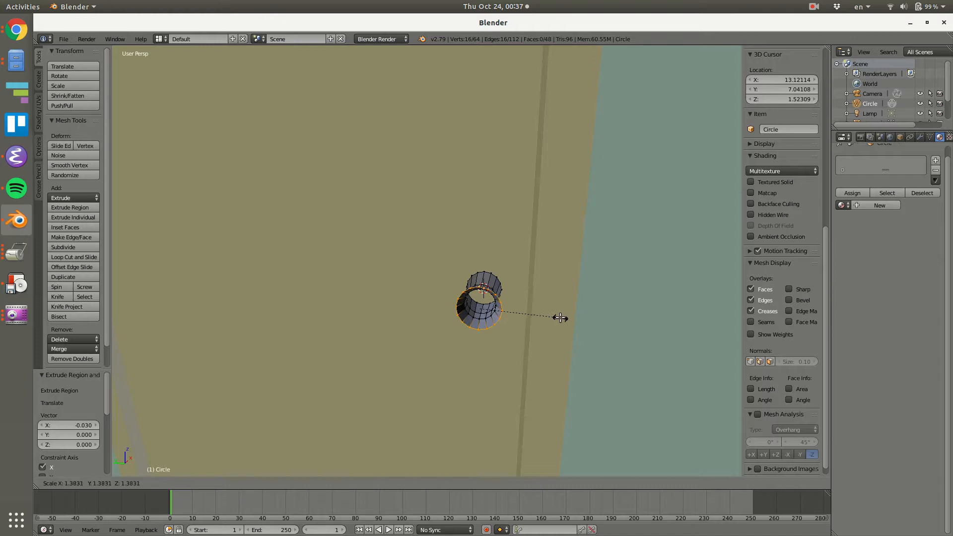
{"action": "left_click", "coordinate": [566, 317]}
Extrude the knob's flared end ring -0.042 along X.
{"action": "key", "text": "e"}
{"action": "key", "text": "x"}
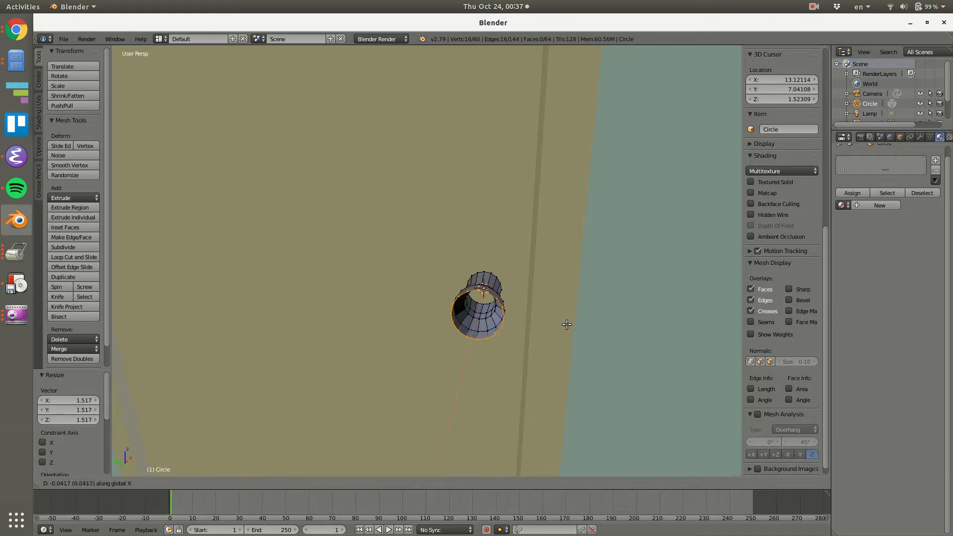
{"action": "left_click", "coordinate": [567, 324]}
{"action": "mouse_move", "coordinate": [502, 318]}
{"action": "middle_mouse_down"}
{"action": "mouse_move", "coordinate": [525, 326]}
{"action": "mouse_move", "coordinate": [505, 310]}
{"action": "middle_mouse_up"}
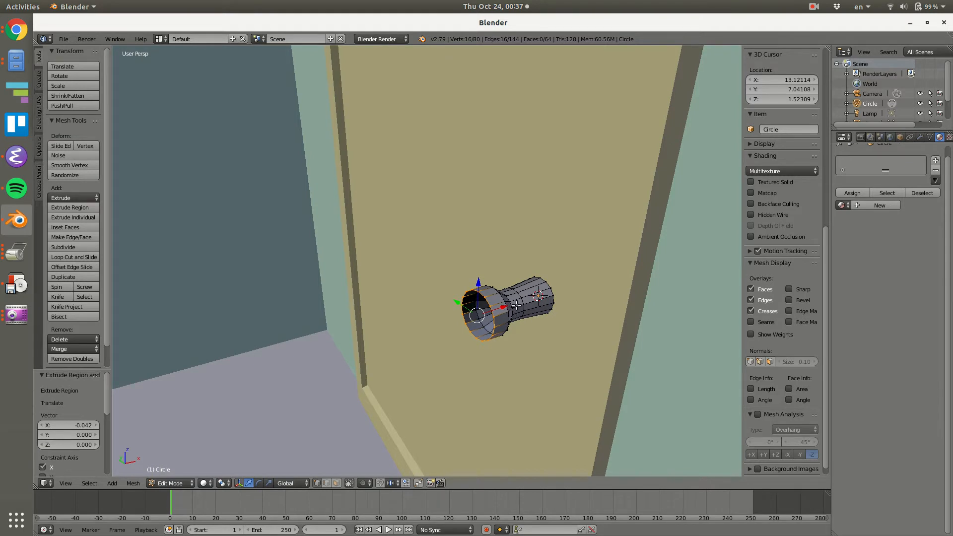
Select the outer rings that form the knob's head and scale them to 0.586 along X.
{"action": "right_click", "coordinate": [523, 301], "text": "alt"}
{"action": "right_click", "coordinate": [511, 304], "text": "alt+shift"}
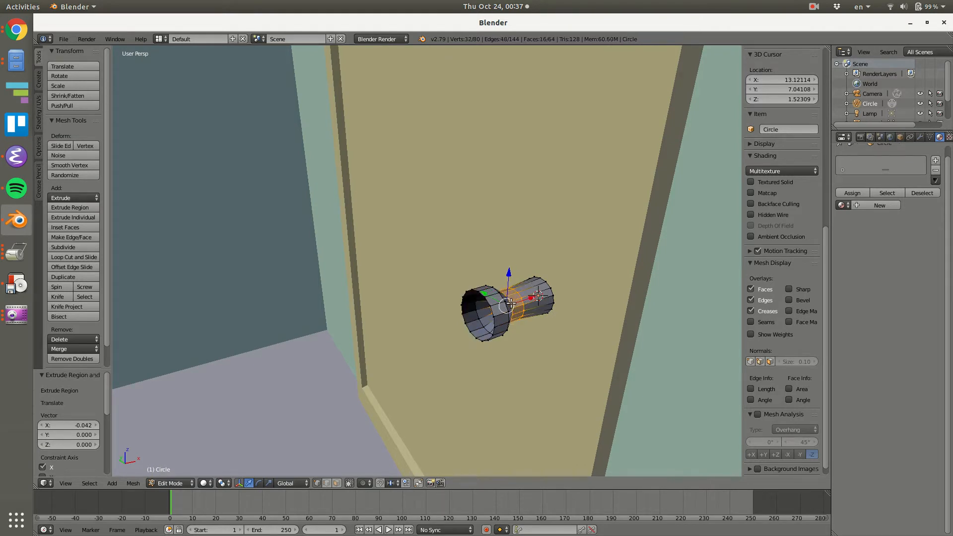
{"action": "right_click", "coordinate": [497, 307], "text": "alt+shift"}
{"action": "right_click", "coordinate": [491, 308], "text": "alt+shift"}
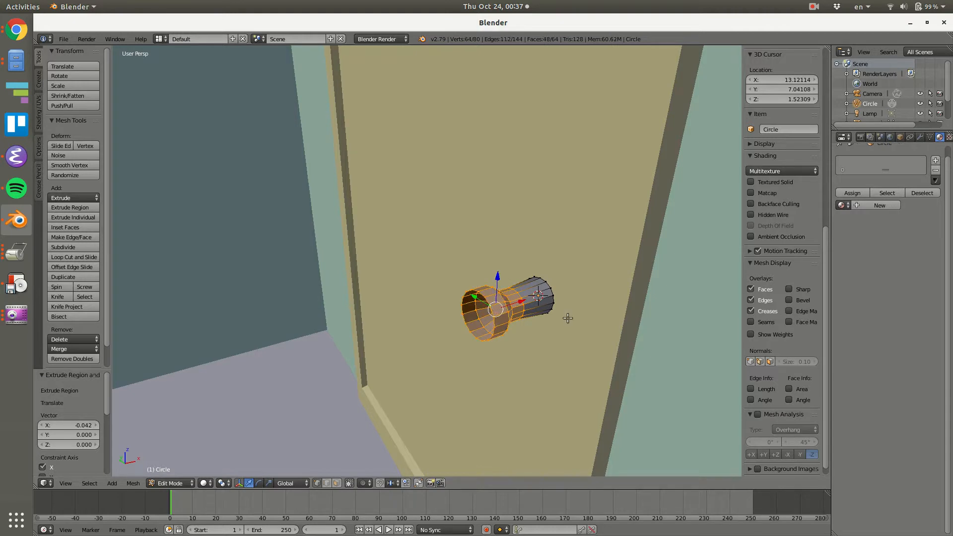
{"action": "key", "text": "s"}
{"action": "left_click", "coordinate": [538, 311]}
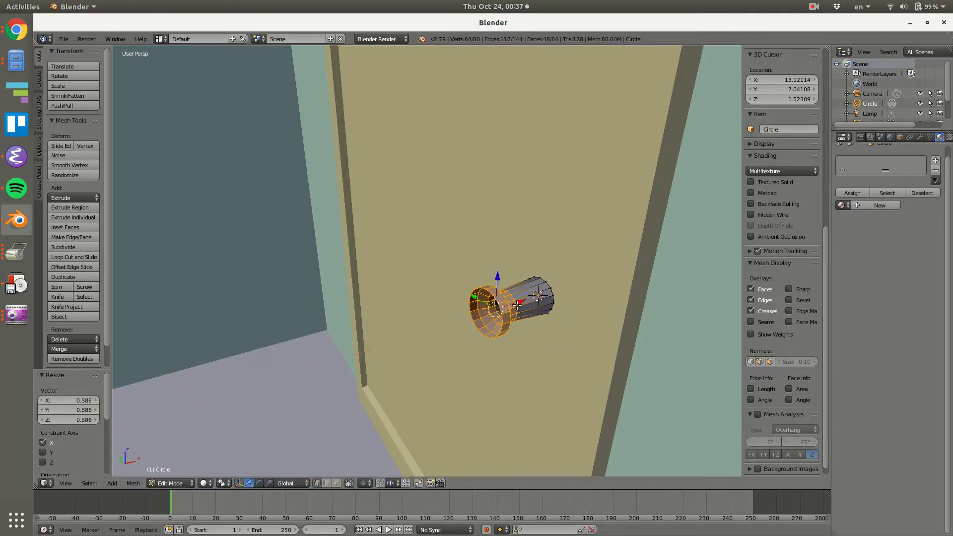
Move the flattened knob head 0.086 along X toward the door.
{"action": "key", "text": "g"}
{"action": "key", "text": "x"}
{"action": "left_click", "coordinate": [545, 301]}
{"action": "middle_click_drag", "start_coordinate": [545, 301], "coordinate": [597, 309]}
Extrude the knob's open end ring -0.020 along X and scale it to about 0.77 to round the edge.
{"action": "right_click", "coordinate": [520, 300], "text": "alt"}
{"action": "key", "text": "e"}
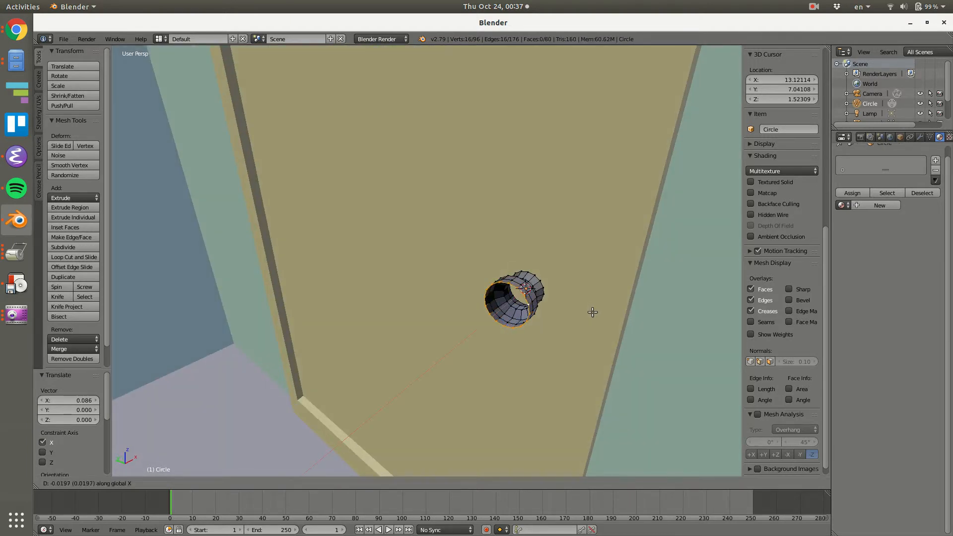
{"action": "left_click", "coordinate": [593, 312]}
{"action": "key", "text": "s"}
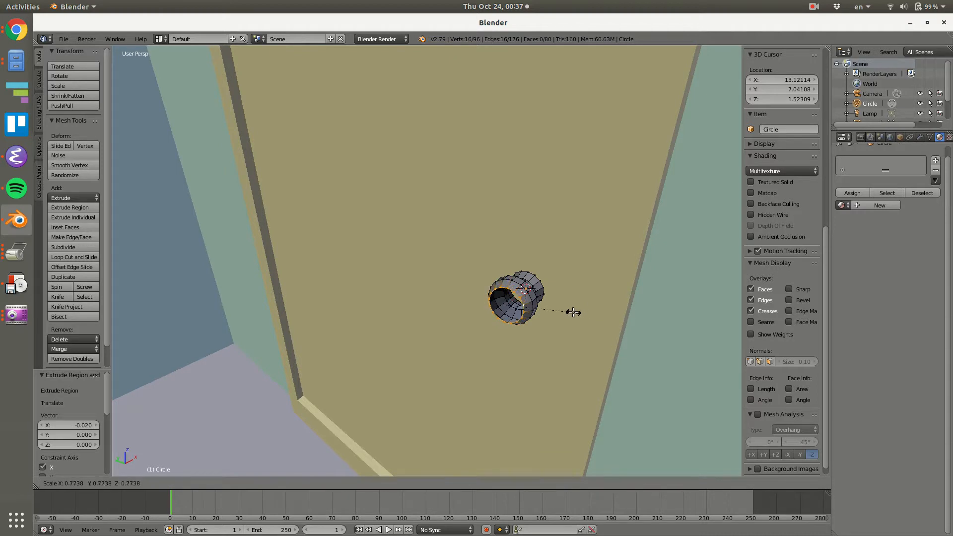
{"action": "left_click", "coordinate": [570, 313]}
Extrude the knob's end ring in place, scale it to 0.446, and nudge it slightly outward along X.
{"action": "key", "text": "e"}
{"action": "right_click", "coordinate": [566, 315]}
{"action": "key", "text": "s"}
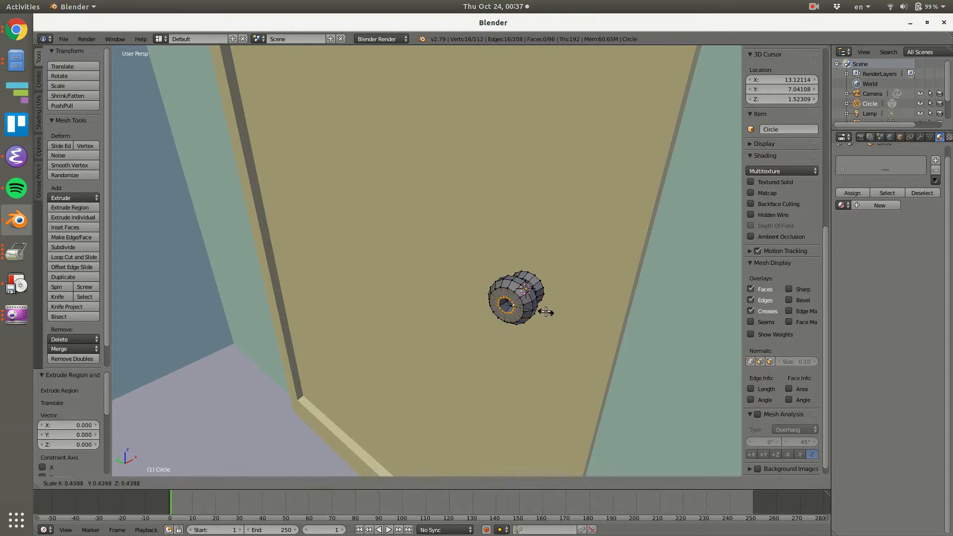
{"action": "left_click", "coordinate": [546, 312]}
{"action": "middle_click_drag", "start_coordinate": [546, 313], "coordinate": [524, 297]}
{"action": "key", "text": "g"}
{"action": "key", "text": "x"}
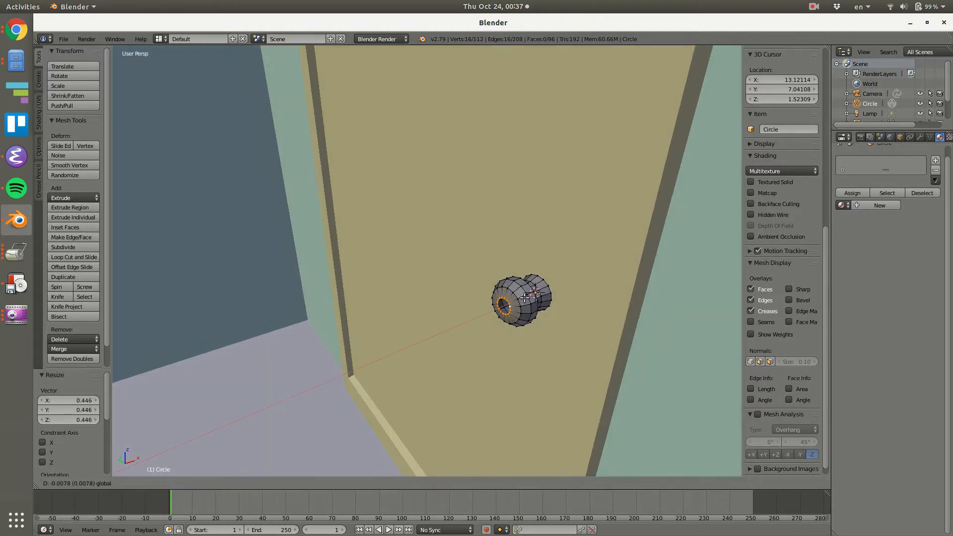
{"action": "right_click", "coordinate": [525, 297]}
Extrude the small inner ring in place and collapse it to its centre to close the knob's front.
{"action": "key", "text": "e"}
{"action": "right_click", "coordinate": [550, 316]}
{"action": "key", "text": "s"}
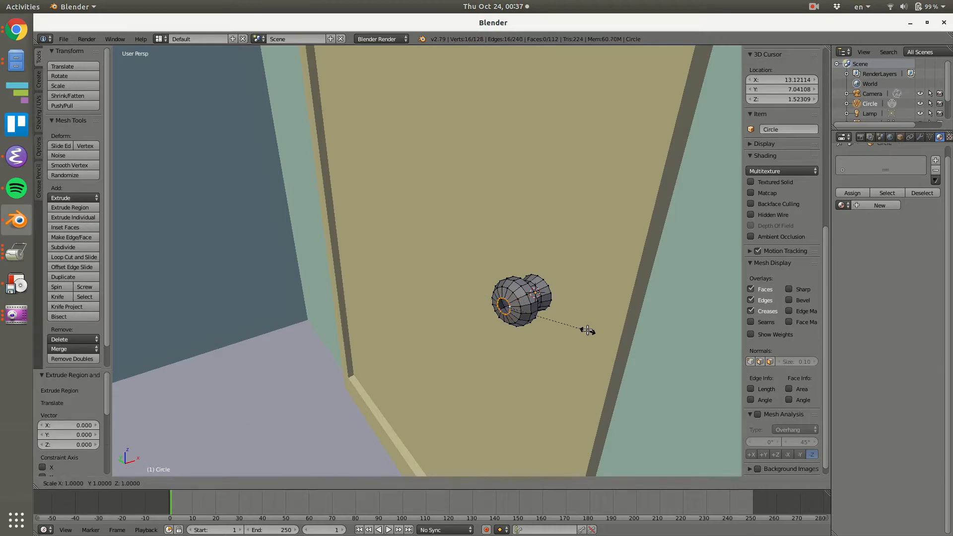
{"action": "left_click", "coordinate": [587, 330]}
Select the knob's whole mesh and run Remove Doubles.
{"action": "key", "text": "a"}
{"action": "key", "text": "a"}
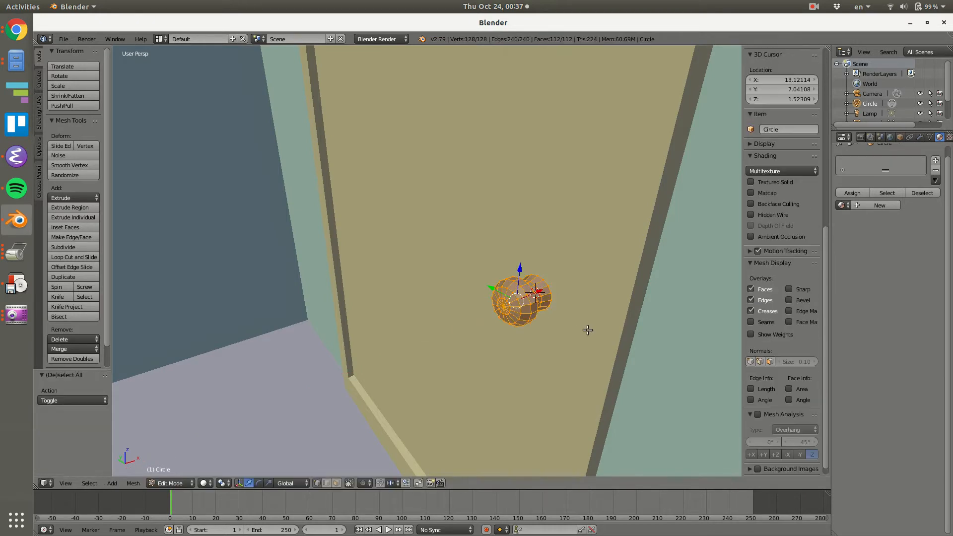
{"action": "key", "text": "space"}
{"action": "type", "text": "remo"}
{"action": "type", "text": "oubl"}
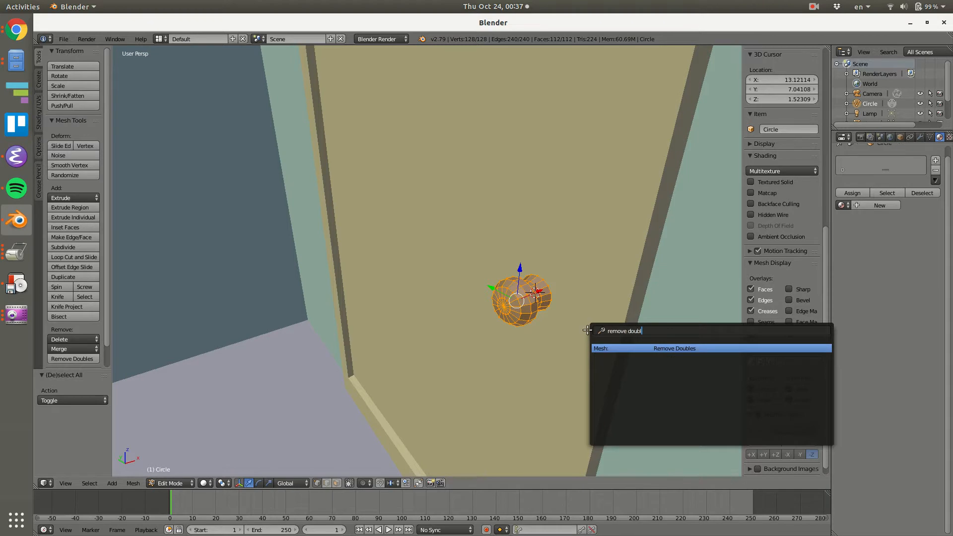
{"action": "key", "text": "Return"}
Leave edit mode and give the knob a new material.
{"action": "middle_click_drag", "start_coordinate": [587, 330], "coordinate": [553, 325]}
{"action": "key", "text": "Tab"}
{"action": "scroll", "coordinate": [576, 316], "scroll_direction": "down", "scroll_amount": 12}
{"action": "scroll", "coordinate": [568, 314], "scroll_direction": "up", "scroll_amount": 8}
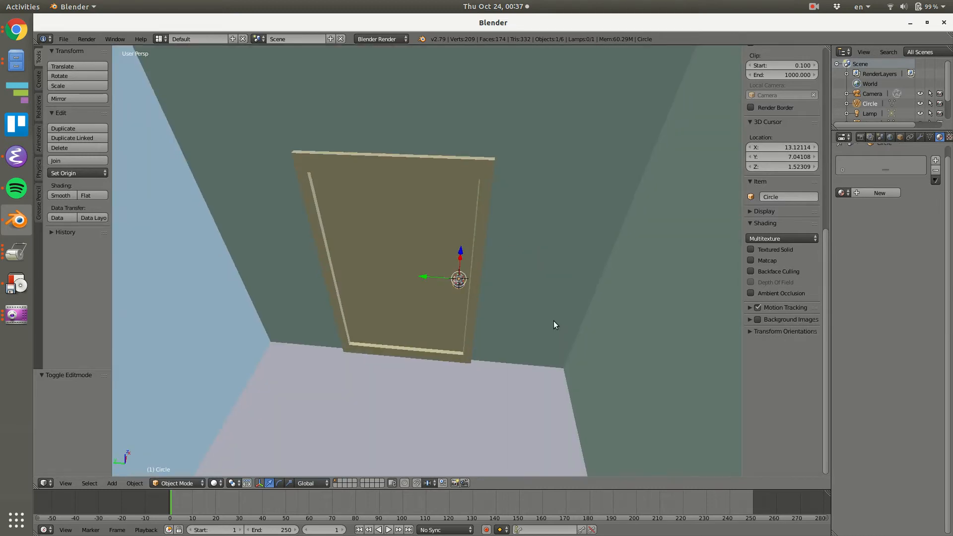
{"action": "left_click", "coordinate": [861, 193]}
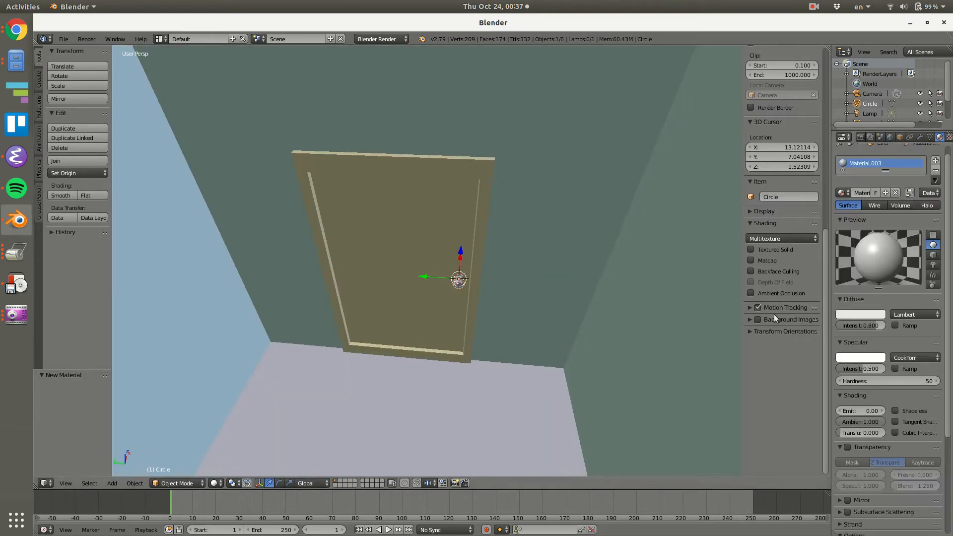
{"action": "right_click", "coordinate": [431, 228]}
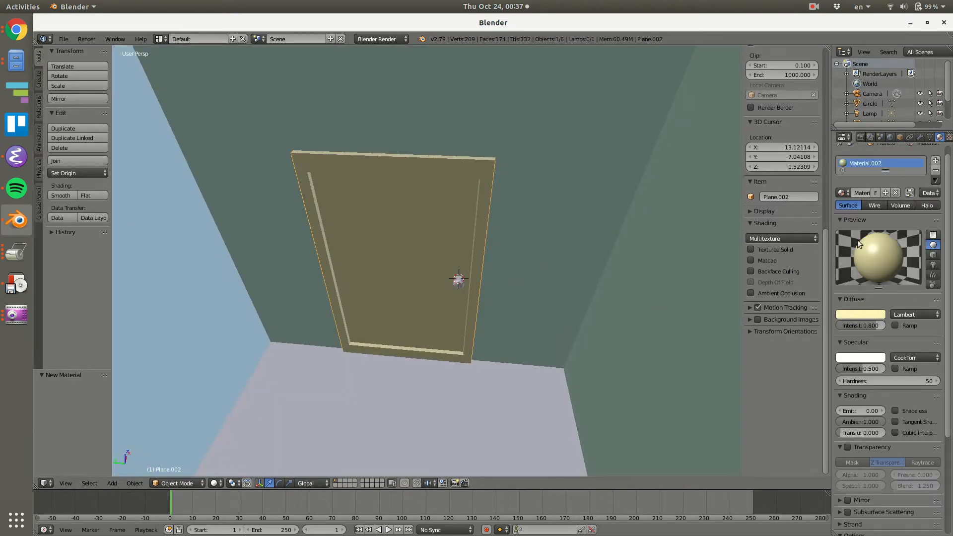
Change the viewport shading to preview the whole room with its floor texture and materials.
{"action": "scroll", "coordinate": [576, 287], "scroll_direction": "down", "scroll_amount": 10}
{"action": "middle_click_drag", "start_coordinate": [575, 288], "coordinate": [492, 313]}
{"action": "left_click", "coordinate": [214, 483]}
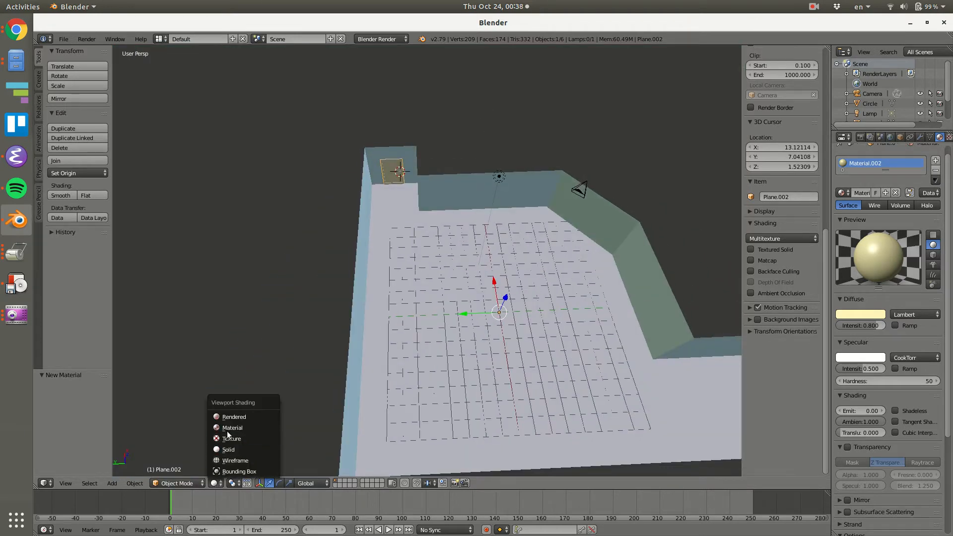
{"action": "left_click", "coordinate": [233, 438]}
{"action": "left_click", "coordinate": [215, 483]}
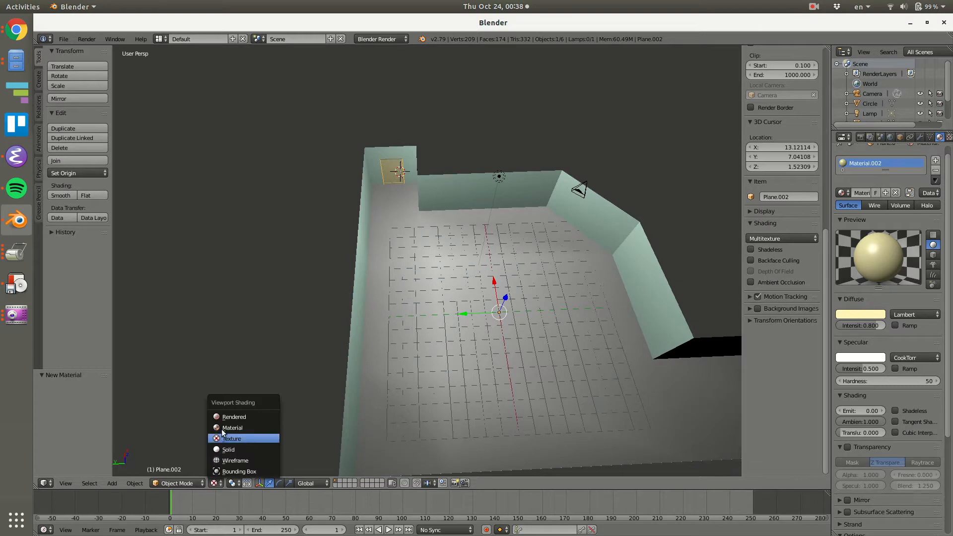
{"action": "left_click", "coordinate": [255, 414]}
{"action": "scroll", "coordinate": [523, 341], "scroll_direction": "up", "scroll_amount": 5}
{"action": "scroll", "coordinate": [475, 341], "scroll_direction": "down", "scroll_amount": 5}
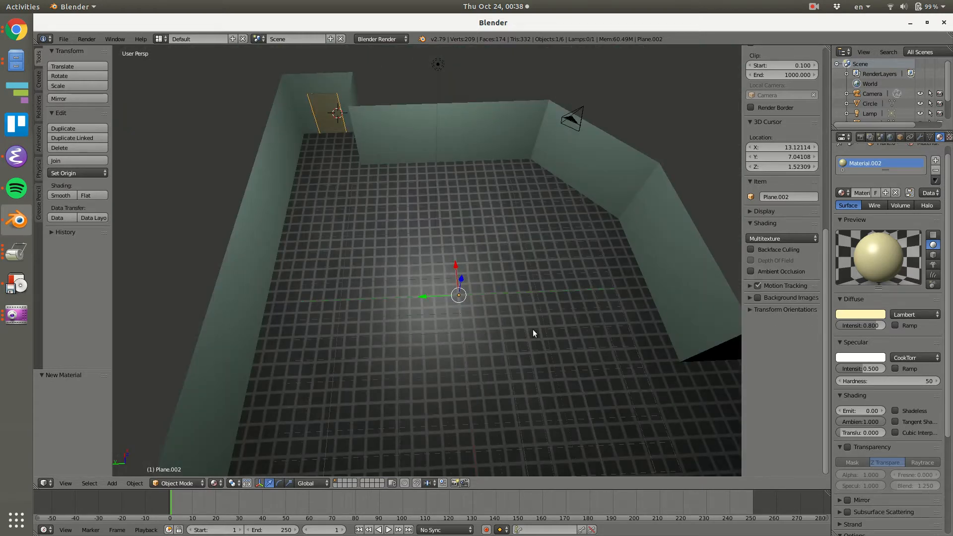
{"action": "middle_click_drag", "start_coordinate": [360, 162], "coordinate": [390, 286]}
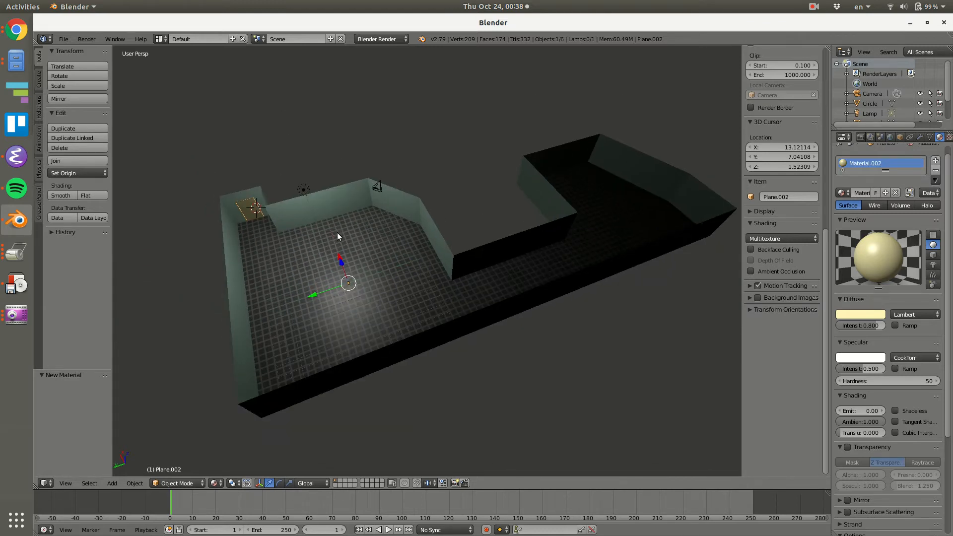
Select all objects in the scene and export them to the Desktop as the Collada file testoffice.dae.
{"action": "key", "text": "a"}
{"action": "key", "text": "a"}
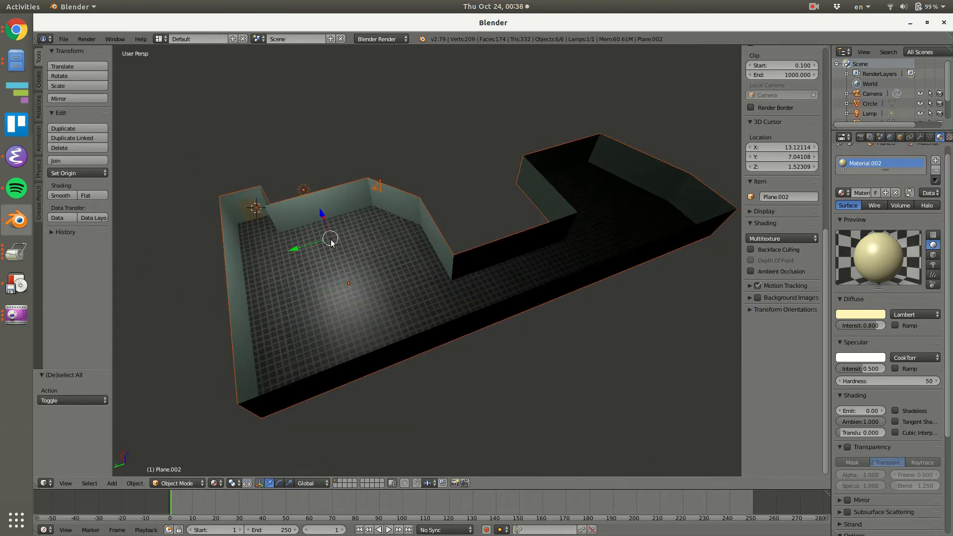
{"action": "left_click", "coordinate": [69, 39]}
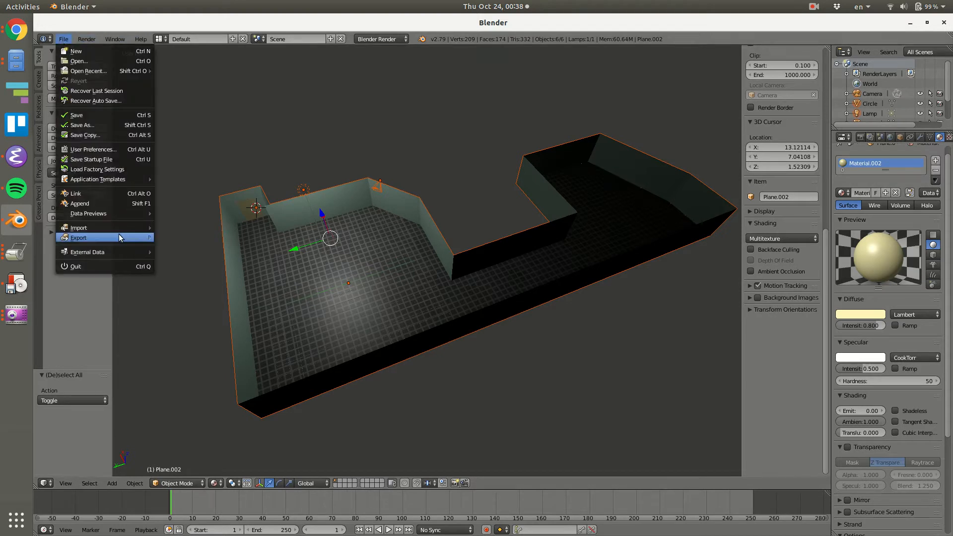
{"action": "mouse_move", "coordinate": [112, 233]}
{"action": "left_click", "coordinate": [178, 238]}
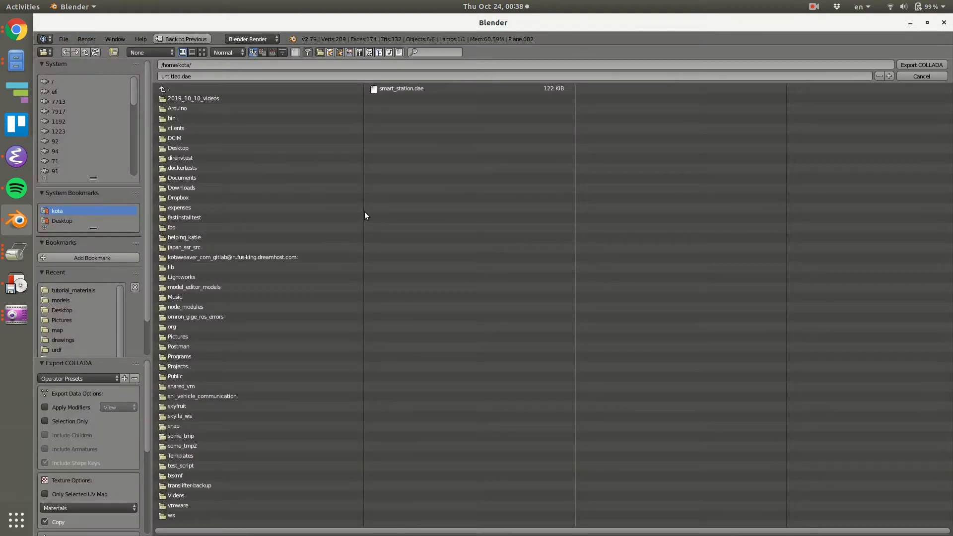
{"action": "left_click", "coordinate": [82, 221]}
{"action": "left_click", "coordinate": [242, 75]}
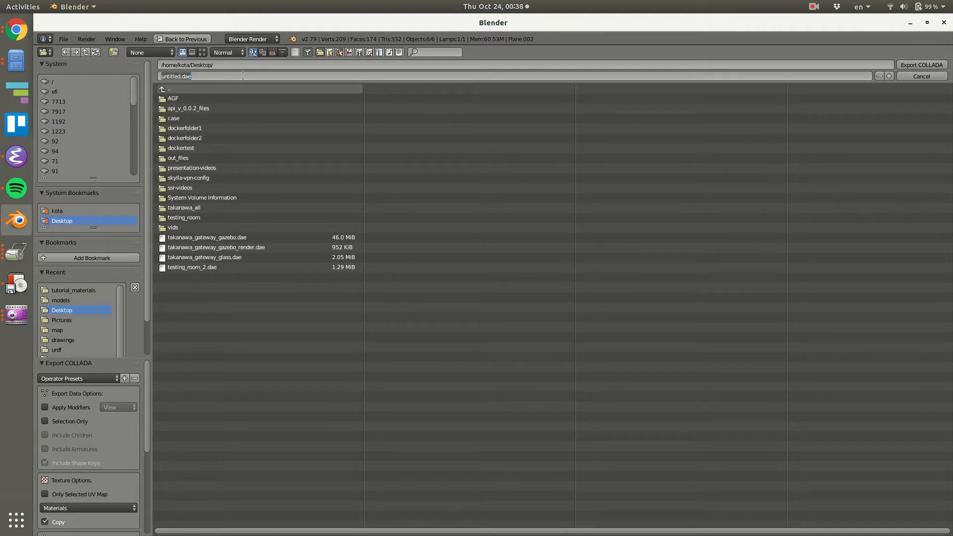
{"action": "key", "text": "BackSpace"}
{"action": "key", "text": "Return"}
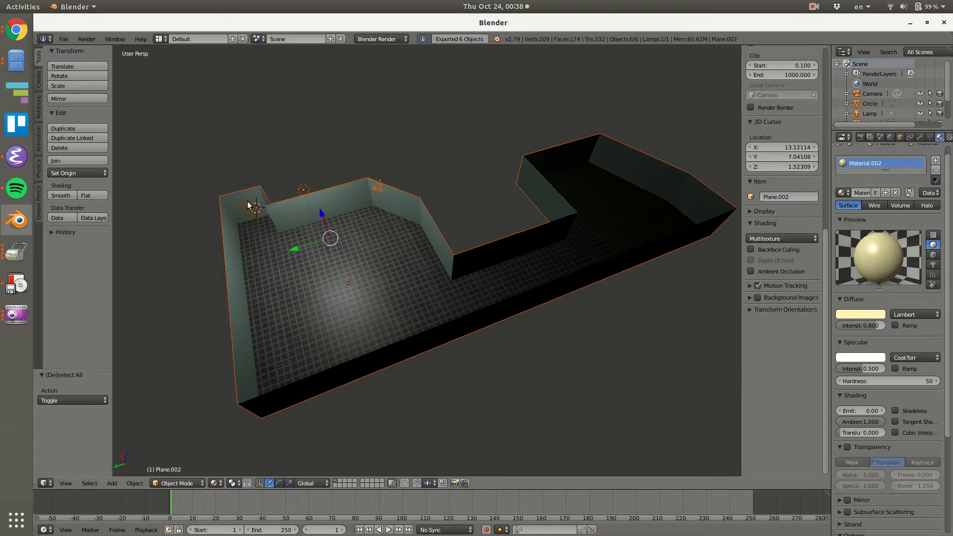
Open MeshLab and import testoffice.dae from the Desktop with geometry nodes set to Full Scene.
{"action": "key", "text": "super"}
{"action": "type", "text": "meshl"}
{"action": "key", "text": "Return"}
{"action": "left_click", "coordinate": [54, 38]}
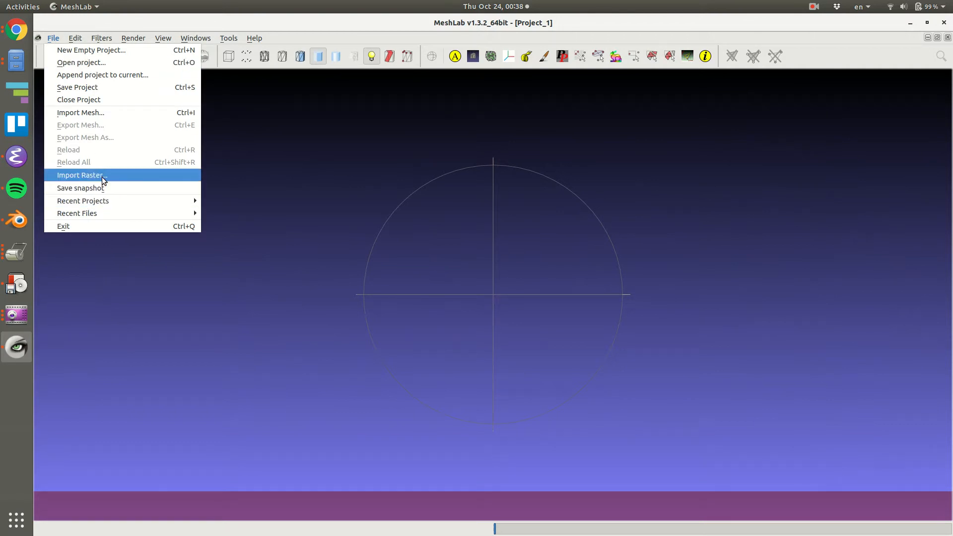
{"action": "left_click", "coordinate": [87, 113]}
{"action": "left_click", "coordinate": [287, 171]}
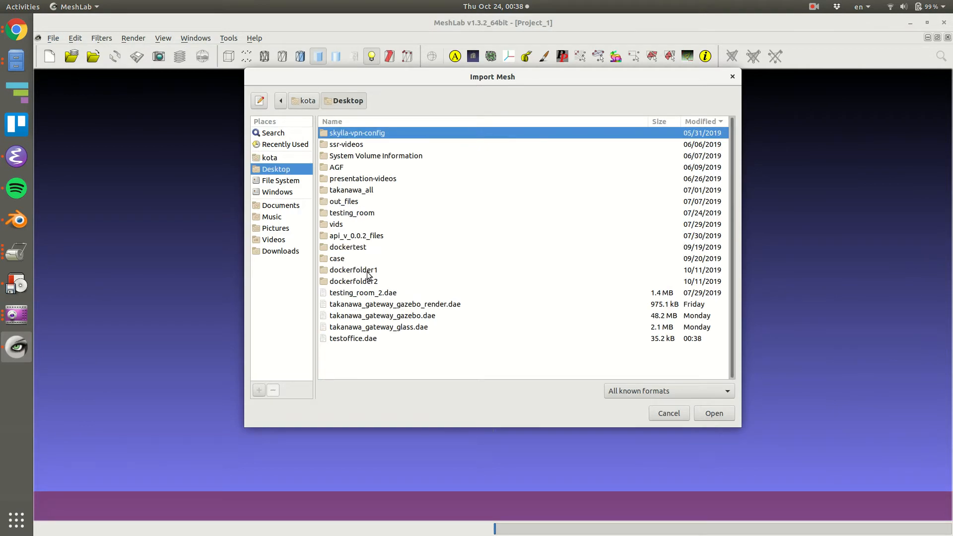
{"action": "left_click", "coordinate": [368, 339]}
{"action": "left_click", "coordinate": [712, 414]}
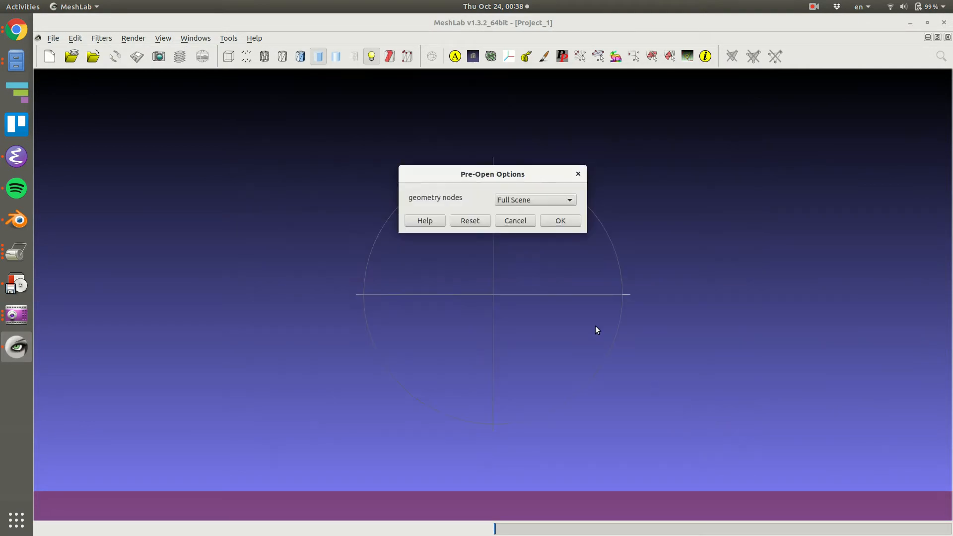
{"action": "left_click", "coordinate": [560, 221]}
Examine the imported room model in MeshLab from several angles.
{"action": "left_click_drag", "start_coordinate": [517, 315], "coordinate": [389, 293]}
{"action": "scroll", "coordinate": [306, 180], "scroll_direction": "up", "scroll_amount": 8}
{"action": "scroll", "coordinate": [306, 184], "scroll_direction": "down", "scroll_amount": 10}
{"action": "left_click_drag", "start_coordinate": [275, 175], "coordinate": [197, 165]}
{"action": "middle_click_drag", "start_coordinate": [248, 215], "coordinate": [431, 246]}
{"action": "scroll", "coordinate": [349, 248], "scroll_direction": "down", "scroll_amount": 5}
{"action": "left_click_drag", "start_coordinate": [345, 242], "coordinate": [374, 246]}
{"action": "scroll", "coordinate": [387, 253], "scroll_direction": "up", "scroll_amount": 10}
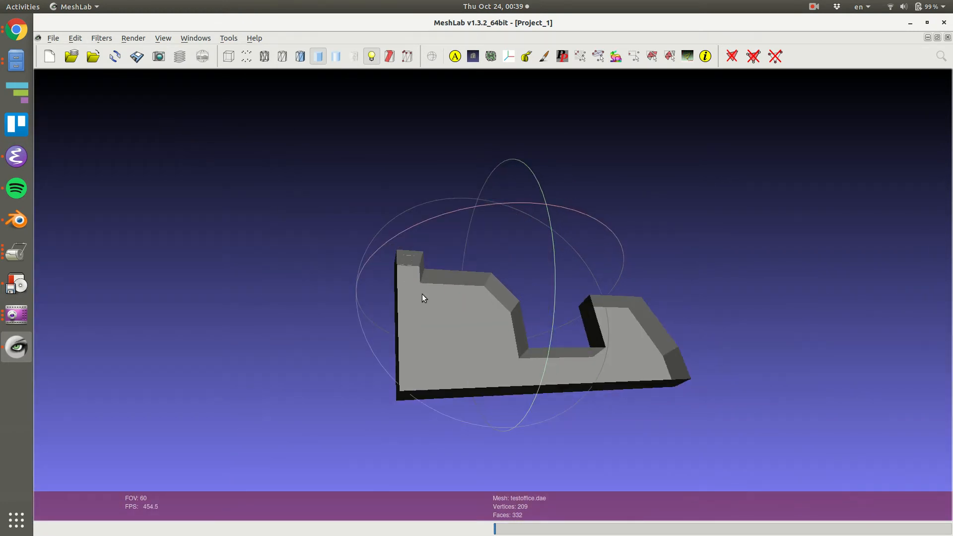
Switch back to Blender, review the Collada export's texture options, and leave the export without saving.
{"action": "key", "text": "alt+Tab"}
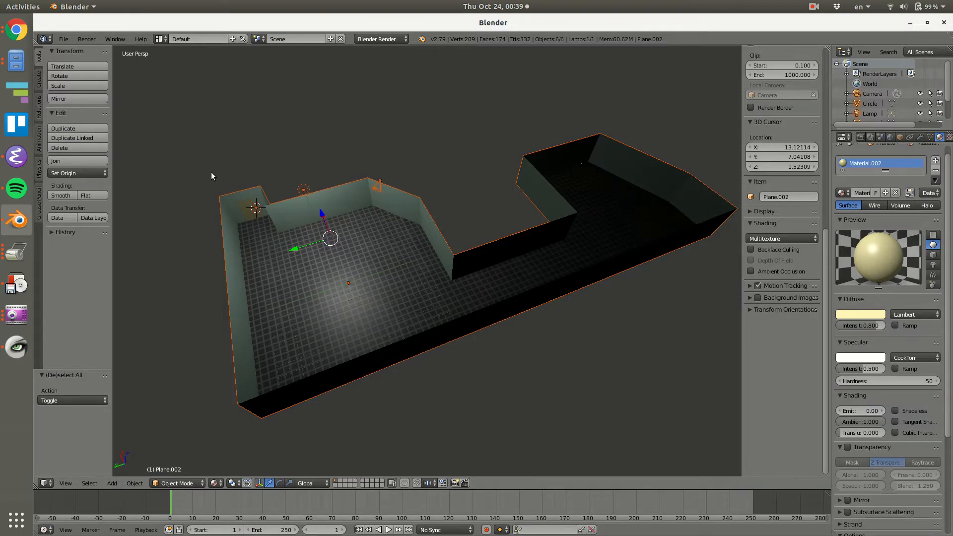
{"action": "left_click", "coordinate": [64, 39]}
{"action": "mouse_move", "coordinate": [132, 238]}
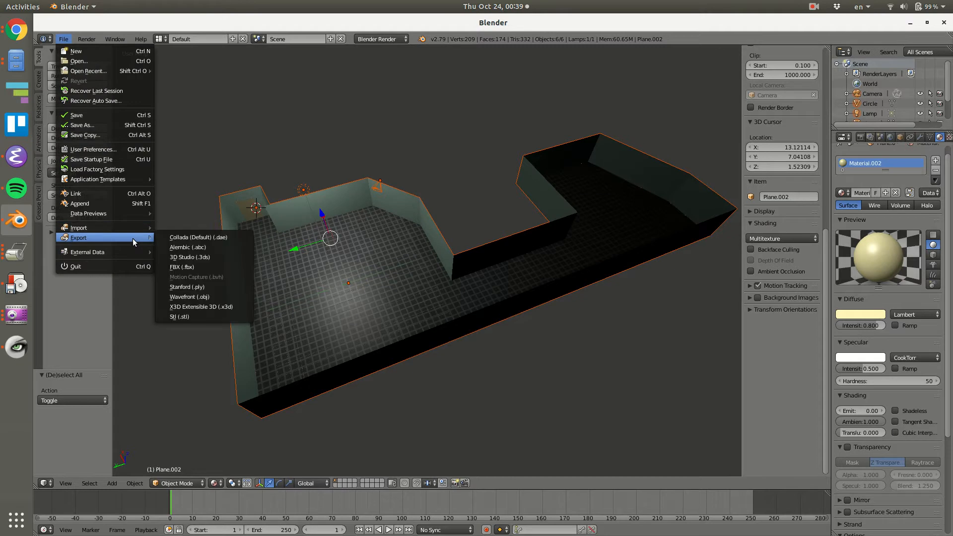
{"action": "left_click", "coordinate": [169, 237]}
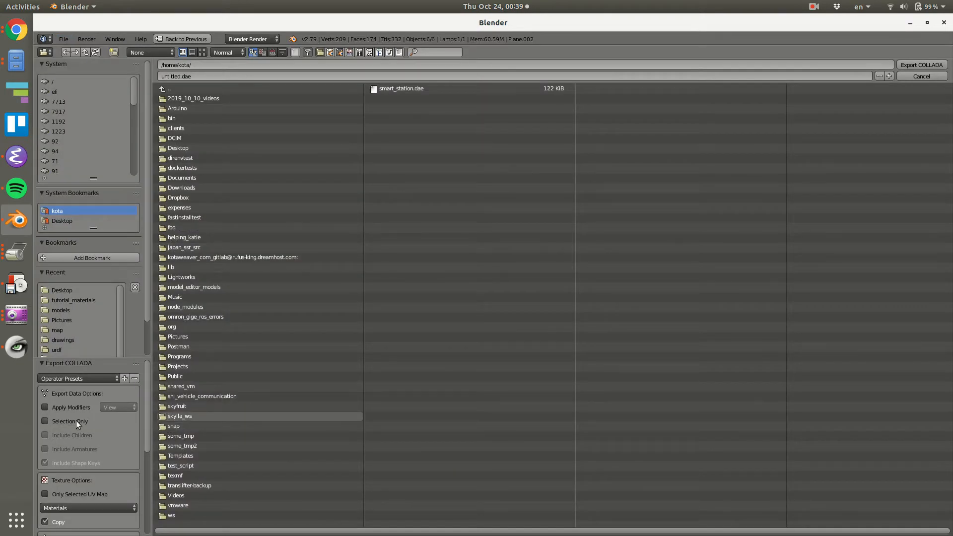
{"action": "left_click_drag", "start_coordinate": [147, 434], "coordinate": [143, 495]}
{"action": "left_click", "coordinate": [72, 390]}
{"action": "left_click", "coordinate": [72, 379]}
{"action": "left_click", "coordinate": [76, 390]}
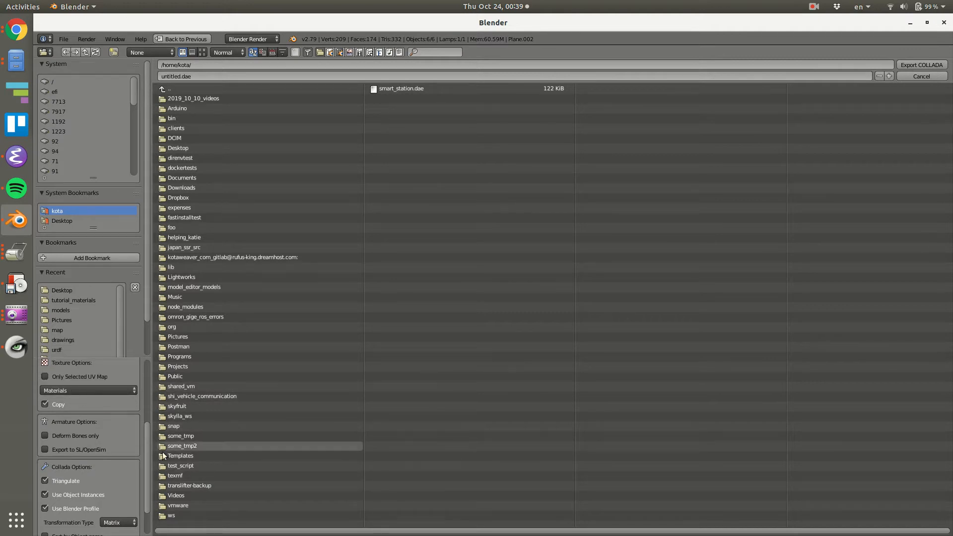
{"action": "scroll", "coordinate": [131, 378], "scroll_direction": "up", "scroll_amount": 5}
{"action": "key", "text": "Escape"}
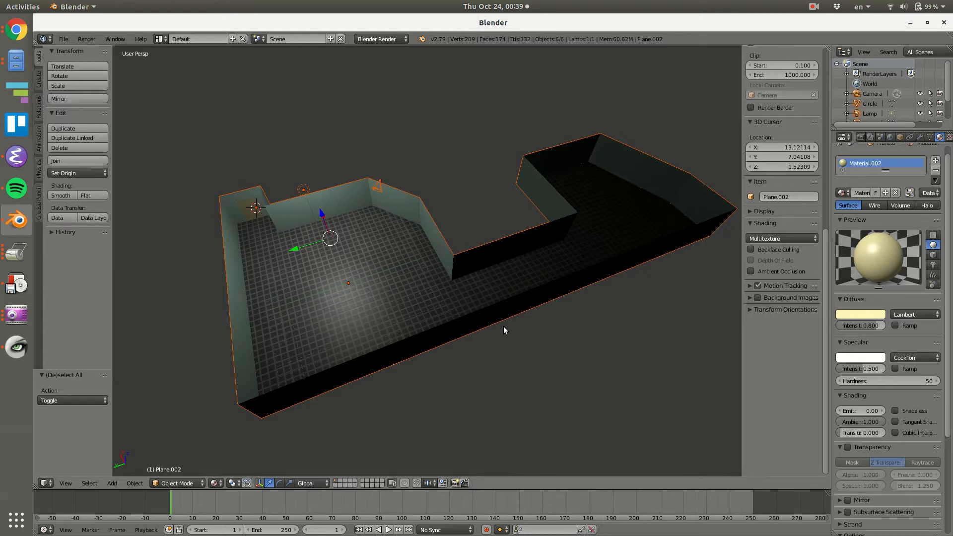
Close MeshLab and return to the Blender scene.
{"action": "key", "text": "alt+Tab"}
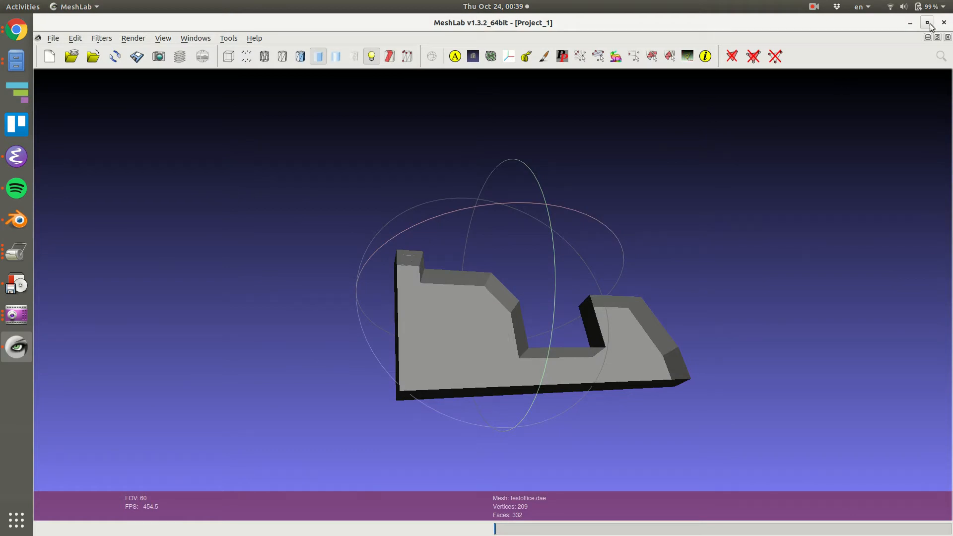
{"action": "key", "text": "alt+Tab"}
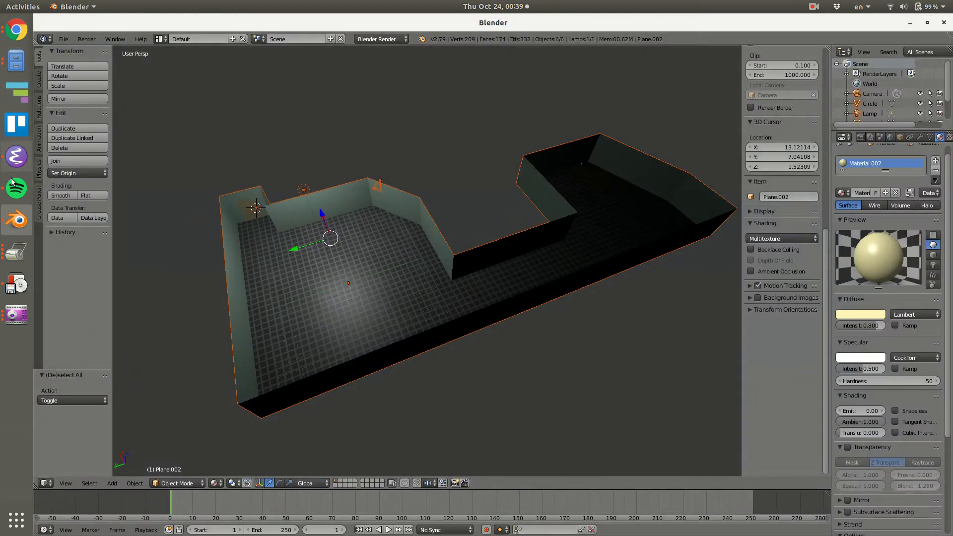
Switch to Emacs, open a new terminal buffer, and change to the ~/Desktop directory.
{"action": "left_click", "coordinate": [29, 168]}
{"action": "left_click", "coordinate": [592, 240]}
{"action": "key", "text": "ctrl+x"}
{"action": "key", "text": "0"}
{"action": "key", "text": "ctrl+c"}
{"action": "key", "text": "t"}
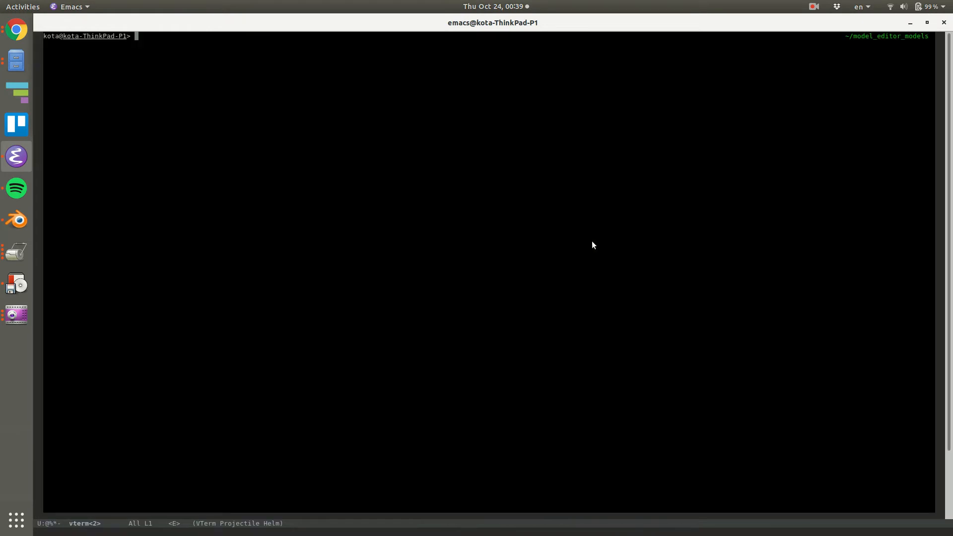
{"action": "type", "text": "~/Desktop"}
{"action": "key", "text": "Return"}
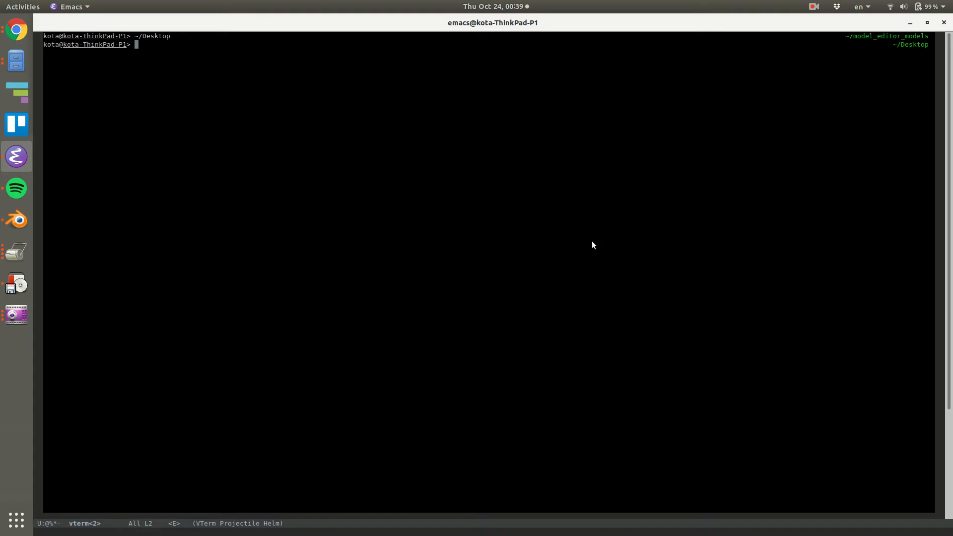
Enter the Docker environment with rosdocker and launch Gazebo from it using the gazebo command.
{"action": "type", "text": "gazebo"}
{"action": "key", "text": "Return"}
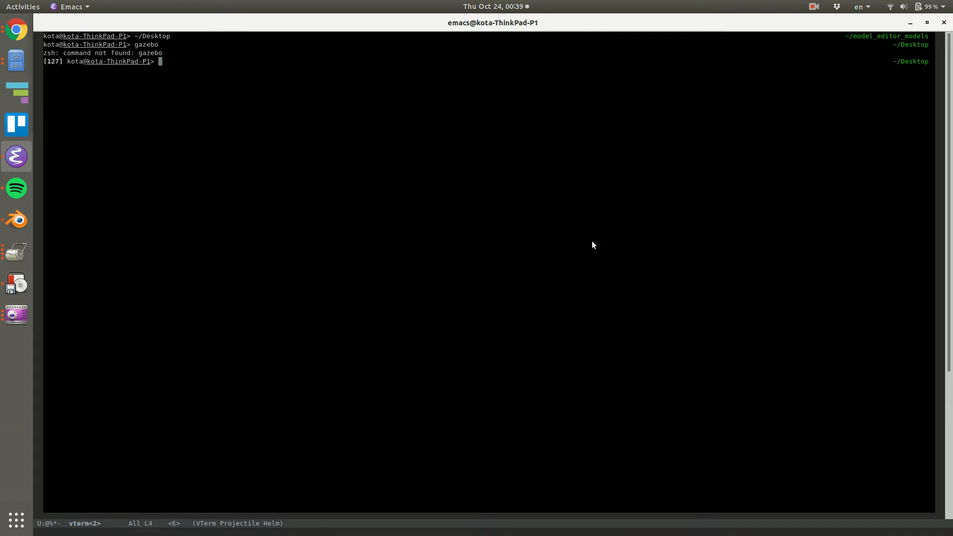
{"action": "type", "text": "rosdocker"}
{"action": "key", "text": "Return"}
{"action": "type", "text": "gazebo"}
{"action": "key", "text": "Return"}
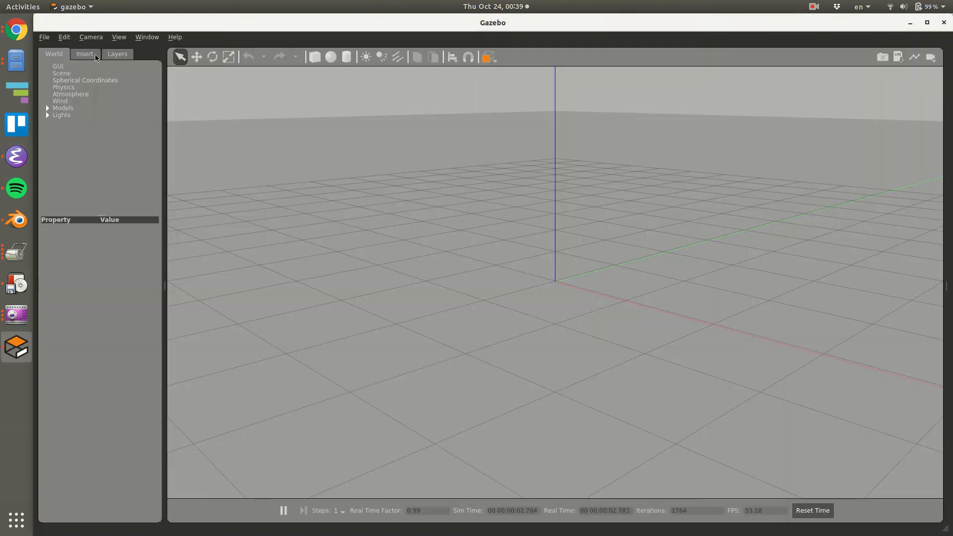
{"action": "left_click", "coordinate": [93, 54]}
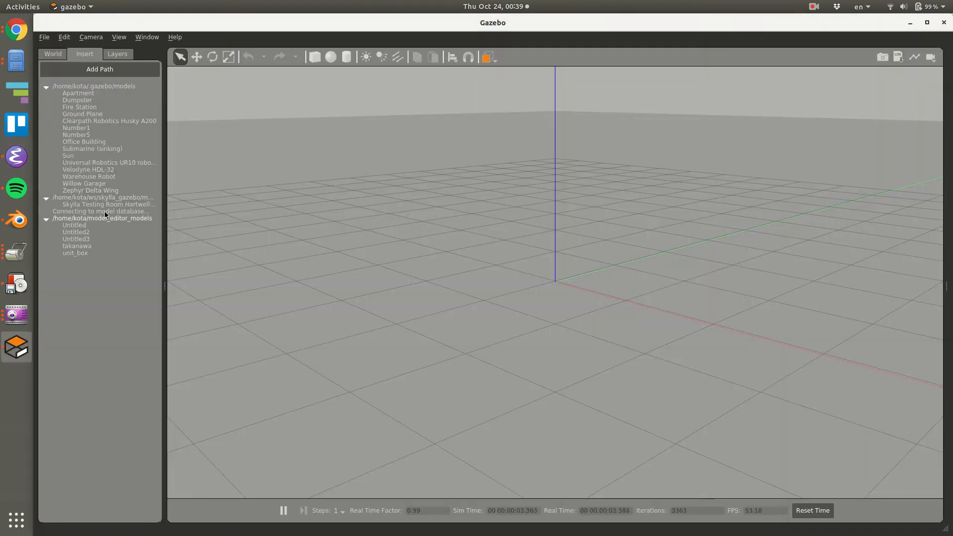
{"action": "left_click", "coordinate": [106, 70]}
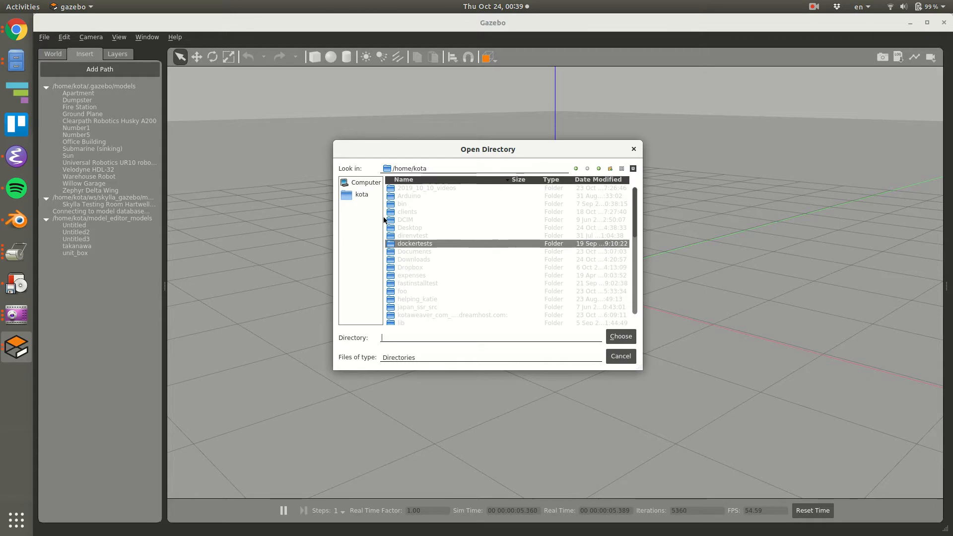
{"action": "left_click", "coordinate": [621, 356]}
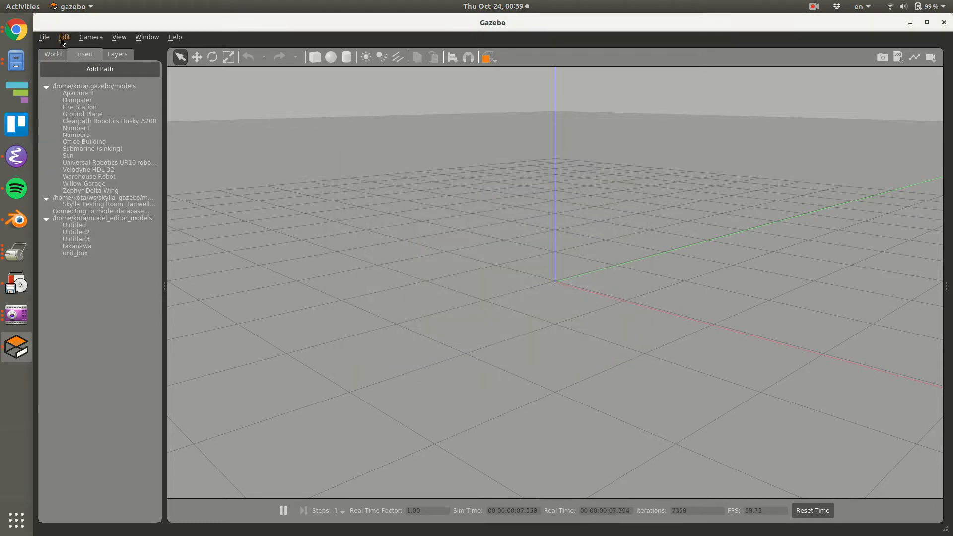
Enter Gazebo's Model Editor and bring up the link import dialog for a custom shape.
{"action": "left_click", "coordinate": [64, 37]}
{"action": "mouse_move", "coordinate": [43, 38]}
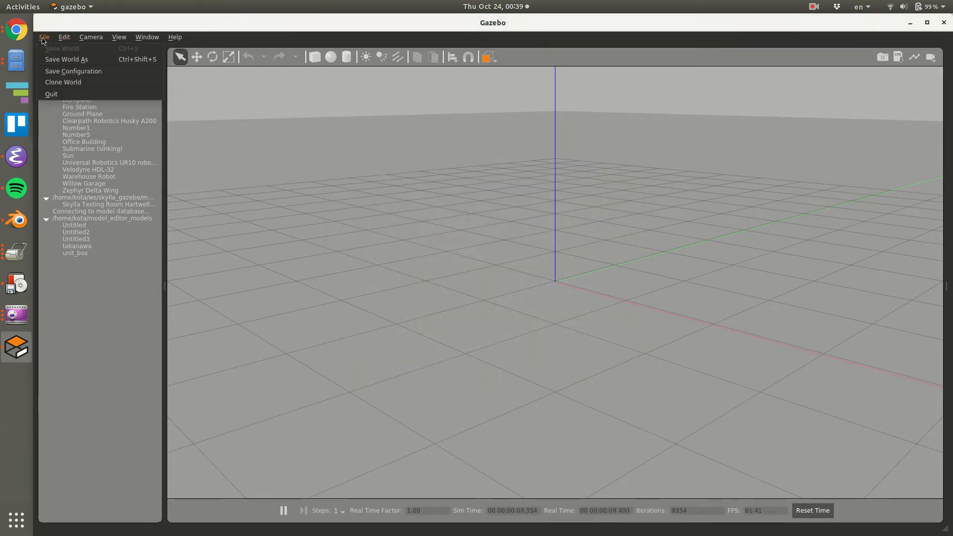
{"action": "left_click", "coordinate": [104, 127]}
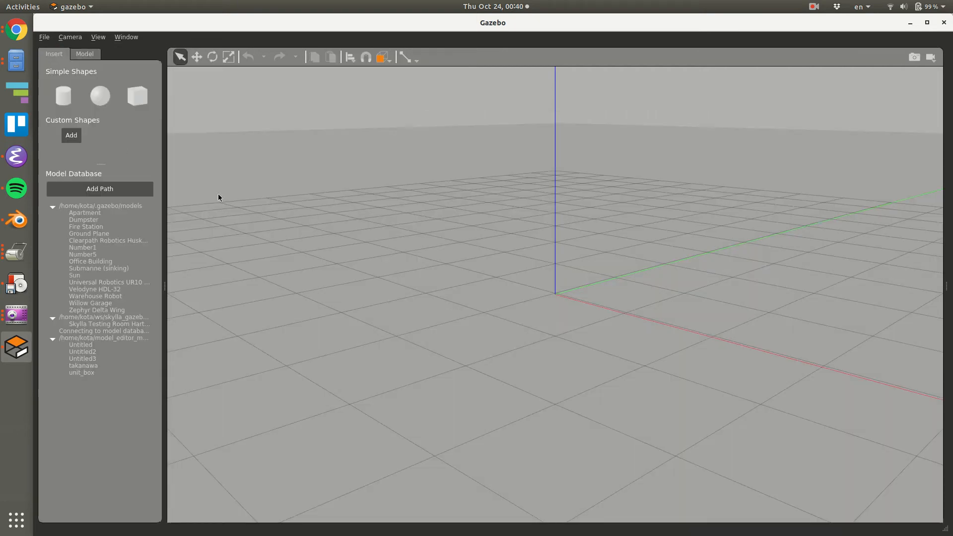
{"action": "left_click", "coordinate": [77, 138]}
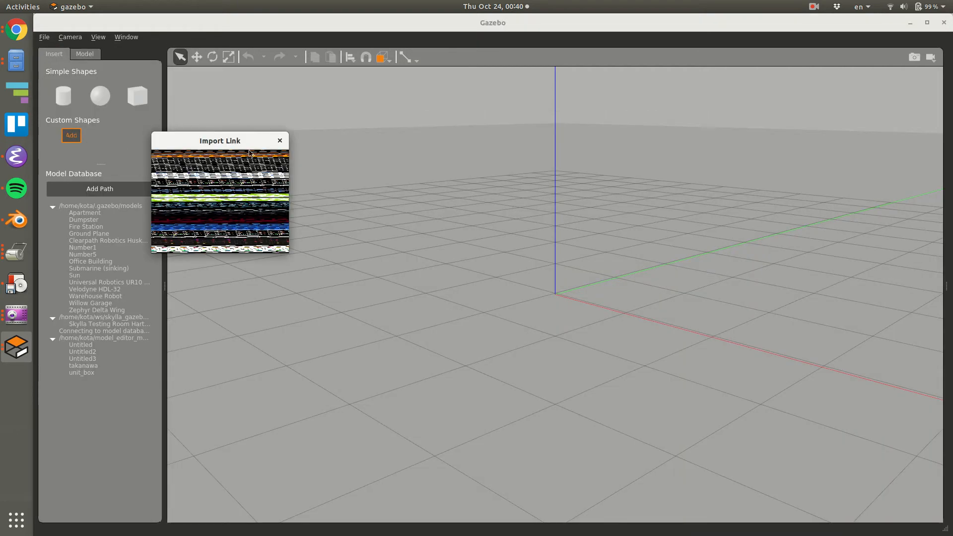
{"action": "left_click", "coordinate": [280, 141]}
{"action": "left_click", "coordinate": [73, 136]}
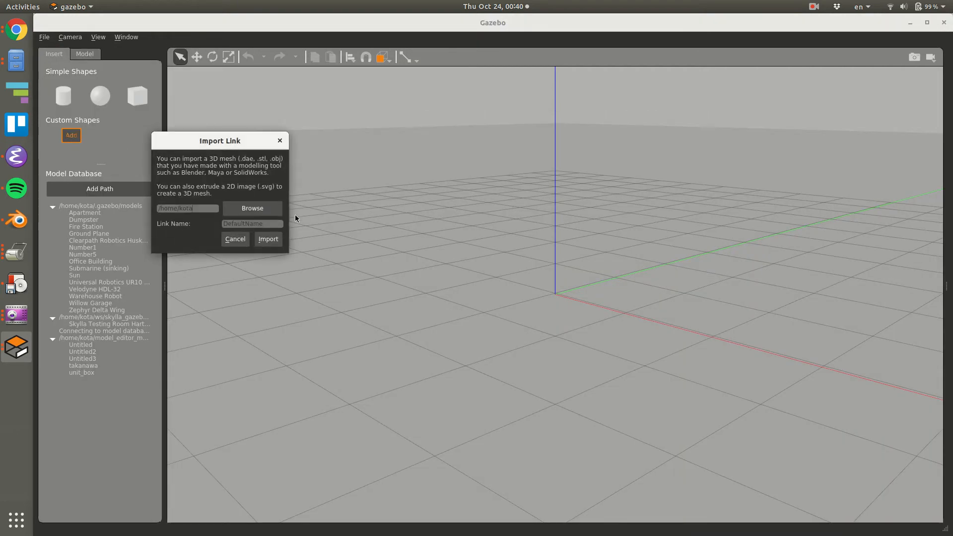
Import testoffice.dae from the Desktop as a custom mesh link and place it in the model editor scene.
{"action": "left_click", "coordinate": [263, 214]}
{"action": "key", "text": "d"}
{"action": "key", "text": "Return"}
{"action": "scroll", "coordinate": [184, 169], "scroll_direction": "down", "scroll_amount": 5}
{"action": "double_click", "coordinate": [233, 232]}
{"action": "double_click", "coordinate": [249, 228]}
{"action": "type", "text": "Tes"}
{"action": "left_click", "coordinate": [268, 239]}
{"action": "left_click", "coordinate": [503, 248]}
Examine the imported room mesh in the Model Editor from several angles.
{"action": "scroll", "coordinate": [594, 282], "scroll_direction": "down", "scroll_amount": 6}
{"action": "scroll", "coordinate": [573, 274], "scroll_direction": "down", "scroll_amount": 7}
{"action": "middle_click_drag", "start_coordinate": [589, 276], "coordinate": [452, 348]}
{"action": "scroll", "coordinate": [542, 228], "scroll_direction": "up", "scroll_amount": 8}
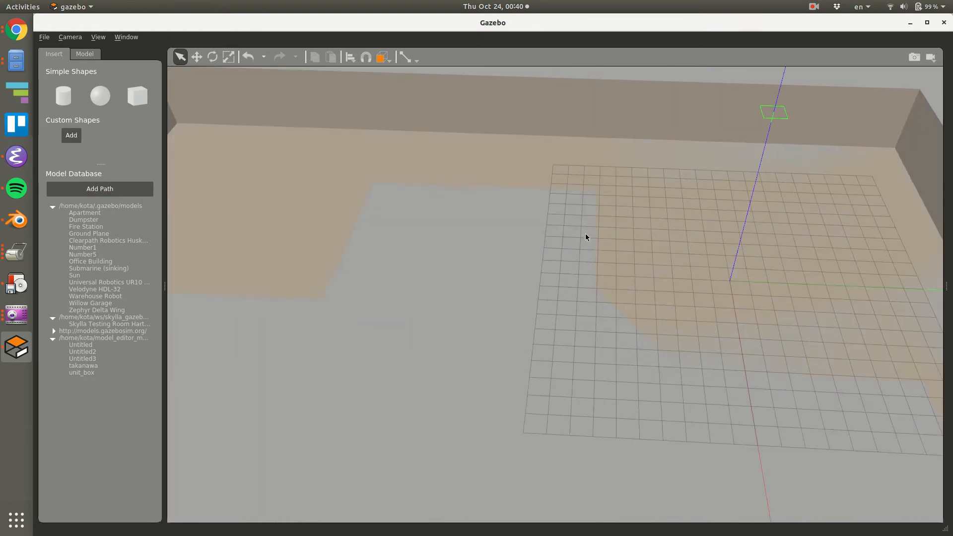
{"action": "middle_click_drag", "start_coordinate": [557, 253], "coordinate": [541, 241]}
{"action": "scroll", "coordinate": [608, 247], "scroll_direction": "down", "scroll_amount": 6}
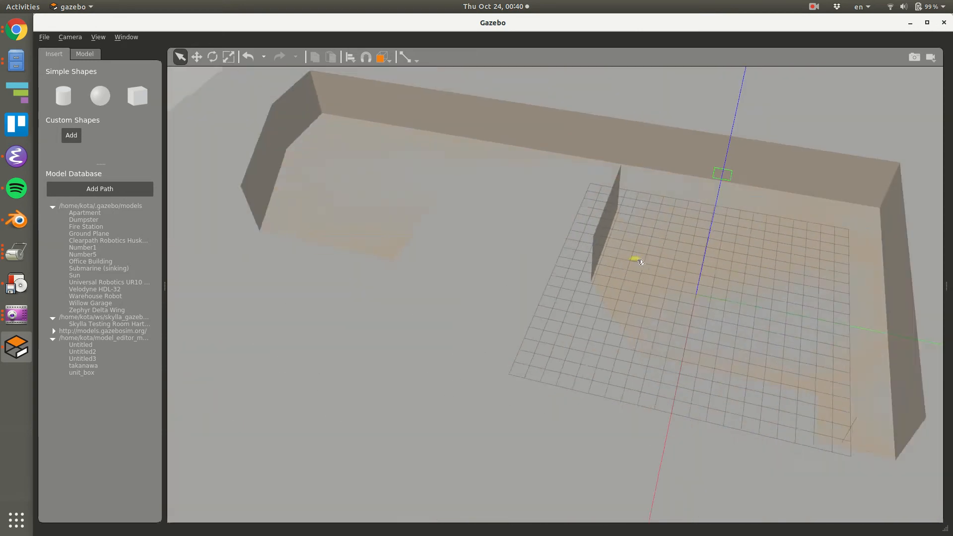
{"action": "mouse_move", "coordinate": [672, 282]}
{"action": "middle_mouse_down"}
{"action": "mouse_move", "coordinate": [654, 238]}
{"action": "mouse_move", "coordinate": [667, 281]}
{"action": "middle_mouse_up"}
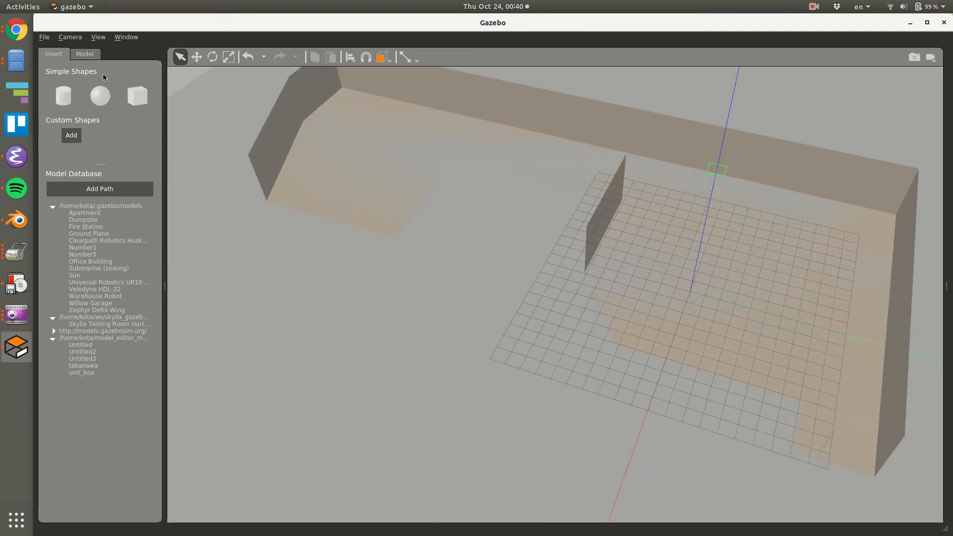
Name the room model TestOffice_1 and save it in the model_editor_models folder.
{"action": "left_click", "coordinate": [828, 239]}
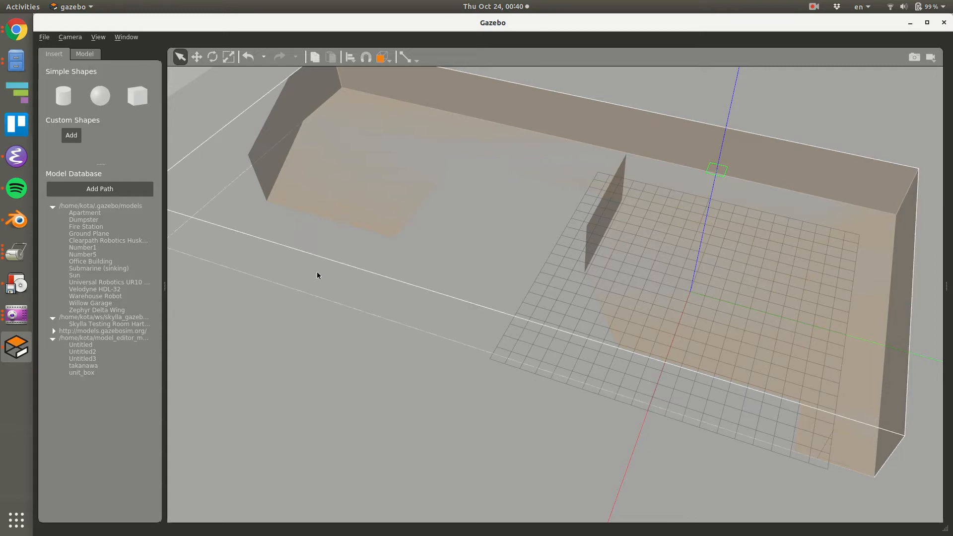
{"action": "left_click", "coordinate": [84, 55]}
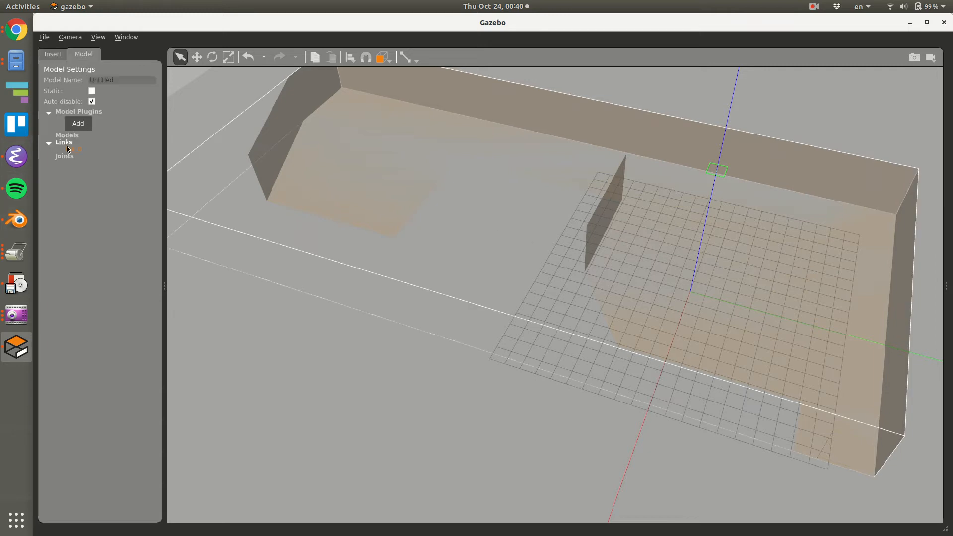
{"action": "double_click", "coordinate": [110, 82]}
{"action": "key", "text": "ctrl+s"}
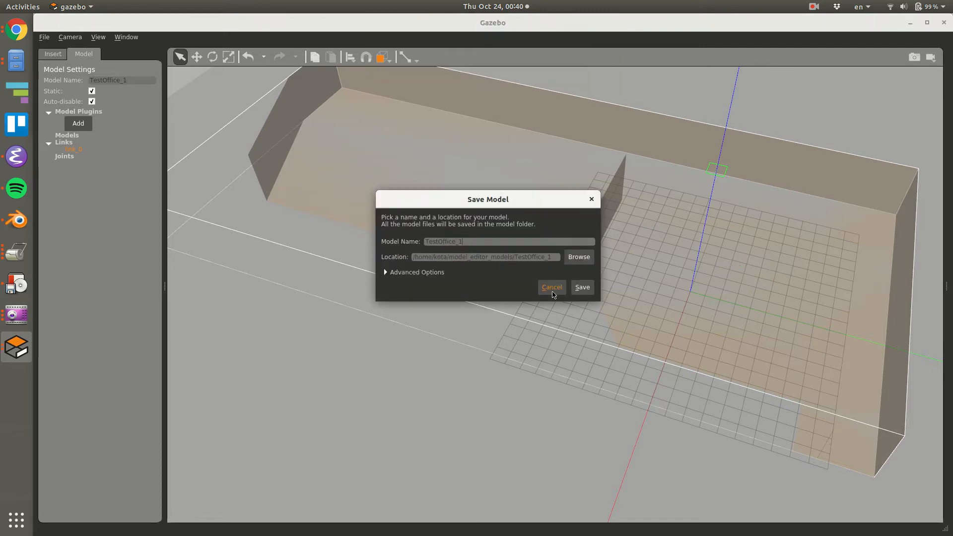
{"action": "left_click", "coordinate": [580, 286]}
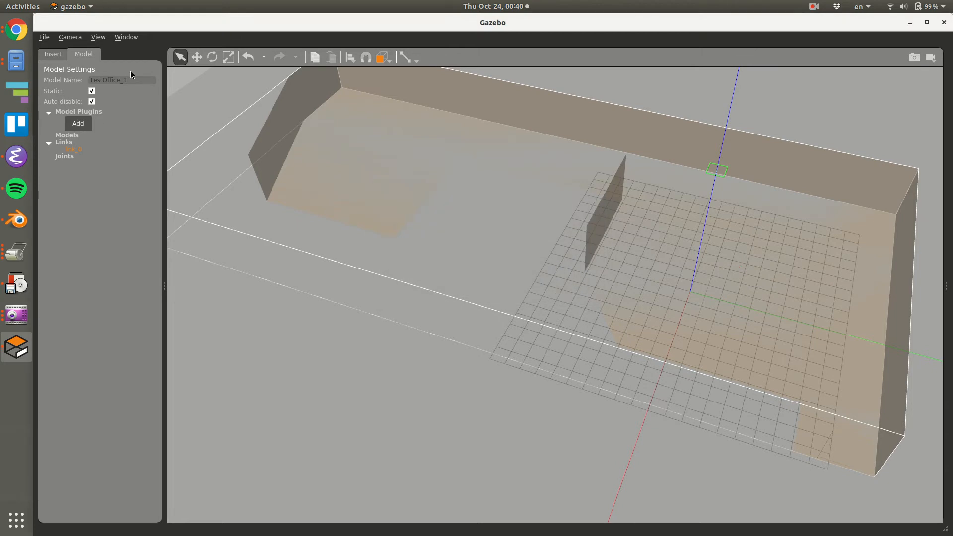
Check the model database list and exit the Model Editor back to the simulation world.
{"action": "left_click", "coordinate": [53, 54]}
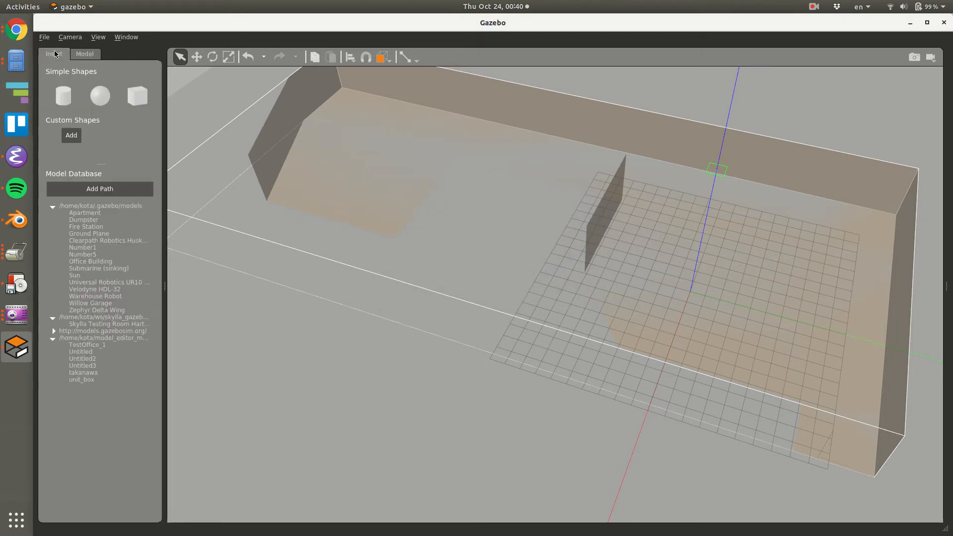
{"action": "left_click", "coordinate": [44, 37]}
{"action": "left_click", "coordinate": [74, 81]}
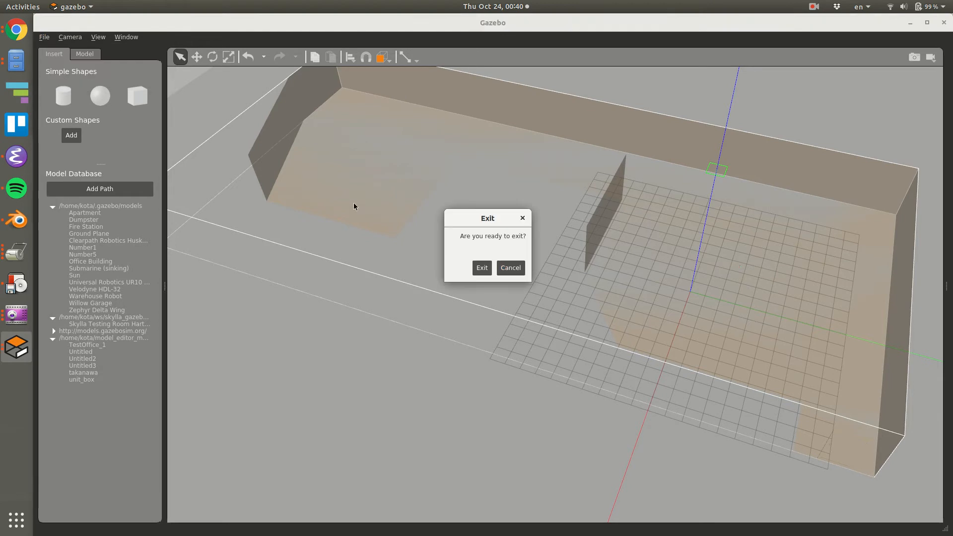
{"action": "left_click", "coordinate": [481, 267]}
Inspect the TestOffice_1 room in the world view and close Gazebo.
{"action": "scroll", "coordinate": [671, 289], "scroll_direction": "up", "scroll_amount": 3}
{"action": "mouse_move", "coordinate": [670, 289]}
{"action": "middle_mouse_down"}
{"action": "mouse_move", "coordinate": [576, 225]}
{"action": "mouse_move", "coordinate": [534, 236]}
{"action": "mouse_move", "coordinate": [606, 298]}
{"action": "mouse_move", "coordinate": [694, 283]}
{"action": "mouse_move", "coordinate": [685, 286]}
{"action": "middle_mouse_up"}
{"action": "left_click", "coordinate": [418, 325]}
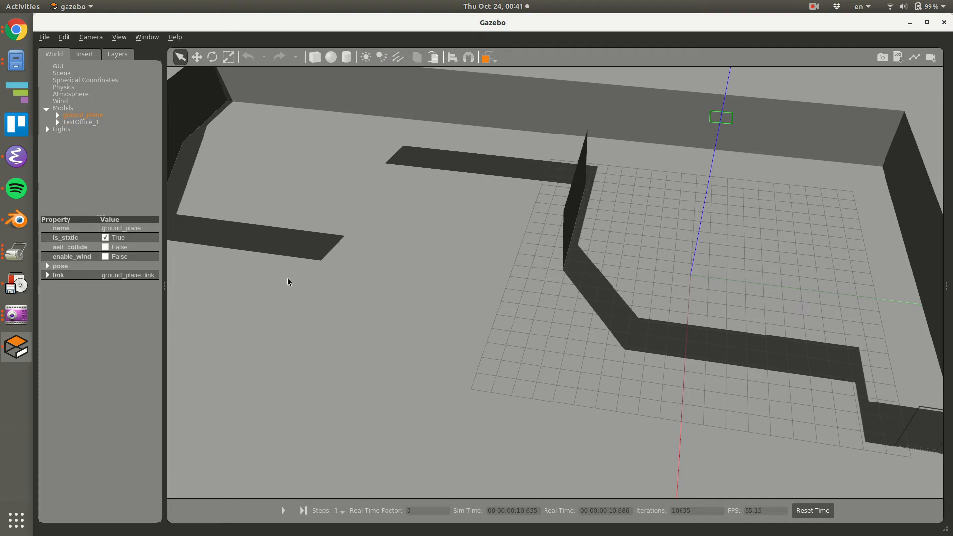
{"action": "left_click", "coordinate": [439, 346]}
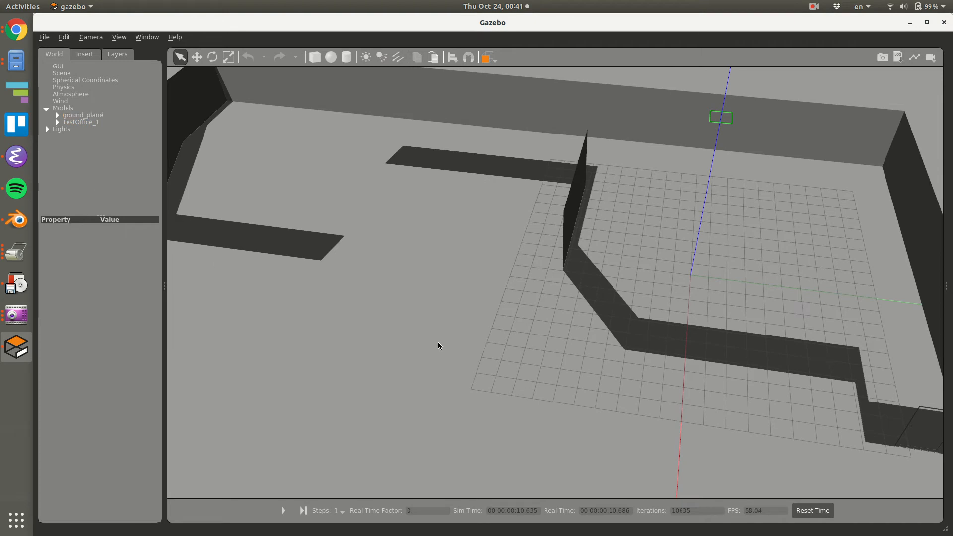
{"action": "left_click", "coordinate": [943, 23]}
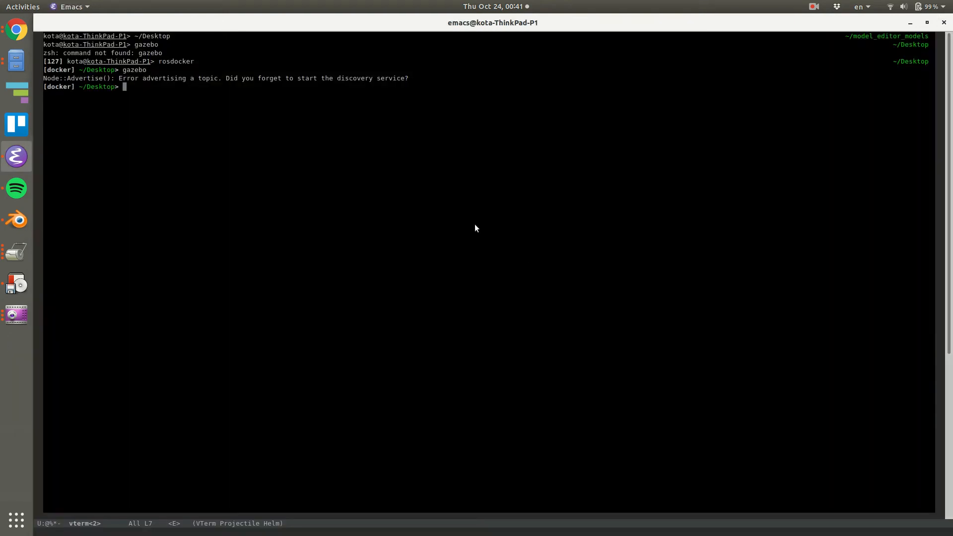
Open model.sdf from the model_editor_models/TestOffice_1 folder in Emacs.
{"action": "key", "text": "ctrl+x"}
{"action": "key", "text": "ctrl+f"}
{"action": "key", "text": "ctrl+g"}
{"action": "key", "text": "ctrl+x"}
{"action": "key", "text": "ctrl+f"}
{"action": "key", "text": "Down"}
{"action": "key", "text": "Down"}
{"action": "key", "text": "Down"}
{"action": "key", "text": "Down"}
{"action": "key", "text": "Down"}
{"action": "key", "text": "Down"}
{"action": "key", "text": "Up"}
{"action": "key", "text": "Up"}
{"action": "key", "text": "Up"}
{"action": "key", "text": "Up"}
{"action": "key", "text": "ctrl+j"}
{"action": "key", "text": "Down"}
{"action": "key", "text": "Down"}
{"action": "key", "text": "Up"}
{"action": "key", "text": "Down"}
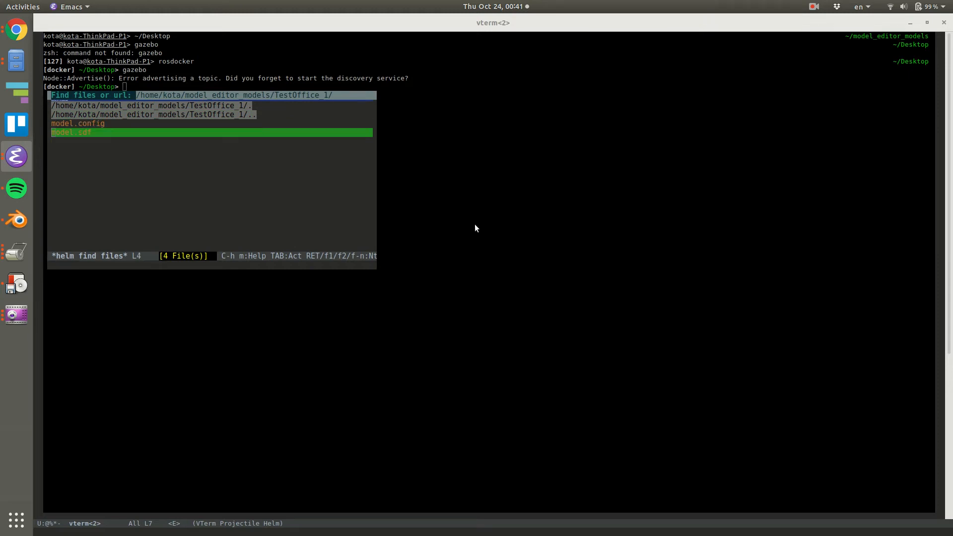
{"action": "key", "text": "Return"}
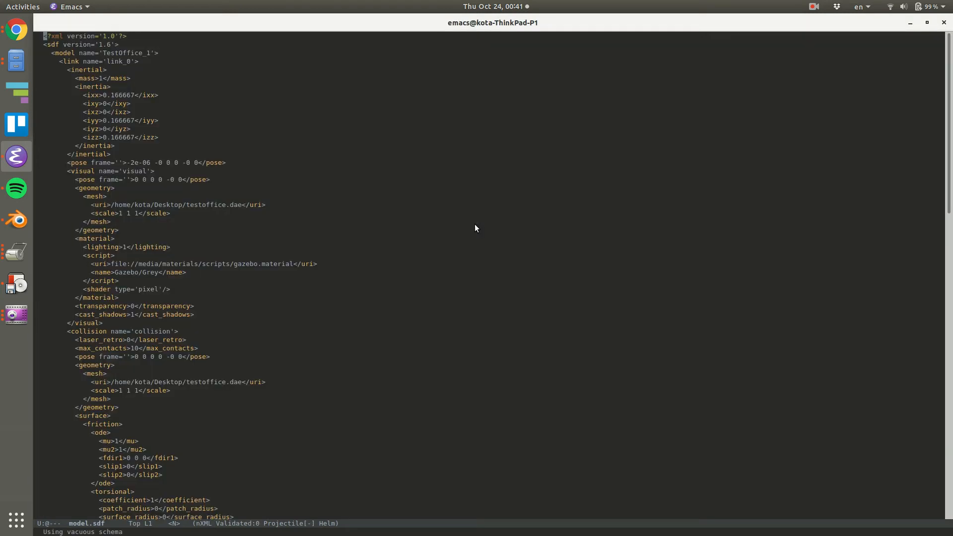
Delete the whole material block with the Gazebo/Grey script from the visual element of model.sdf.
{"action": "left_click", "coordinate": [395, 244]}
{"action": "left_click", "coordinate": [441, 272]}
{"action": "key", "text": "slash"}
{"action": "key", "text": "Escape"}
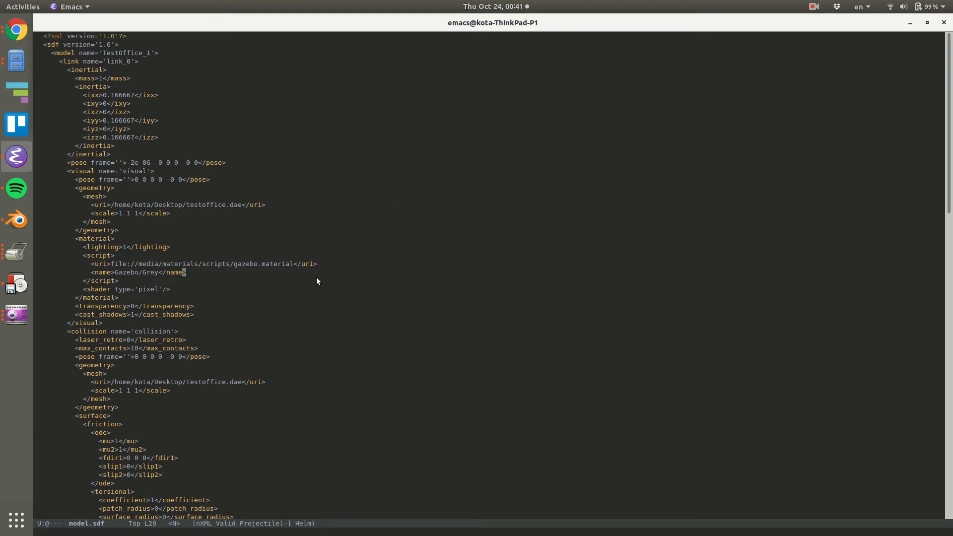
{"action": "left_click_drag", "start_coordinate": [112, 274], "coordinate": [165, 273]}
{"action": "left_click", "coordinate": [58, 240]}
{"action": "key", "text": "v"}
{"action": "key", "text": "j"}
{"action": "key", "text": "j"}
{"action": "key", "text": "j"}
{"action": "key", "text": "j"}
{"action": "key", "text": "j"}
{"action": "key", "text": "j"}
{"action": "key", "text": "j"}
{"action": "key", "text": "shift+v"}
{"action": "key", "text": "d"}
Search model.sdf for "max" and save the edited file.
{"action": "key", "text": "slash"}
{"action": "type", "text": "max"}
{"action": "key", "text": "Return"}
{"action": "type", "text": ":w"}
{"action": "key", "text": "Return"}
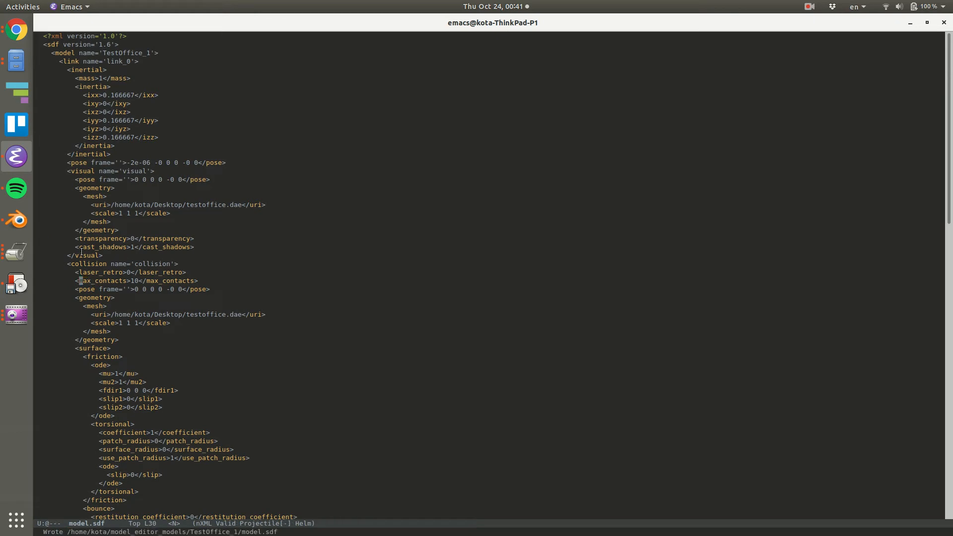
Return to the terminal buffer vterm<2> and relaunch Gazebo by repeating the last command.
{"action": "key", "text": "alt+Tab"}
{"action": "key", "text": "alt+Tab"}
{"action": "key", "text": "ctrl+x"}
{"action": "key", "text": "b"}
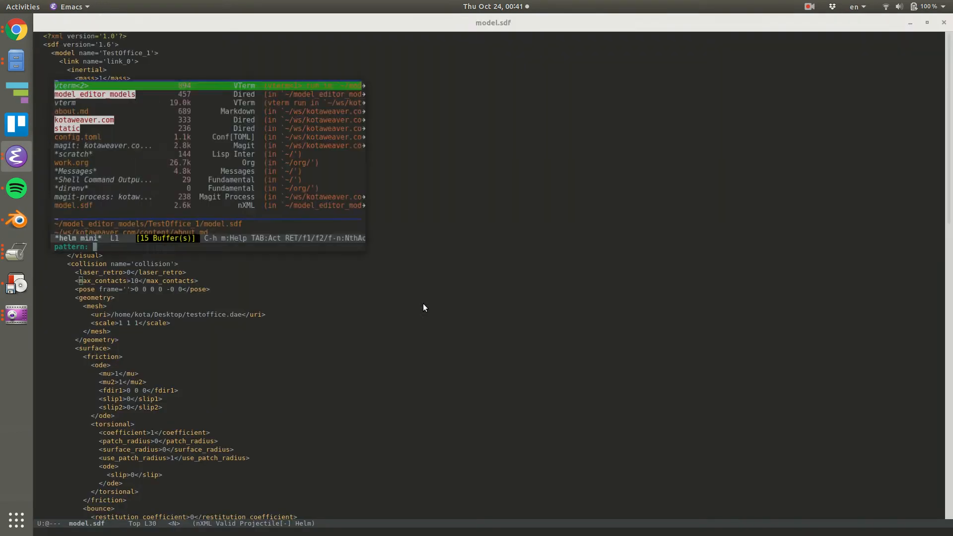
{"action": "key", "text": "Return"}
{"action": "key", "text": "Up"}
{"action": "key", "text": "Return"}
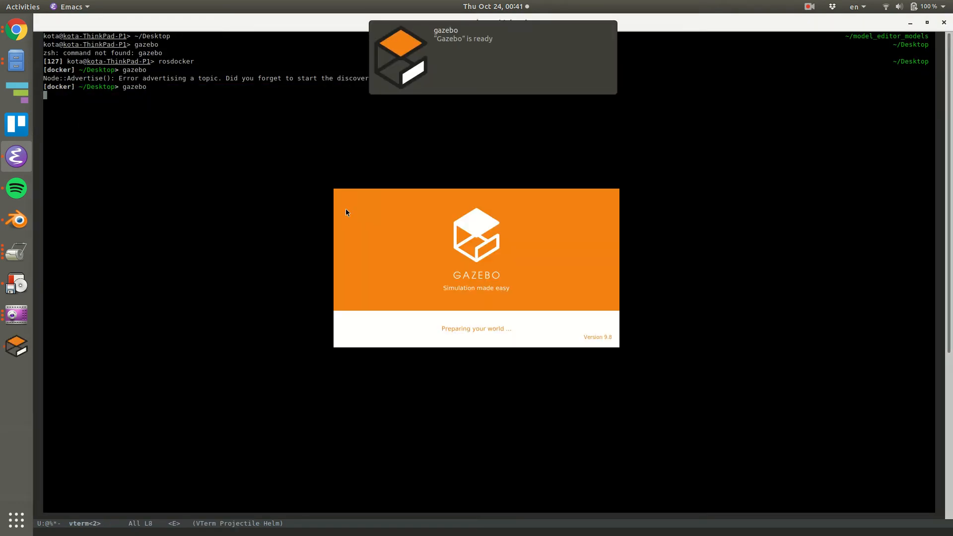
{"action": "left_click", "coordinate": [490, 78]}
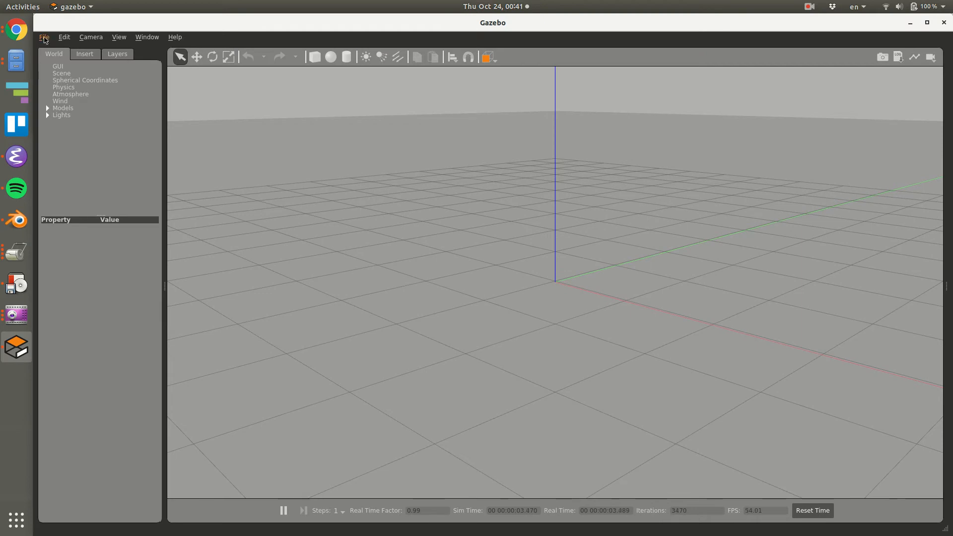
Insert the TestOffice_1 model from model_editor_models into the world.
{"action": "left_click", "coordinate": [88, 57]}
{"action": "left_click", "coordinate": [87, 226]}
{"action": "left_click", "coordinate": [659, 243]}
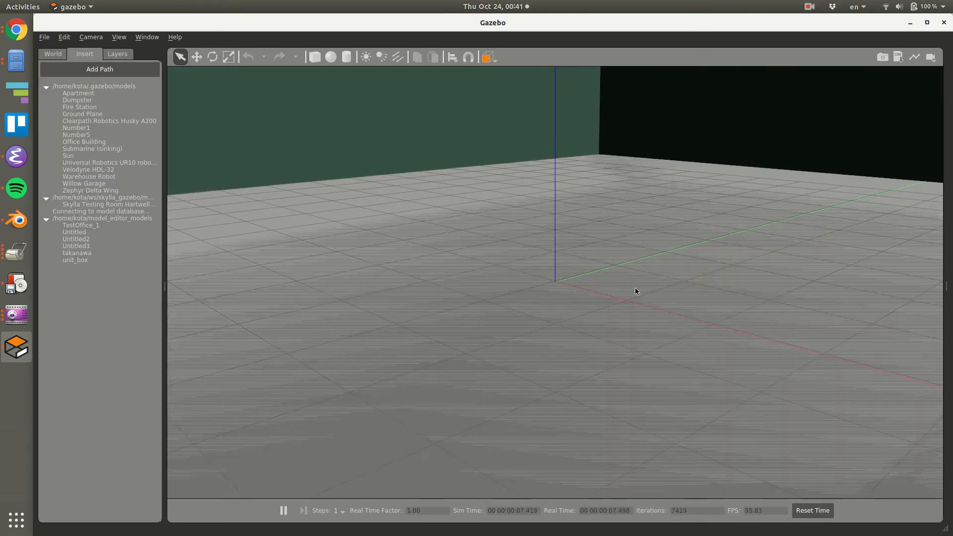
Examine the inserted room's wall colours, floor and door area from several angles.
{"action": "scroll", "coordinate": [626, 292], "scroll_direction": "down", "scroll_amount": 10}
{"action": "middle_click_drag", "start_coordinate": [618, 282], "coordinate": [227, 320]}
{"action": "middle_click_drag", "start_coordinate": [615, 245], "coordinate": [503, 276]}
{"action": "scroll", "coordinate": [498, 189], "scroll_direction": "up", "scroll_amount": 10}
{"action": "scroll", "coordinate": [536, 203], "scroll_direction": "up", "scroll_amount": 3}
{"action": "scroll", "coordinate": [549, 214], "scroll_direction": "down", "scroll_amount": 10}
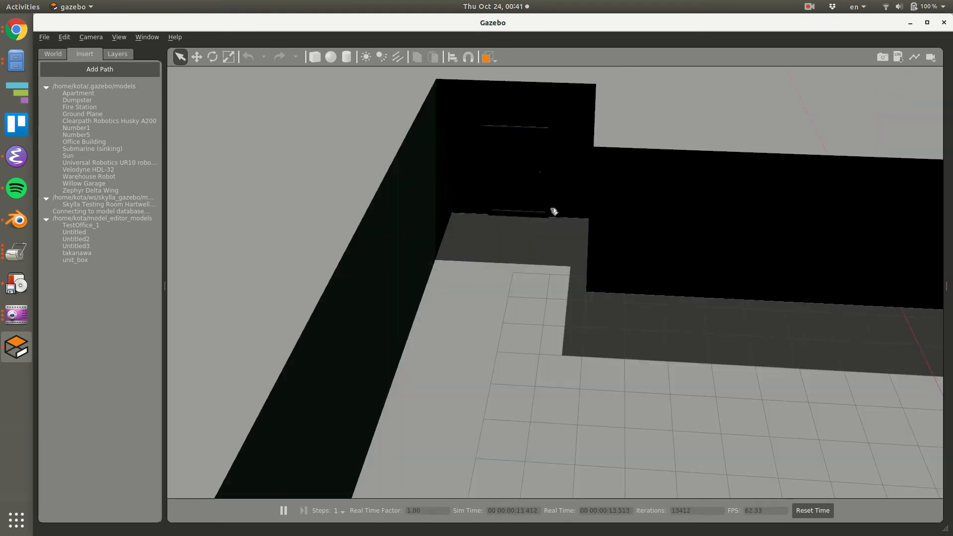
{"action": "right_click", "coordinate": [713, 217]}
{"action": "left_click", "coordinate": [715, 219]}
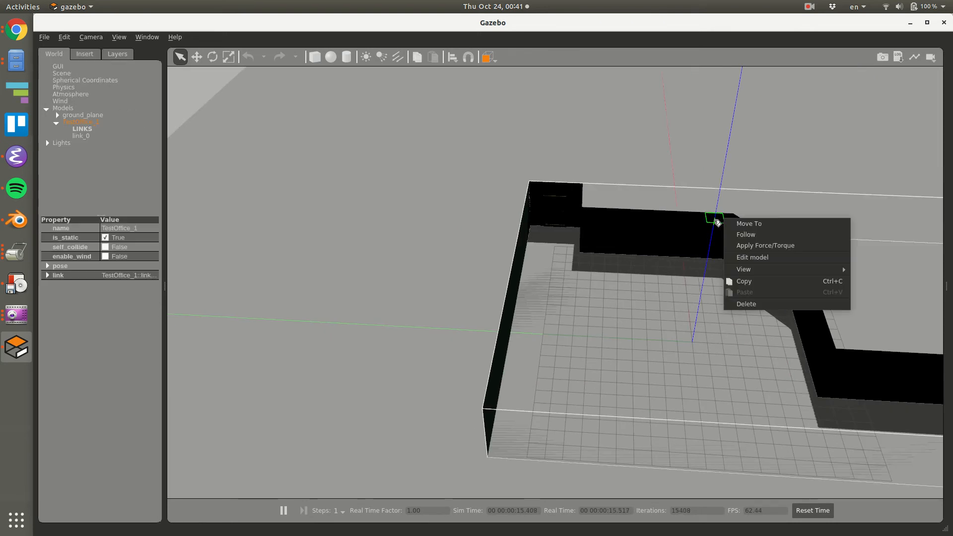
Add a point light inside the room near the door corner and inspect the lit walls and door.
{"action": "left_click", "coordinate": [366, 56]}
{"action": "left_click", "coordinate": [579, 274]}
{"action": "middle_click_drag", "start_coordinate": [568, 304], "coordinate": [607, 306]}
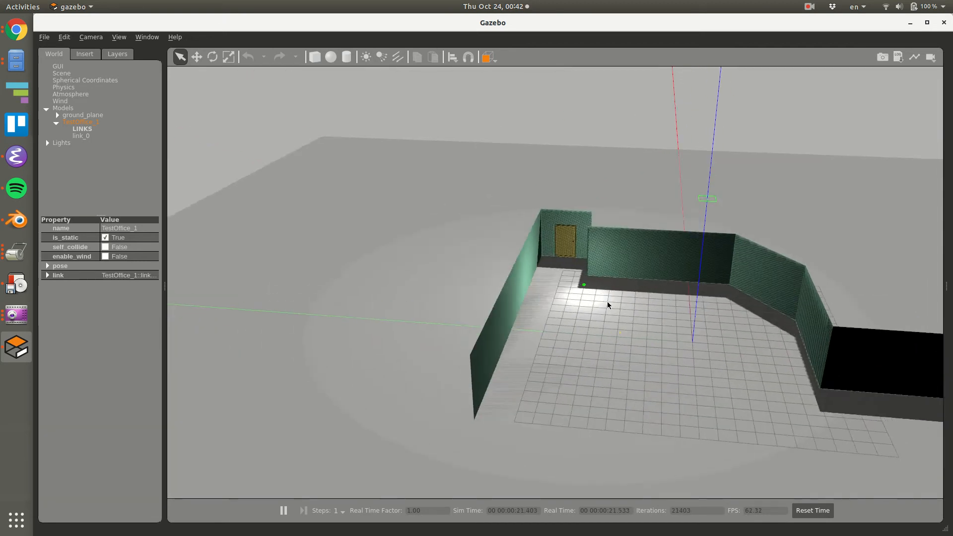
{"action": "scroll", "coordinate": [607, 307], "scroll_direction": "up", "scroll_amount": 5}
{"action": "scroll", "coordinate": [598, 264], "scroll_direction": "down", "scroll_amount": 2}
{"action": "scroll", "coordinate": [598, 263], "scroll_direction": "down", "scroll_amount": 10}
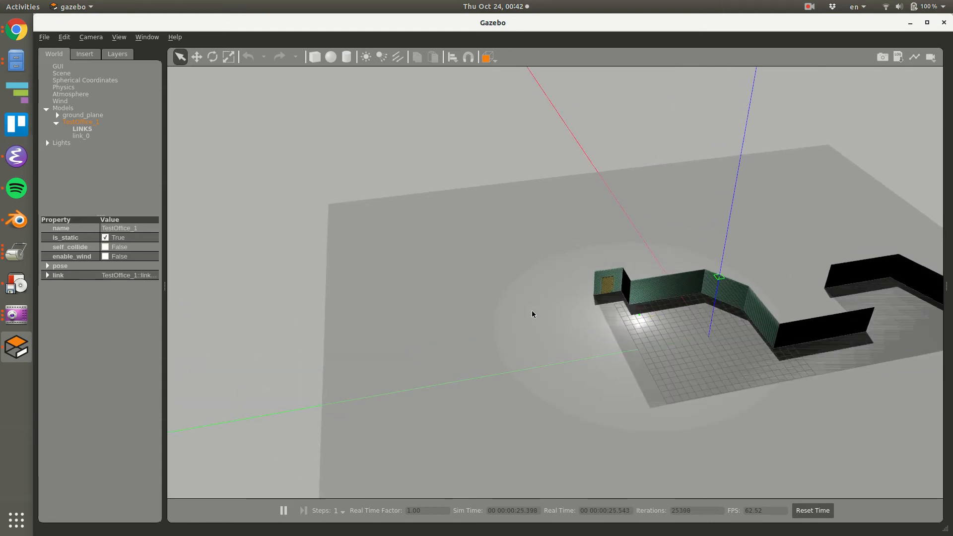
Delete the ground_plane model from the world and inspect the room's floor without it.
{"action": "left_click", "coordinate": [89, 115]}
{"action": "right_click", "coordinate": [96, 119]}
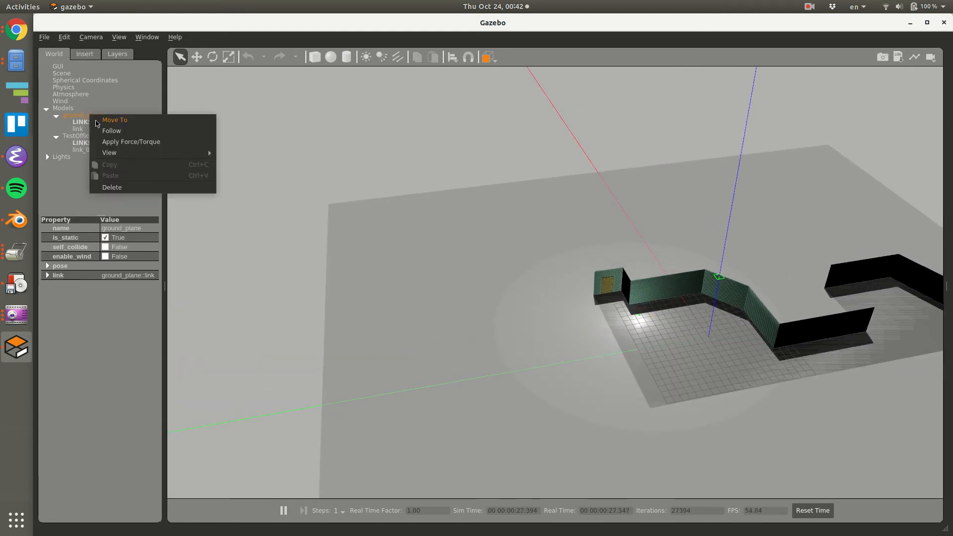
{"action": "left_click", "coordinate": [112, 187]}
{"action": "scroll", "coordinate": [769, 367], "scroll_direction": "up", "scroll_amount": 6}
{"action": "mouse_move", "coordinate": [673, 316]}
{"action": "middle_mouse_down"}
{"action": "mouse_move", "coordinate": [712, 383]}
{"action": "mouse_move", "coordinate": [786, 304]}
{"action": "mouse_move", "coordinate": [611, 338]}
{"action": "middle_mouse_up"}
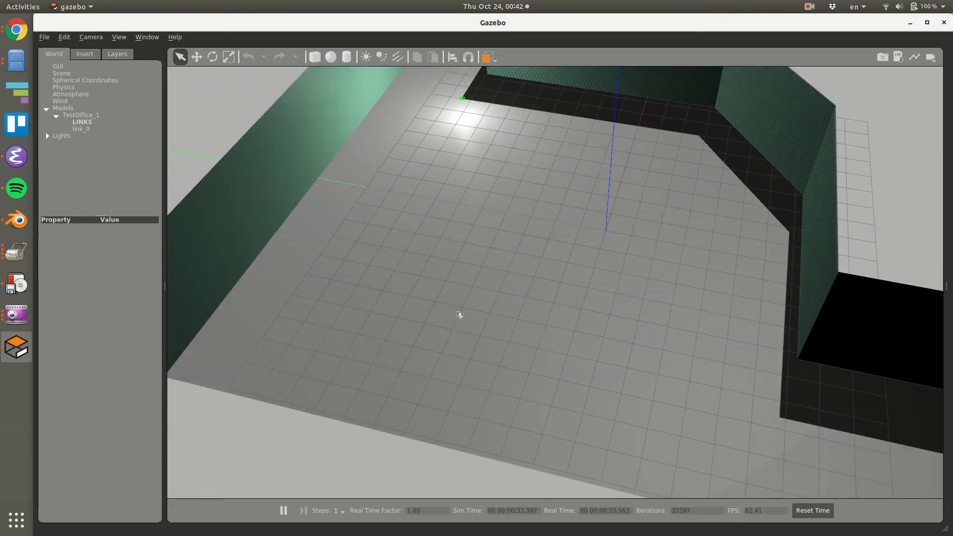
Switch to Blender, select the carpeted floor plane, and enter Edit Mode with all its faces selected.
{"action": "key", "text": "alt+Tab"}
{"action": "scroll", "coordinate": [385, 274], "scroll_direction": "up", "scroll_amount": 2}
{"action": "scroll", "coordinate": [385, 275], "scroll_direction": "down", "scroll_amount": 3}
{"action": "right_click", "coordinate": [397, 276]}
{"action": "scroll", "coordinate": [436, 306], "scroll_direction": "up", "scroll_amount": 4}
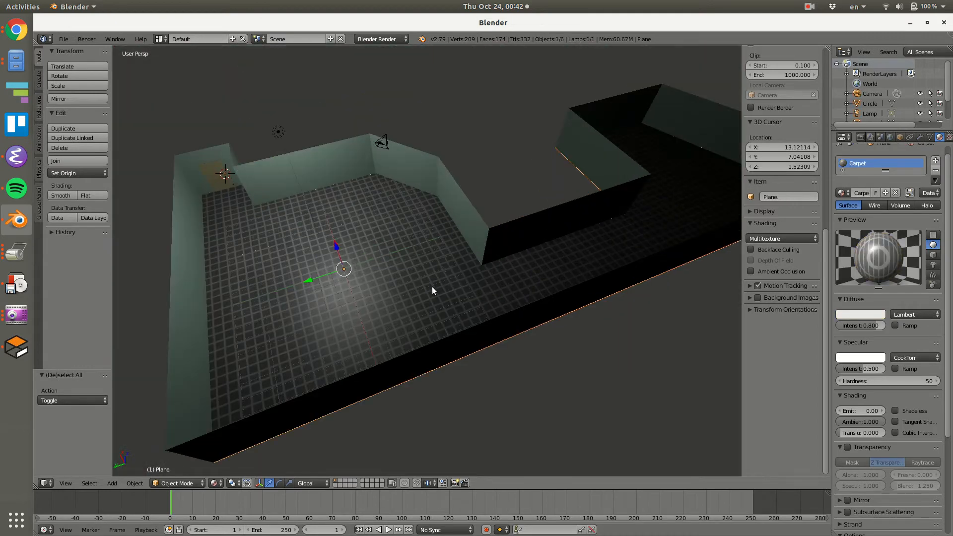
{"action": "key", "text": "Tab"}
{"action": "key", "text": "a"}
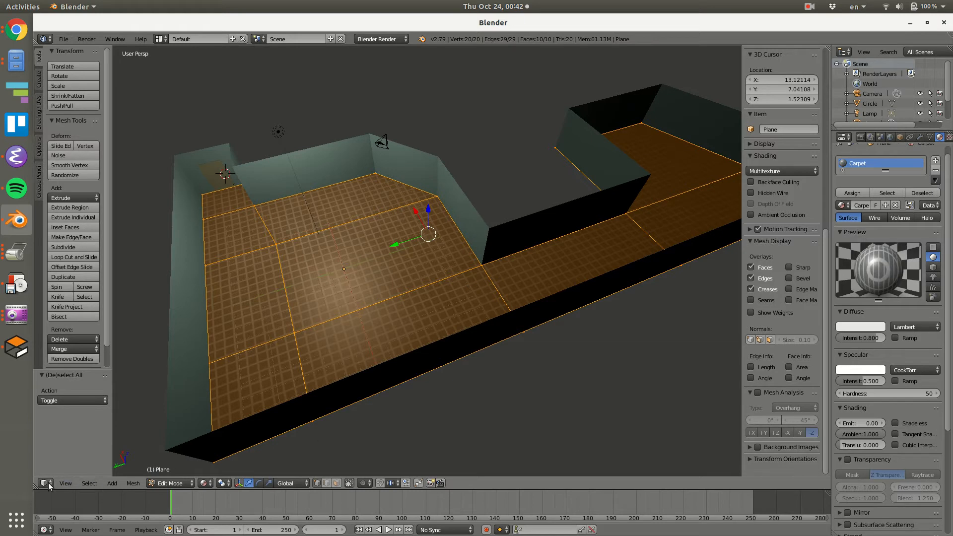
Split the 3D view vertically and change one half to the UV/Image Editor.
{"action": "left_click_drag", "start_coordinate": [38, 485], "coordinate": [429, 486]}
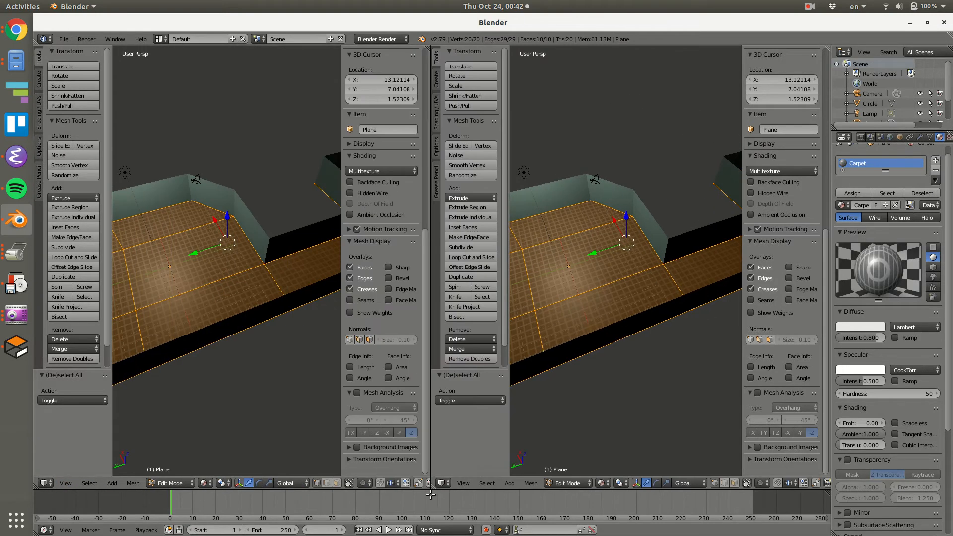
{"action": "left_click", "coordinate": [46, 482]}
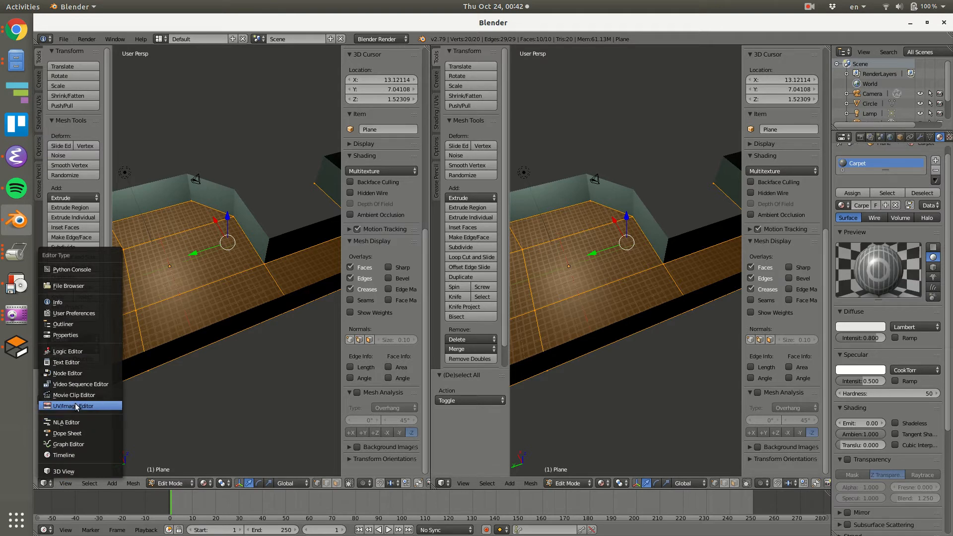
{"action": "left_click", "coordinate": [73, 404]}
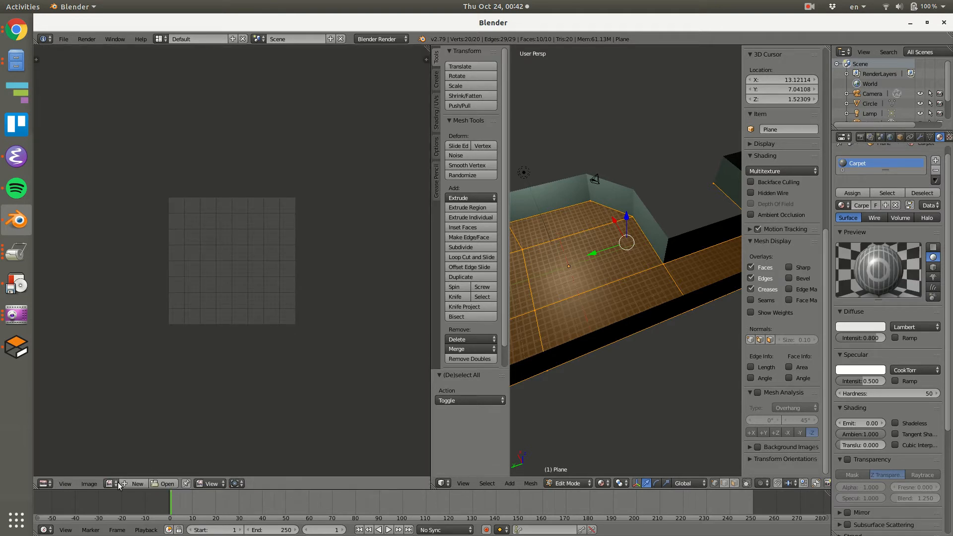
Create a blank image 2048 px wide and 1024 px high for the floor texture.
{"action": "left_click", "coordinate": [138, 483]}
{"action": "left_click", "coordinate": [197, 457]}
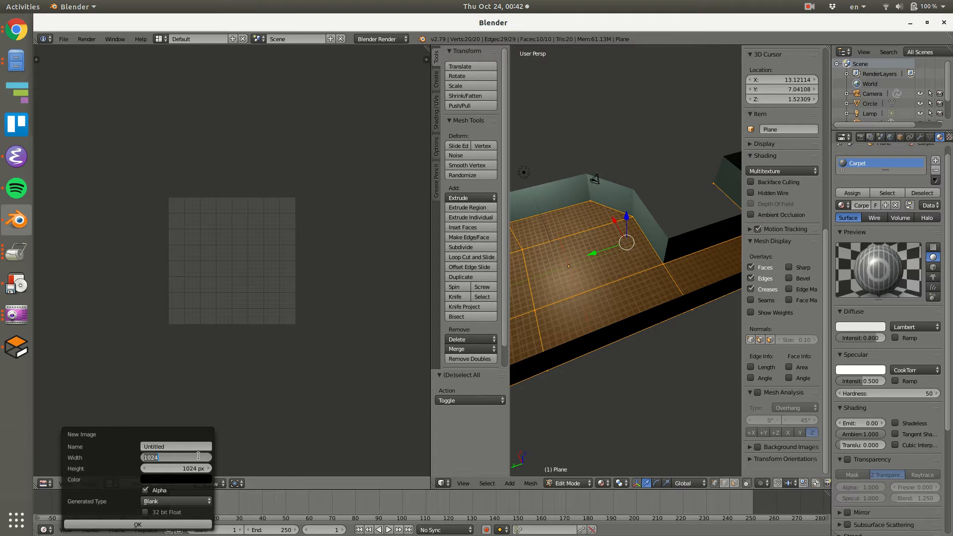
{"action": "type", "text": "2048"}
{"action": "key", "text": "Tab"}
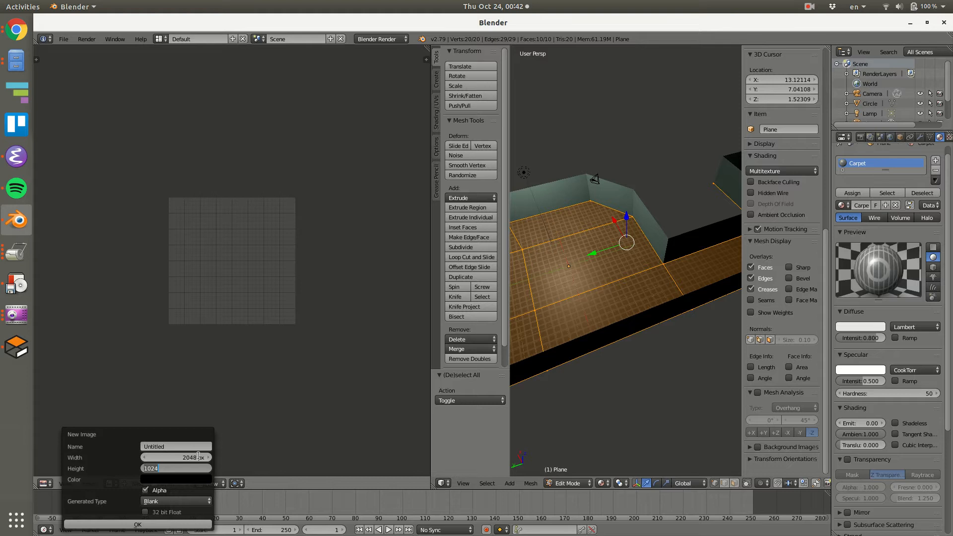
{"action": "key", "text": "Return"}
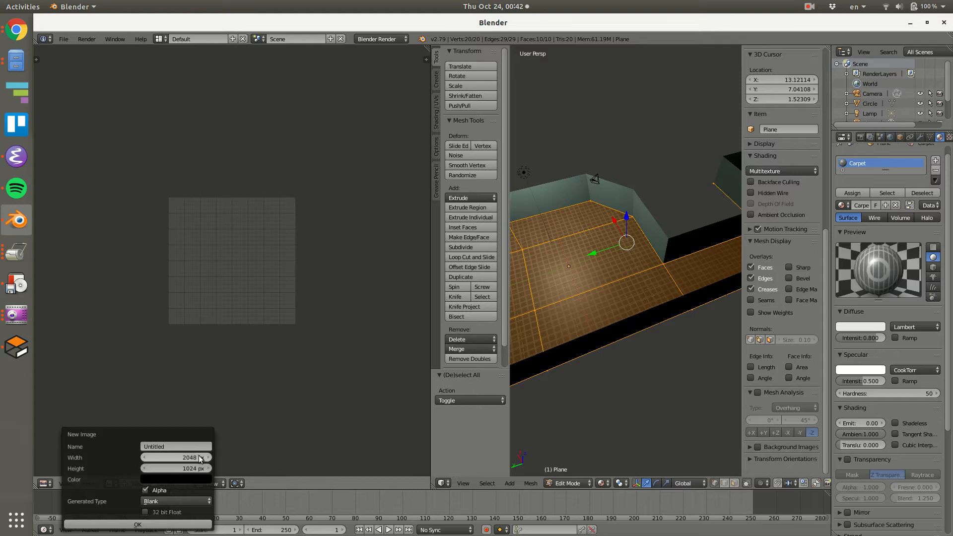
{"action": "left_click", "coordinate": [174, 524]}
{"action": "scroll", "coordinate": [276, 281], "scroll_direction": "down", "scroll_amount": 6}
{"action": "scroll", "coordinate": [306, 282], "scroll_direction": "up", "scroll_amount": 8}
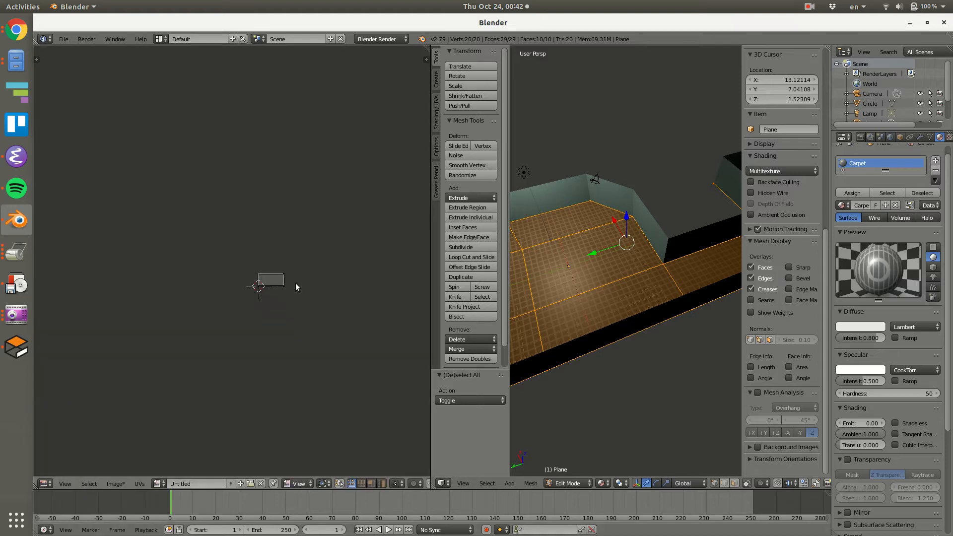
{"action": "middle_click_drag", "start_coordinate": [214, 297], "coordinate": [354, 297]}
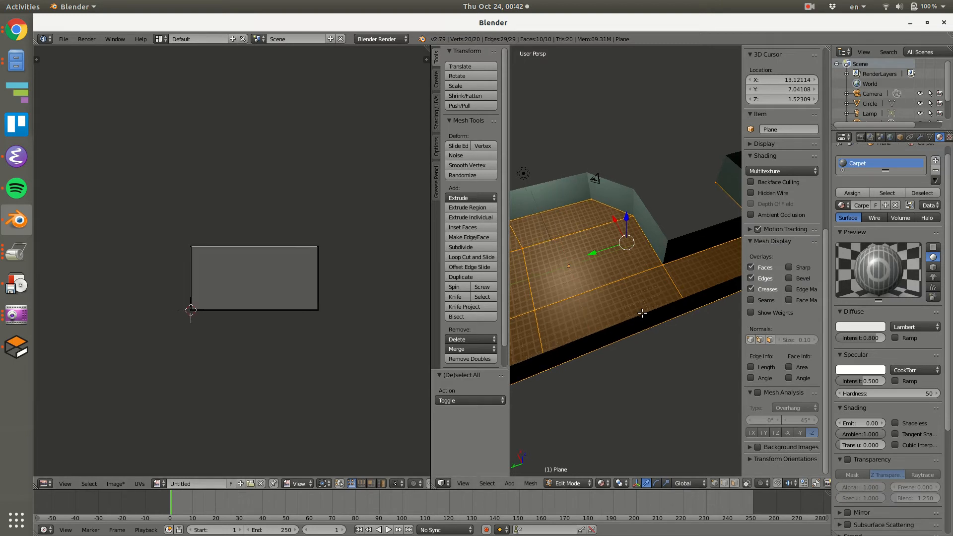
Unwrap the floor faces onto the wide image with Smart UV Project at its default settings and check the layout.
{"action": "middle_click_drag", "start_coordinate": [645, 309], "coordinate": [620, 339]}
{"action": "key", "text": "u"}
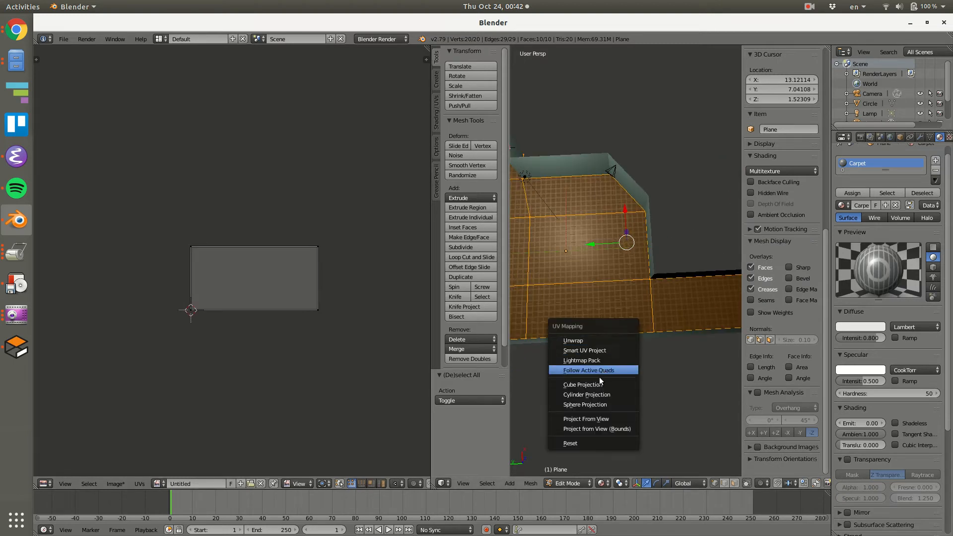
{"action": "left_click", "coordinate": [609, 349]}
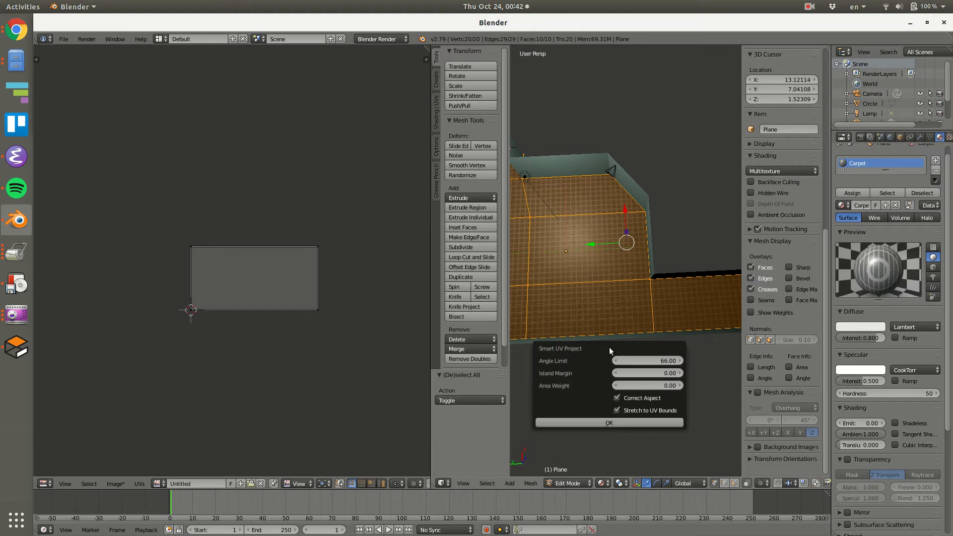
{"action": "left_click", "coordinate": [609, 422]}
{"action": "scroll", "coordinate": [268, 300], "scroll_direction": "down", "scroll_amount": 2}
{"action": "scroll", "coordinate": [266, 299], "scroll_direction": "up", "scroll_amount": 6}
{"action": "scroll", "coordinate": [268, 299], "scroll_direction": "down", "scroll_amount": 2}
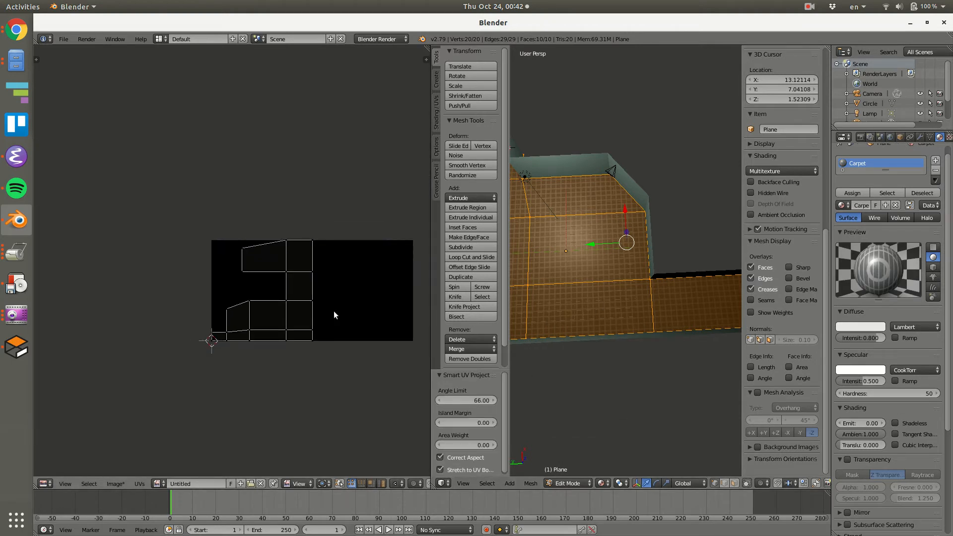
{"action": "scroll", "coordinate": [663, 330], "scroll_direction": "down", "scroll_amount": 5}
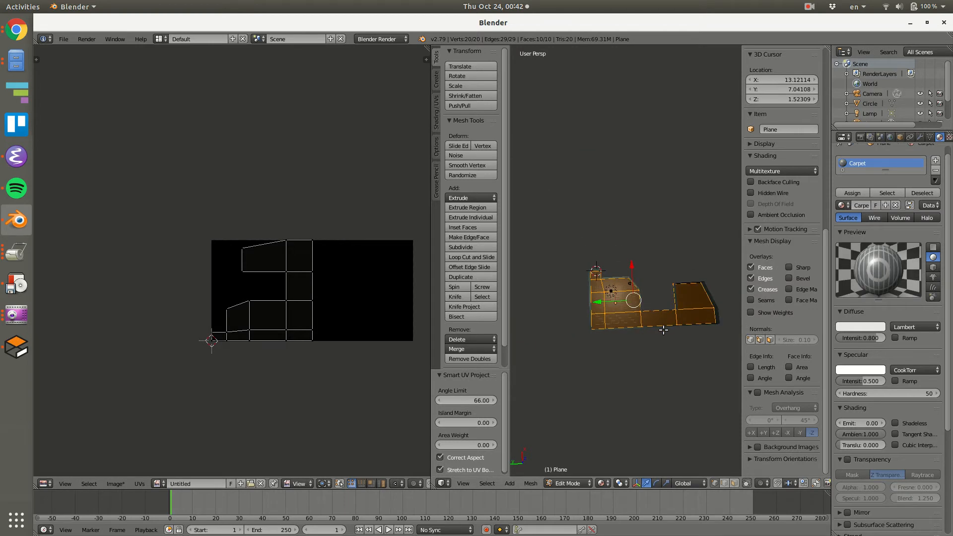
{"action": "middle_click_drag", "start_coordinate": [661, 325], "coordinate": [610, 333], "text": "shift"}
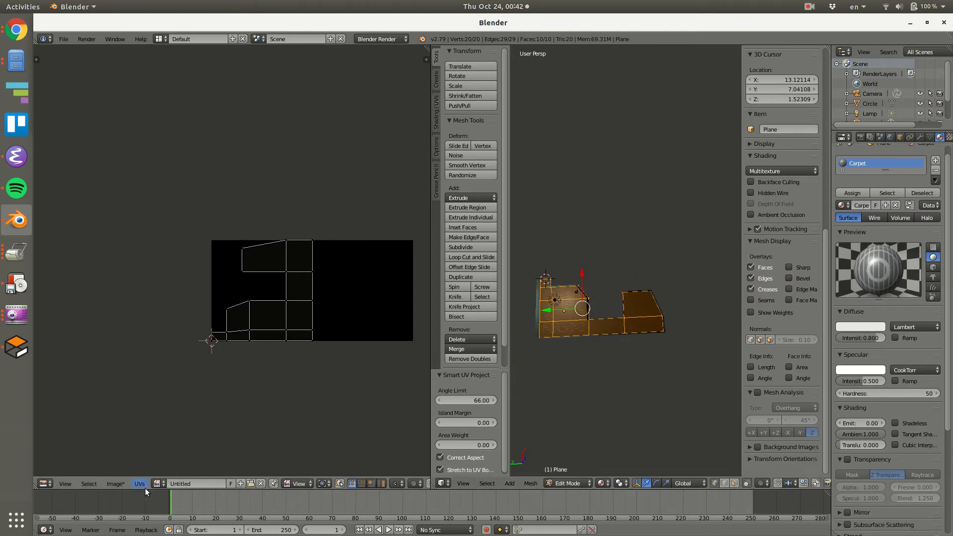
Create another blank image, 1024 px wide and 2048 px high.
{"action": "left_click", "coordinate": [116, 484]}
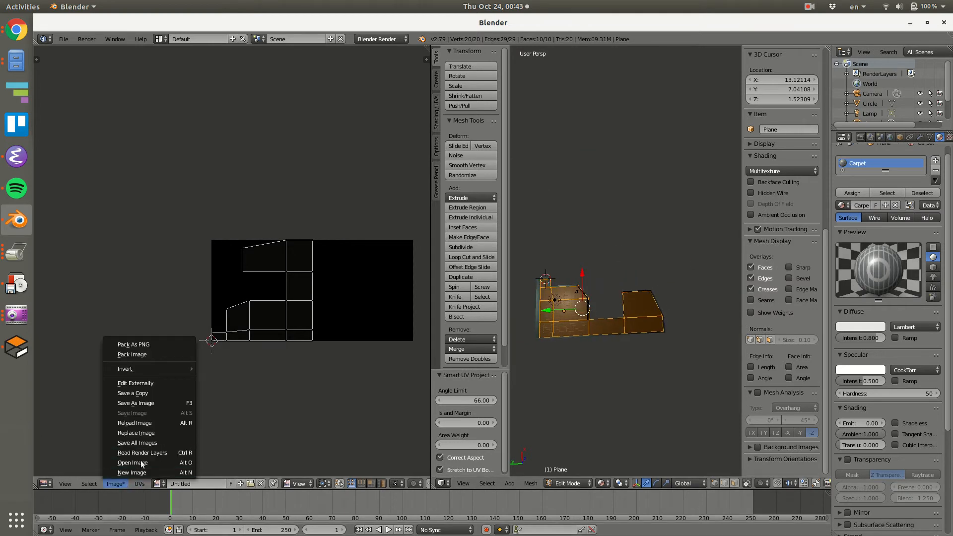
{"action": "left_click", "coordinate": [142, 471]}
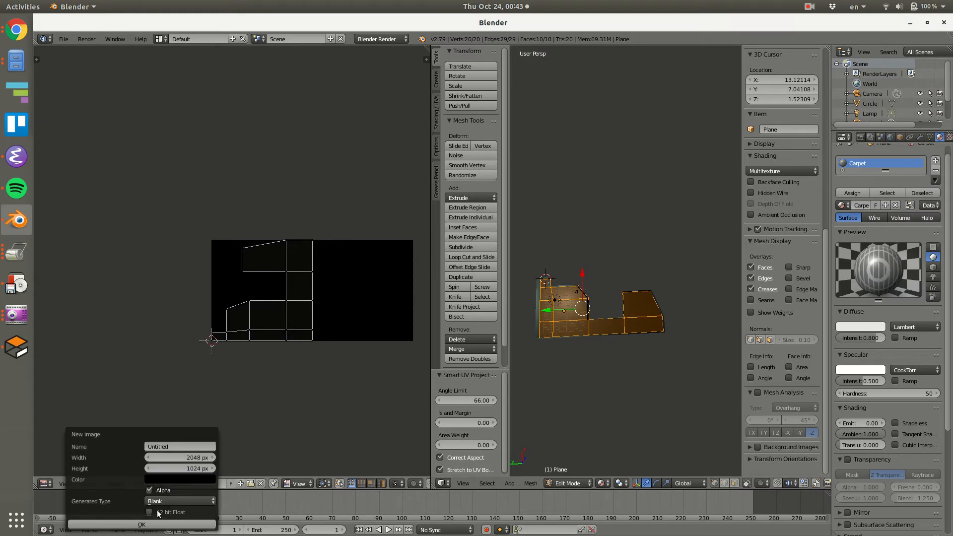
{"action": "left_click", "coordinate": [193, 458]}
{"action": "type", "text": "1024"}
{"action": "left_click", "coordinate": [186, 468]}
{"action": "type", "text": "2048"}
{"action": "key", "text": "Return"}
{"action": "left_click", "coordinate": [168, 525]}
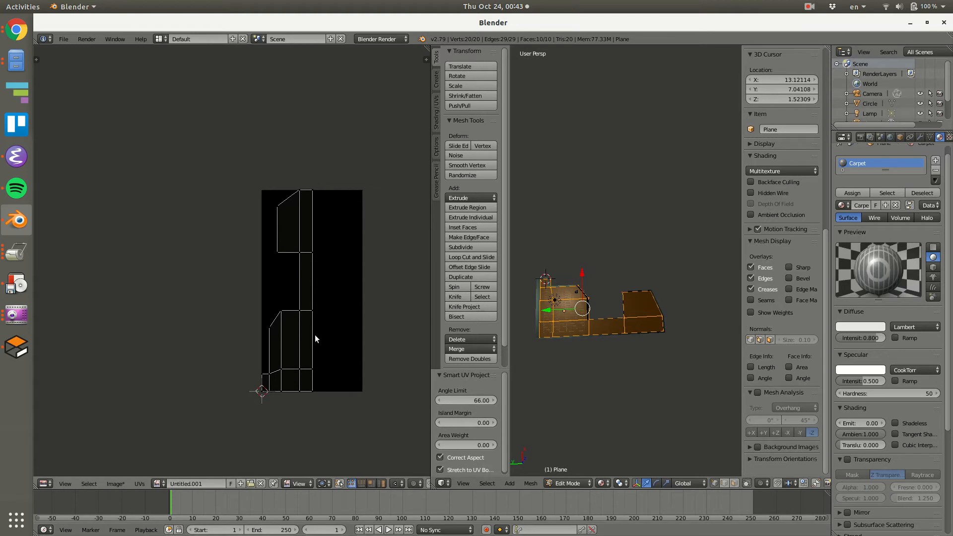
Unwrap the floor again with Smart UV Project on the tall image and check the UV layout.
{"action": "key", "text": "u"}
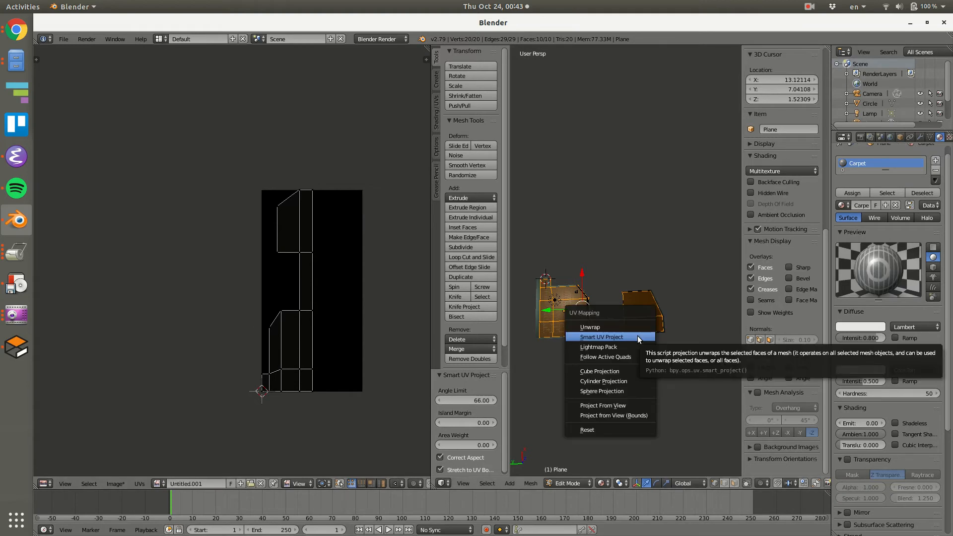
{"action": "left_click", "coordinate": [637, 335]}
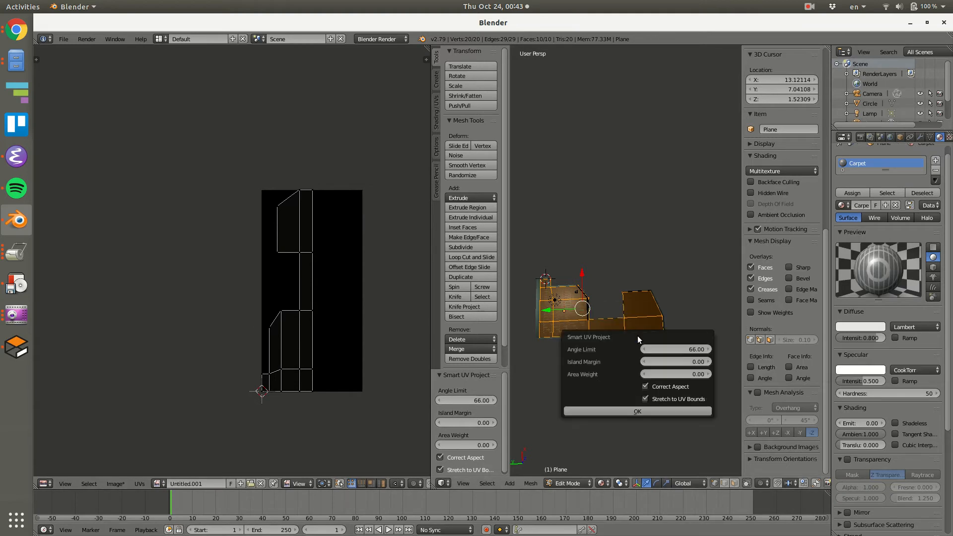
{"action": "left_click", "coordinate": [638, 407]}
{"action": "key", "text": "a"}
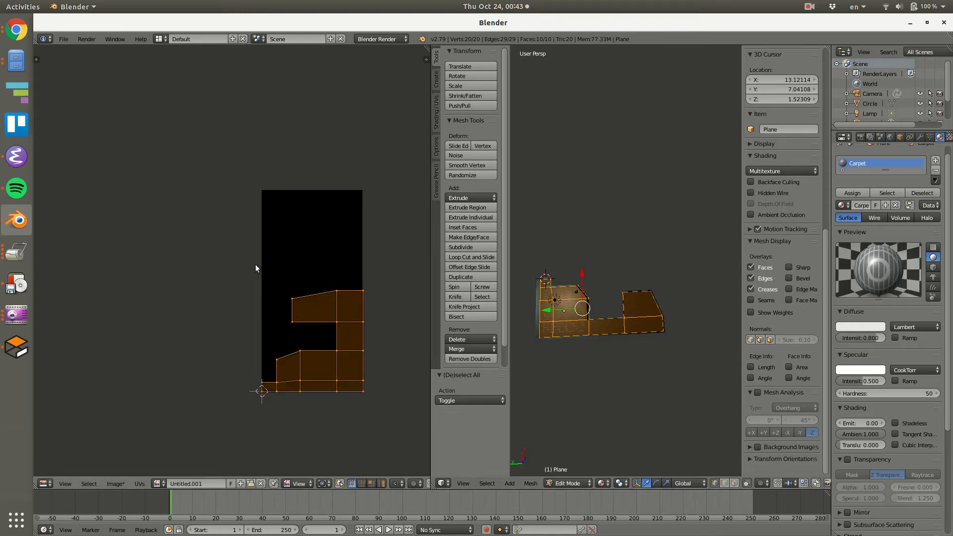
{"action": "key", "text": "a"}
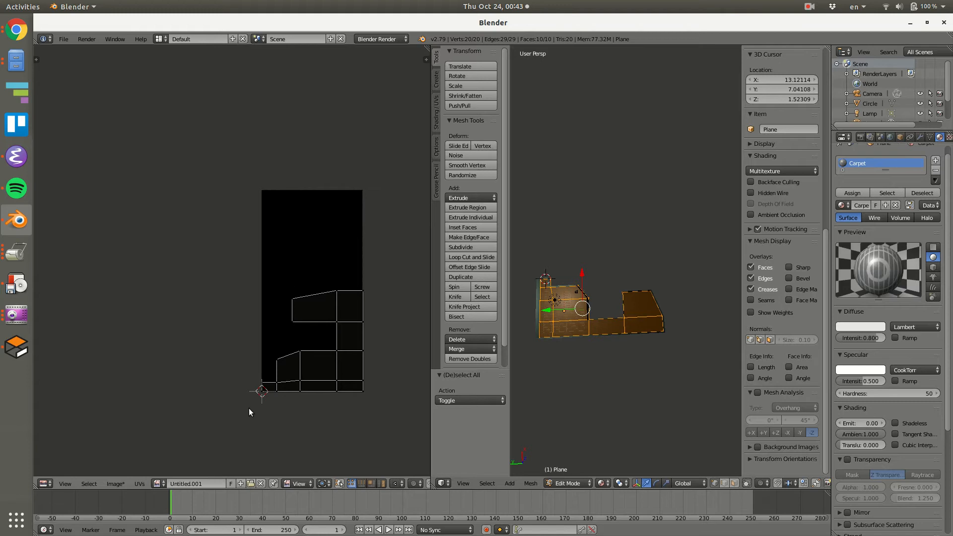
Create a square blank image of 2048 by 2048 px for the floor texture.
{"action": "left_click", "coordinate": [136, 483]}
{"action": "left_click", "coordinate": [118, 482]}
{"action": "left_click", "coordinate": [131, 470]}
{"action": "left_click", "coordinate": [176, 457]}
{"action": "type", "text": "20"}
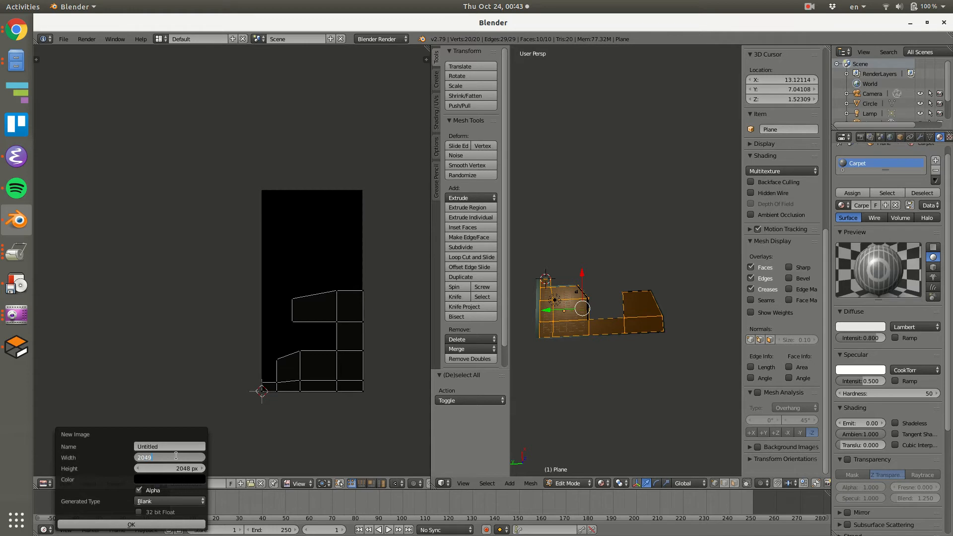
{"action": "type", "text": "48"}
{"action": "left_click", "coordinate": [148, 525]}
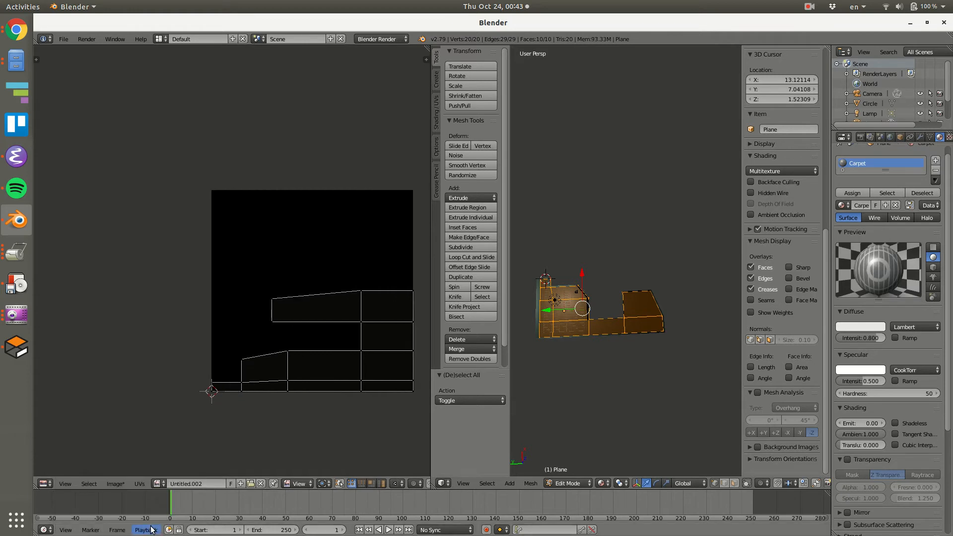
Unwrap the floor faces onto the square image with Smart UV Project, keeping the default settings.
{"action": "key", "text": "u"}
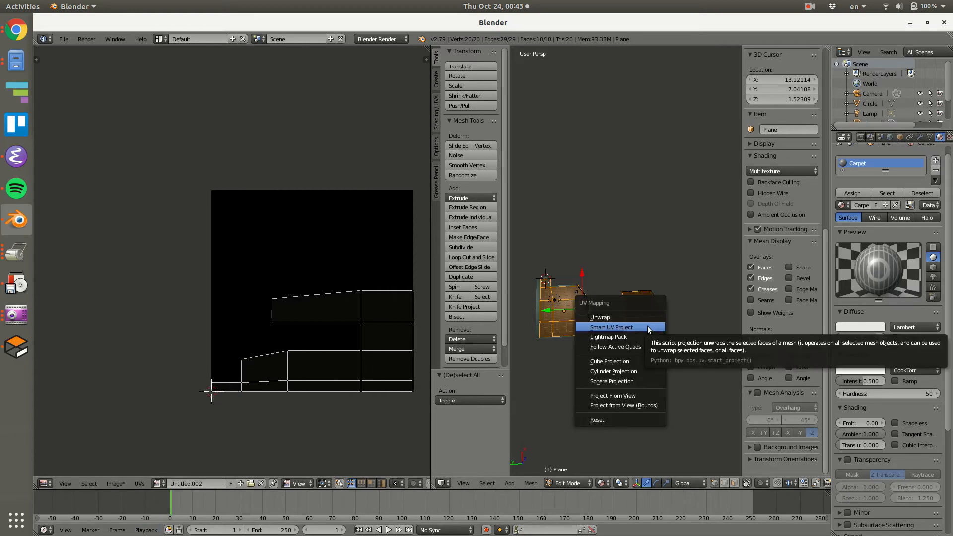
{"action": "left_click", "coordinate": [647, 327]}
{"action": "left_click", "coordinate": [651, 400]}
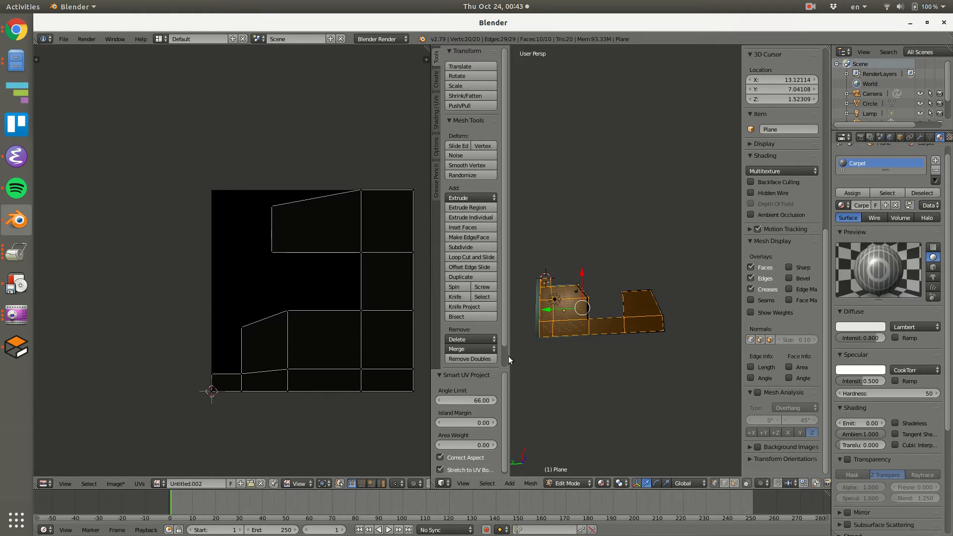
{"action": "scroll", "coordinate": [676, 302], "scroll_direction": "up", "scroll_amount": 6}
{"action": "middle_click_drag", "start_coordinate": [629, 335], "coordinate": [731, 307], "text": "shift"}
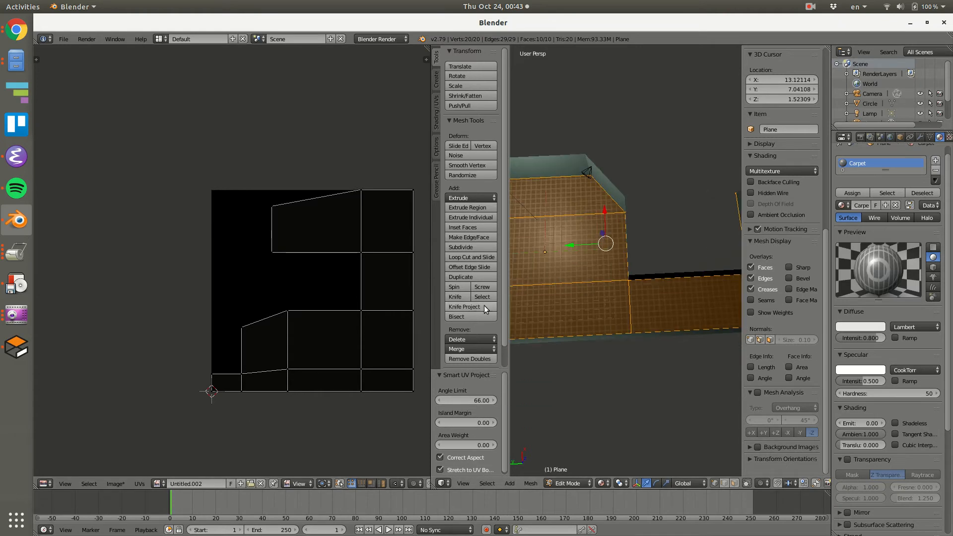
Set the render bake mode to Textures and bake the floor's carpet texture into the square image.
{"action": "left_click", "coordinate": [871, 138]}
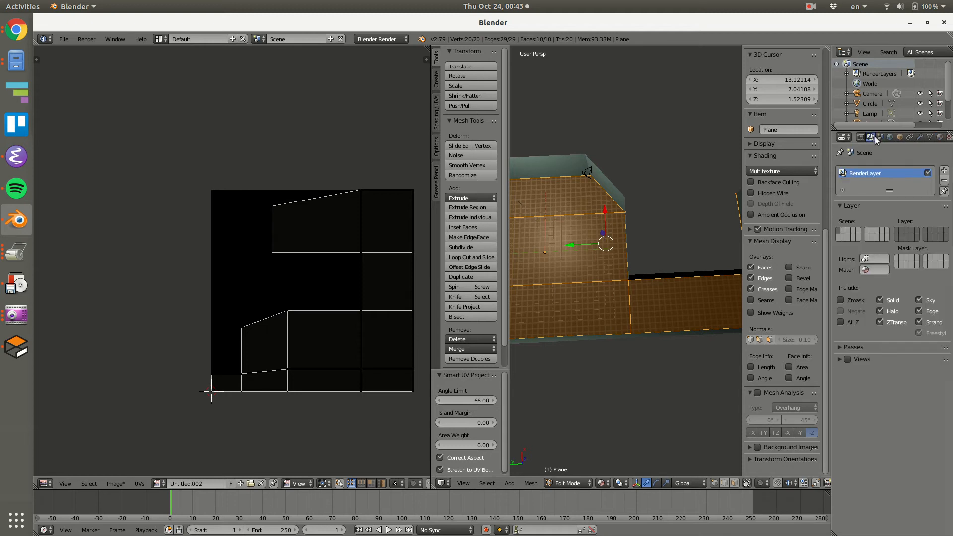
{"action": "left_click", "coordinate": [860, 137]}
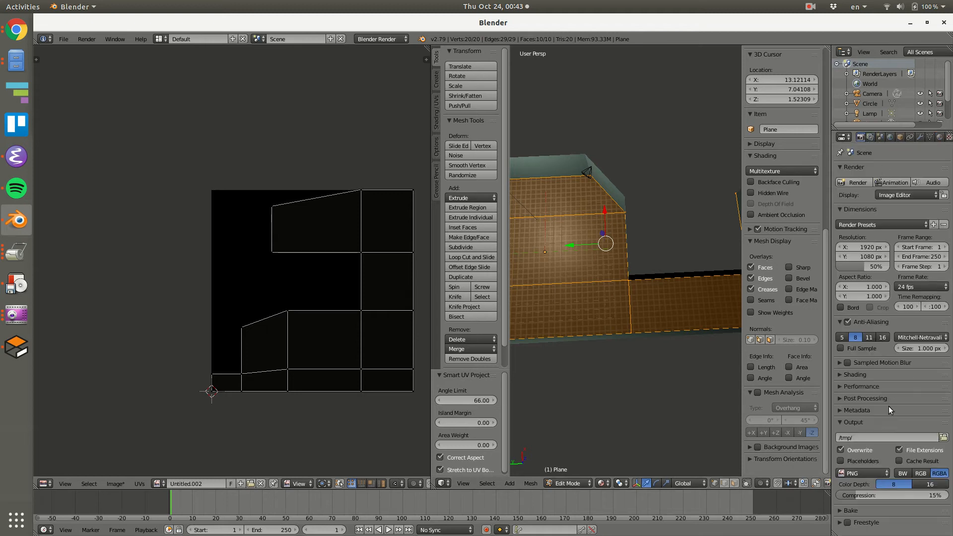
{"action": "left_click", "coordinate": [863, 510]}
{"action": "scroll", "coordinate": [875, 499], "scroll_direction": "down", "scroll_amount": 3}
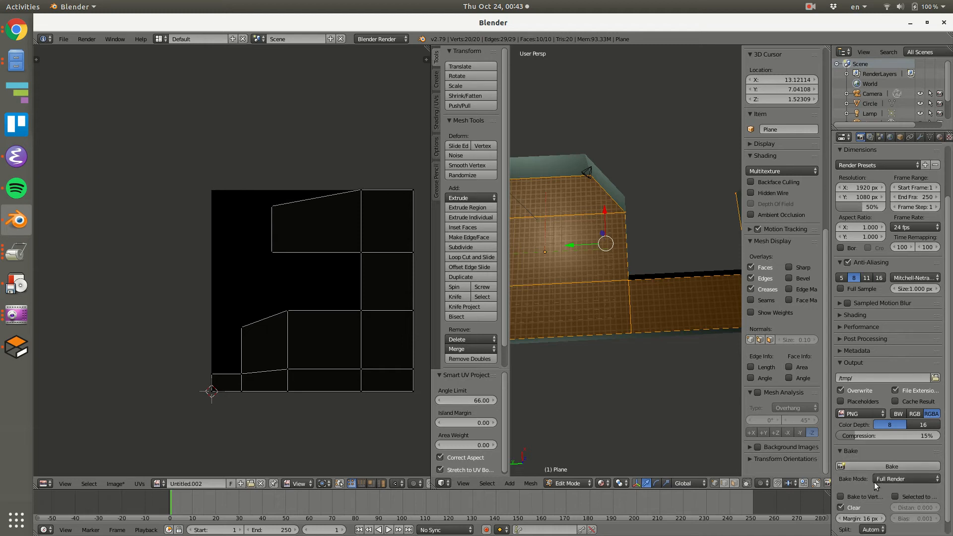
{"action": "scroll", "coordinate": [873, 486], "scroll_direction": "down", "scroll_amount": 1}
{"action": "left_click", "coordinate": [887, 464]}
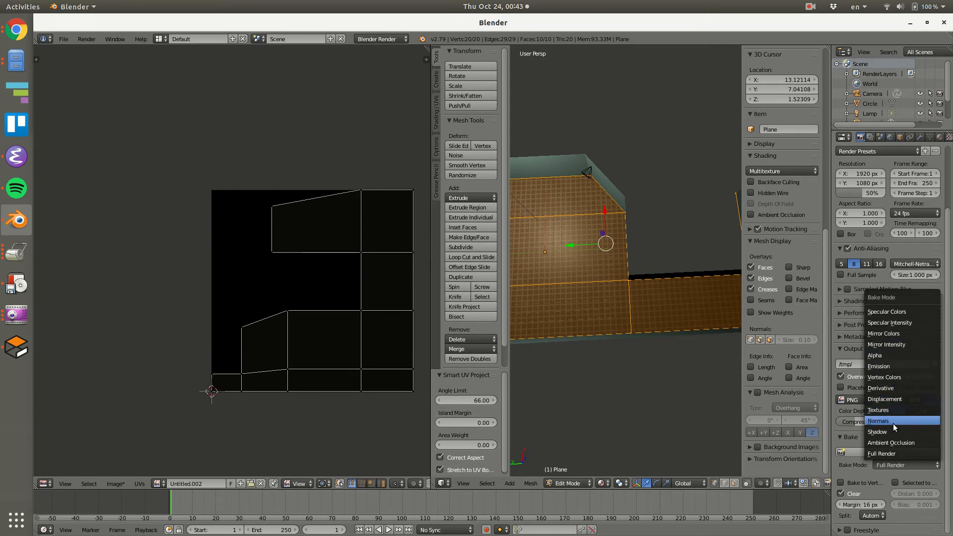
{"action": "left_click", "coordinate": [889, 410]}
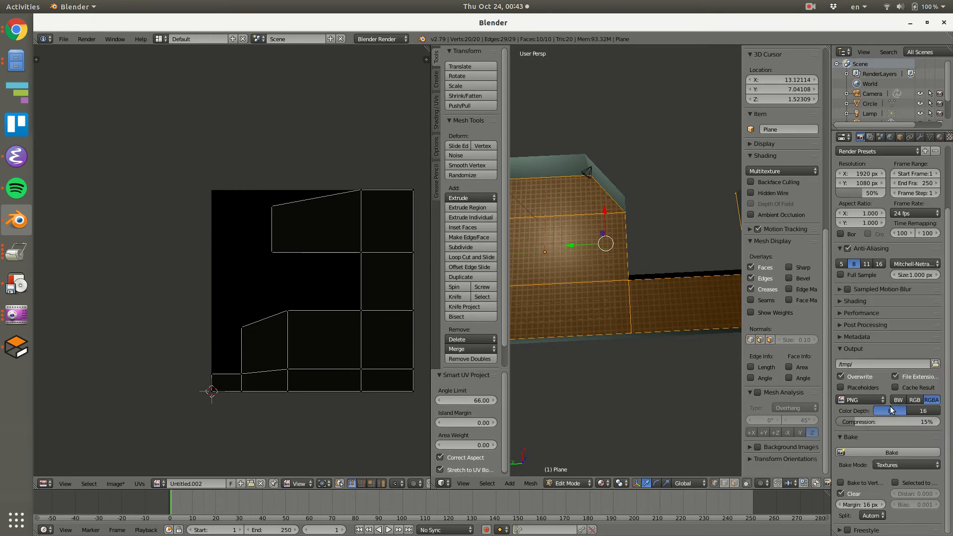
{"action": "left_click", "coordinate": [861, 451]}
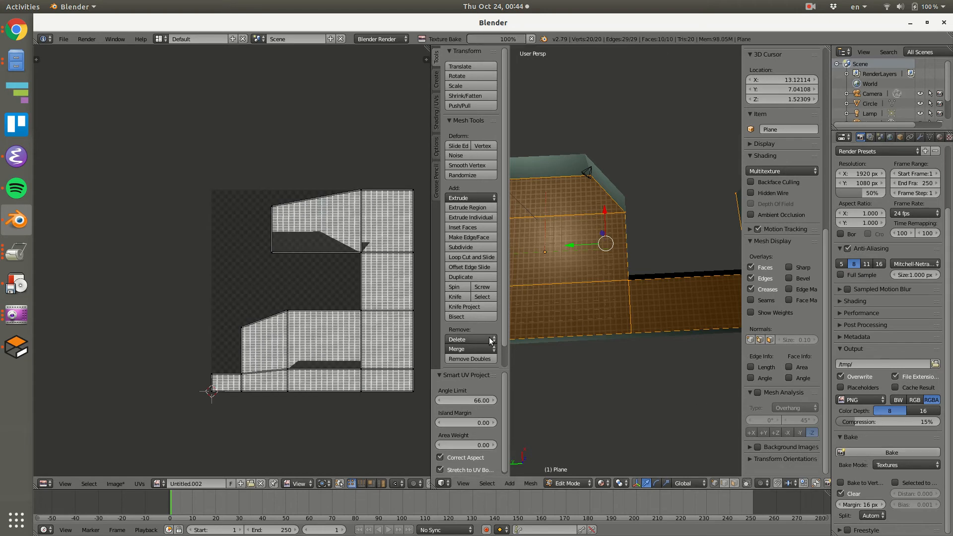
Check the baked carpet image up close and save it to the Desktop as Untitled.002.png, overwriting the existing file.
{"action": "scroll", "coordinate": [288, 350], "scroll_direction": "up", "scroll_amount": 15}
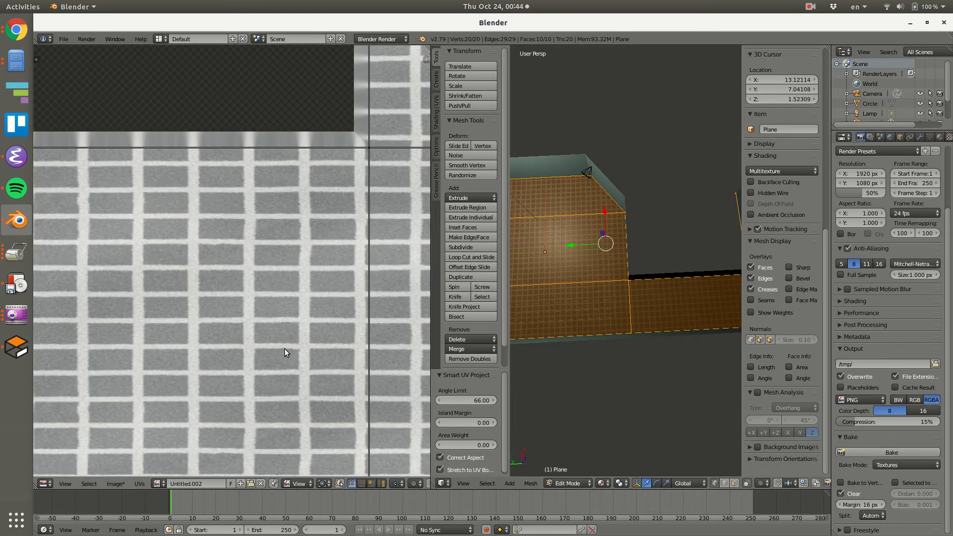
{"action": "scroll", "coordinate": [299, 346], "scroll_direction": "down", "scroll_amount": 10}
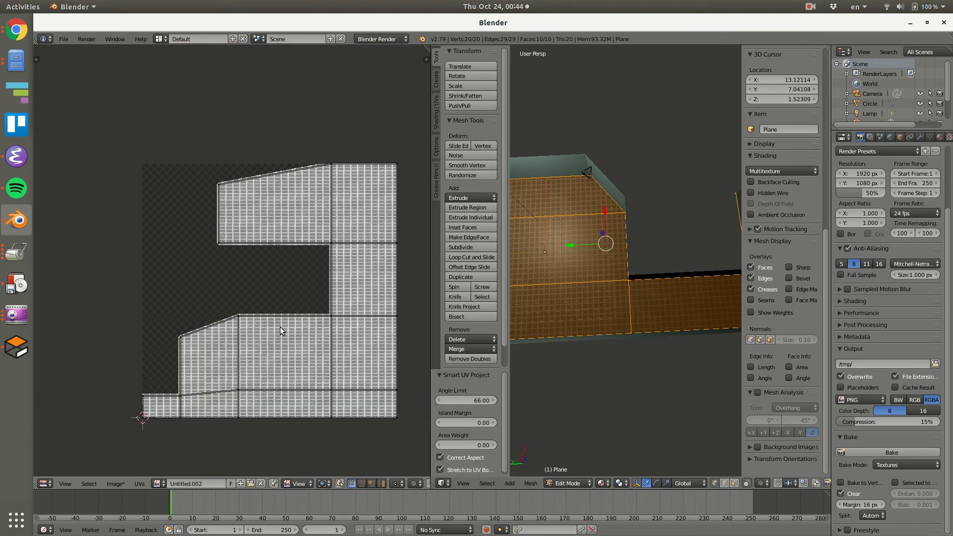
{"action": "left_click", "coordinate": [139, 483]}
{"action": "mouse_move", "coordinate": [121, 481]}
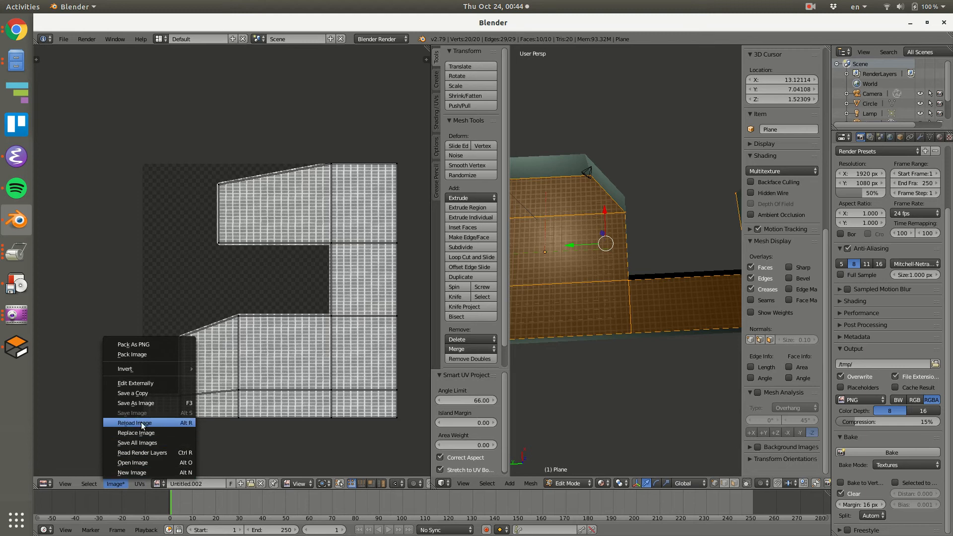
{"action": "left_click", "coordinate": [138, 403]}
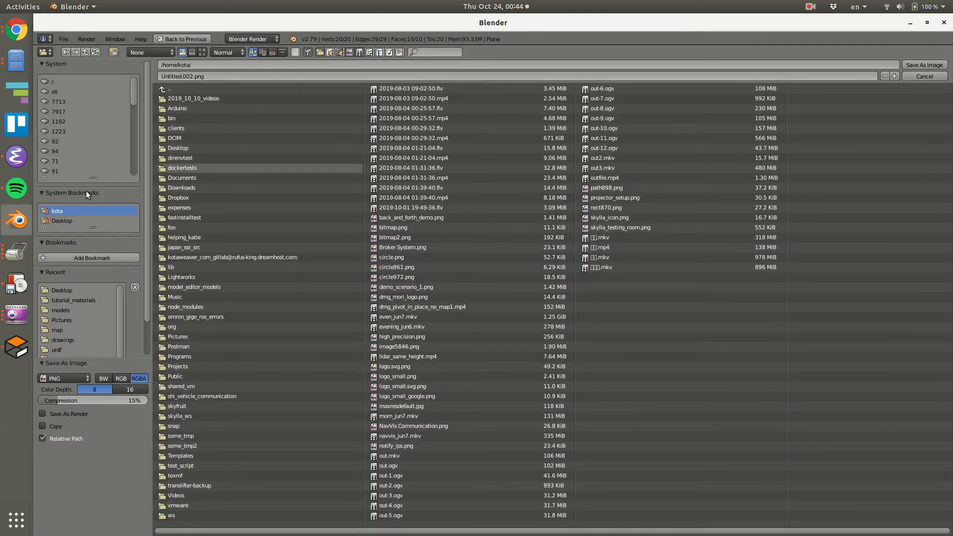
{"action": "left_click", "coordinate": [70, 220]}
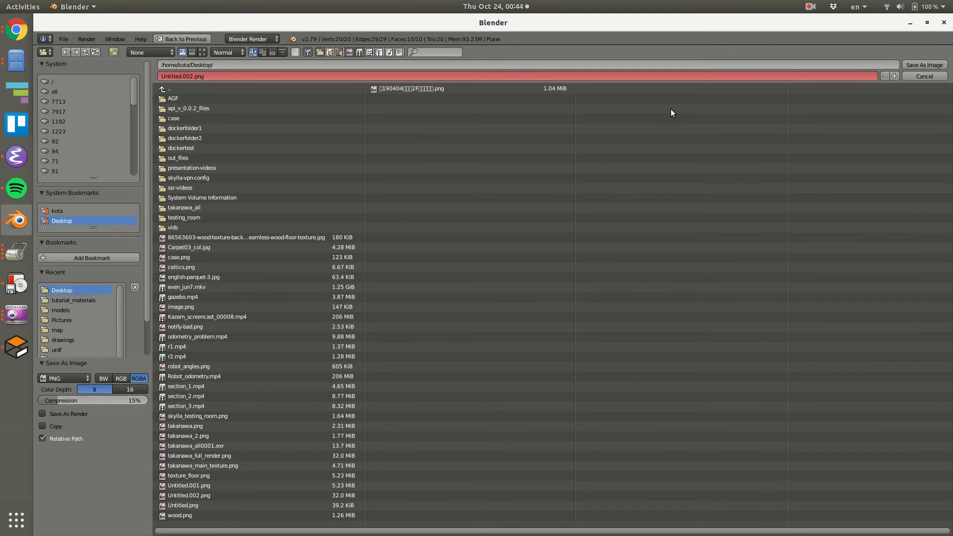
{"action": "left_click", "coordinate": [911, 65]}
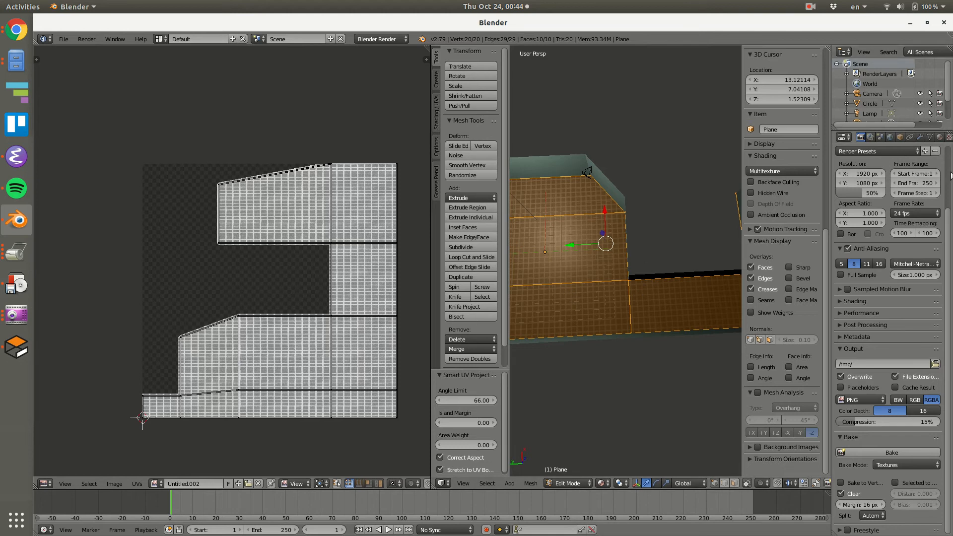
Return to Object Mode and replace the floor's Carpet material with a new blank material.
{"action": "scroll", "coordinate": [950, 177], "scroll_direction": "up", "scroll_amount": 3}
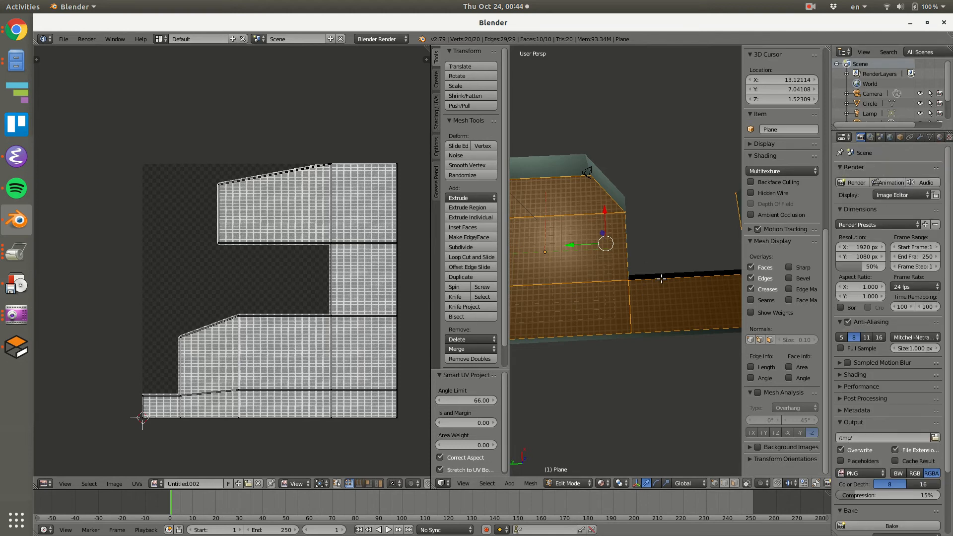
{"action": "key", "text": "Tab"}
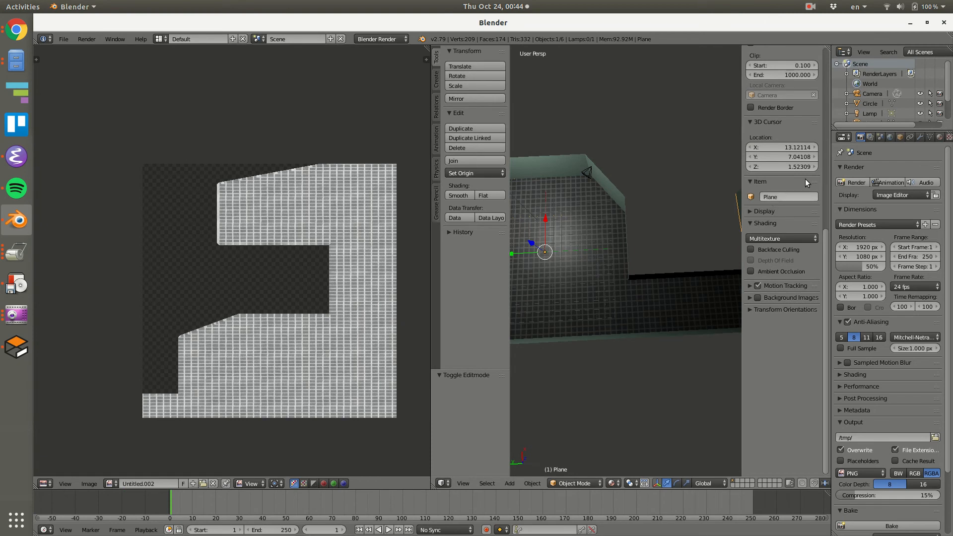
{"action": "left_click", "coordinate": [938, 137]}
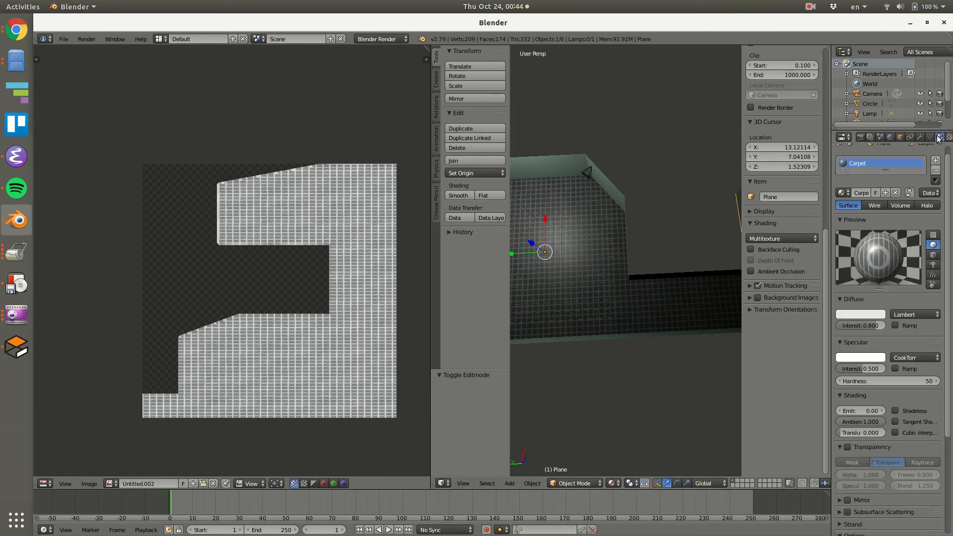
{"action": "left_click", "coordinate": [896, 193]}
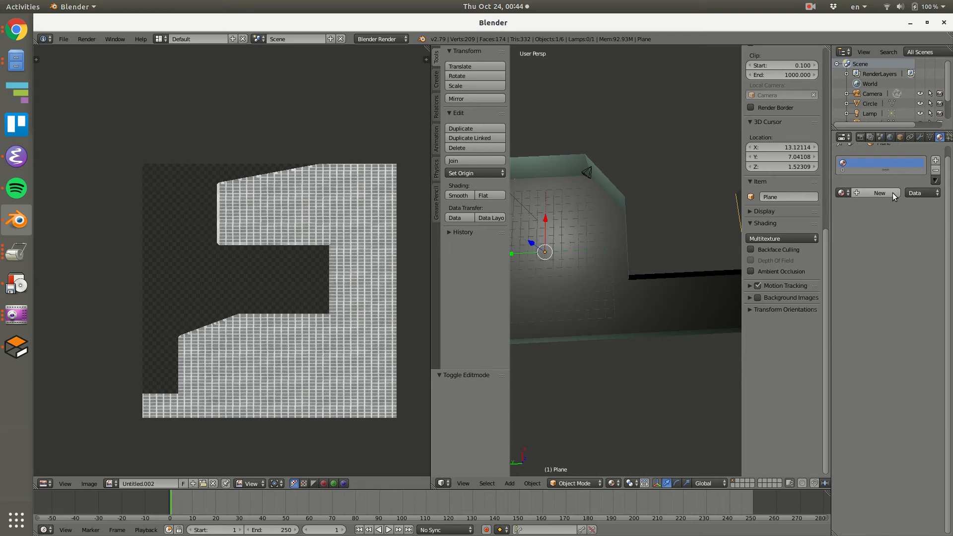
{"action": "left_click", "coordinate": [879, 193]}
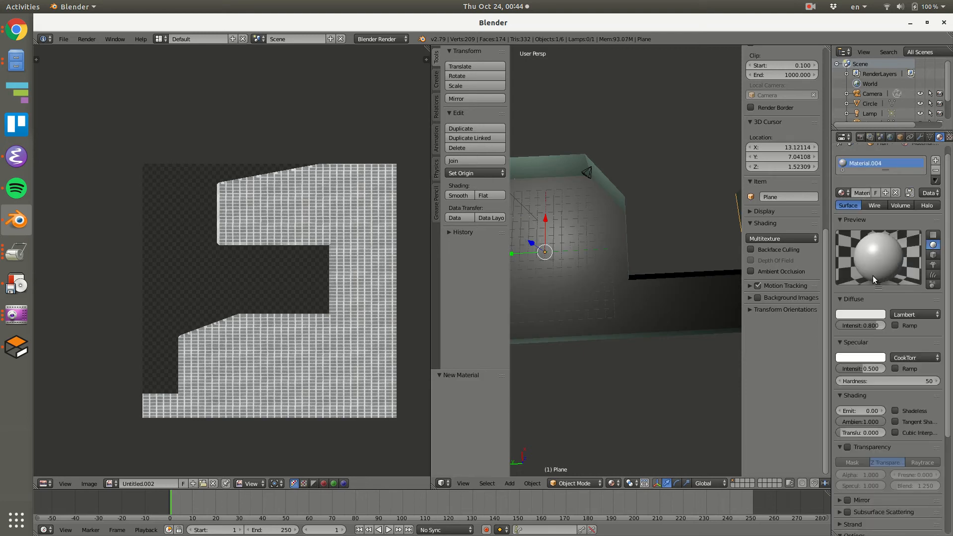
Add an image texture to the floor's new material, mapped by UV to UVMap, using the baked image Untitled.002.
{"action": "scroll", "coordinate": [950, 259], "scroll_direction": "down", "scroll_amount": 5}
{"action": "scroll", "coordinate": [916, 139], "scroll_direction": "down", "scroll_amount": 2}
{"action": "left_click", "coordinate": [914, 137]}
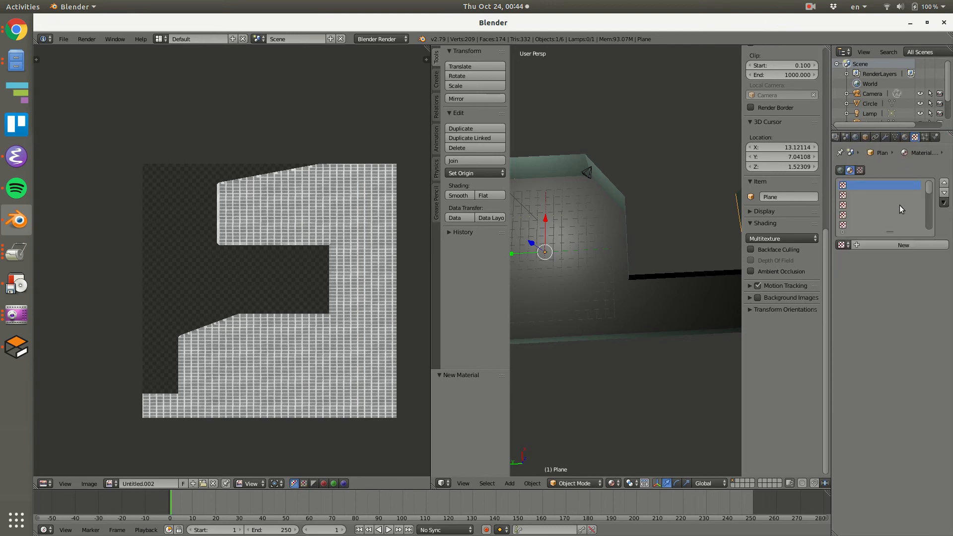
{"action": "left_click", "coordinate": [885, 243]}
{"action": "scroll", "coordinate": [950, 352], "scroll_direction": "down", "scroll_amount": 5}
{"action": "scroll", "coordinate": [949, 352], "scroll_direction": "down", "scroll_amount": 1}
{"action": "left_click", "coordinate": [888, 300]}
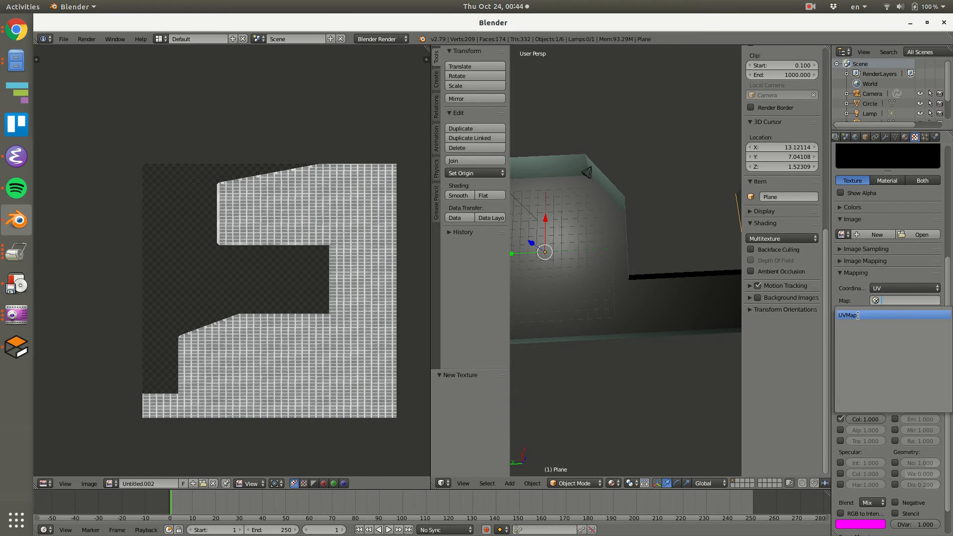
{"action": "left_click", "coordinate": [863, 315]}
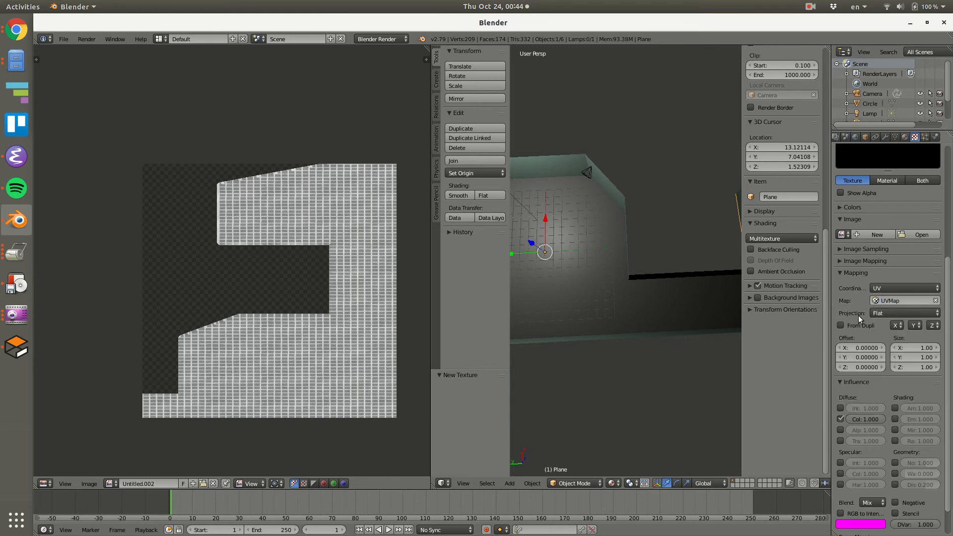
{"action": "left_click", "coordinate": [842, 235]}
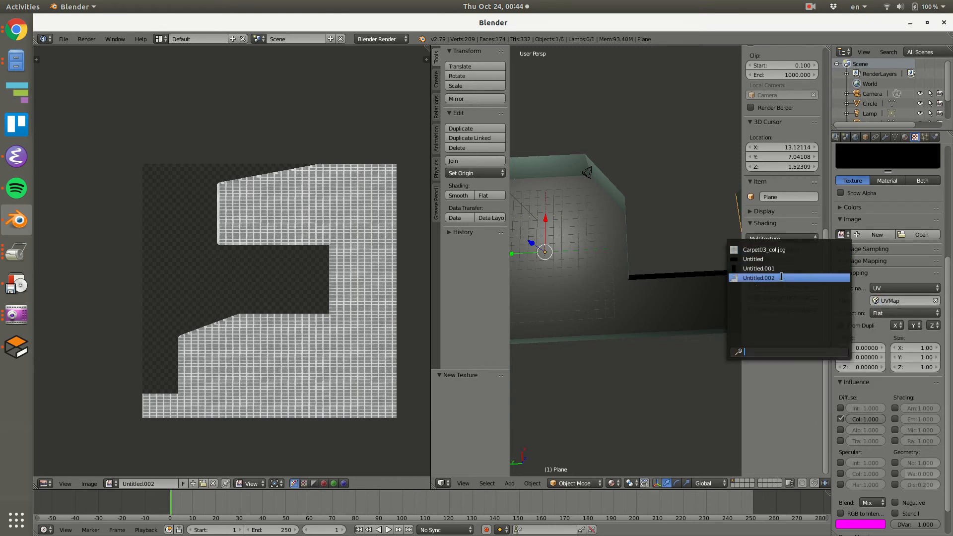
{"action": "left_click", "coordinate": [781, 277]}
{"action": "scroll", "coordinate": [948, 251], "scroll_direction": "up", "scroll_amount": 8}
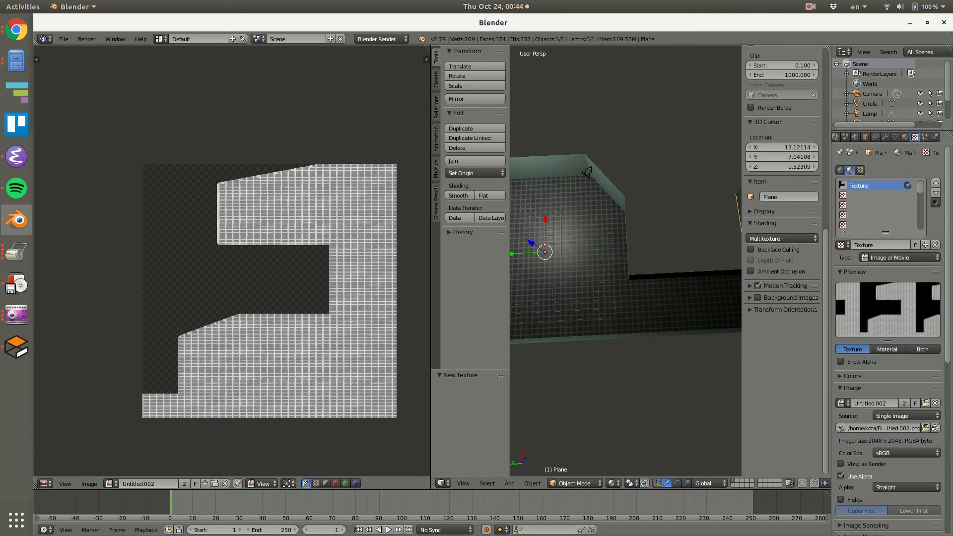
Select all objects and export them as Collada to the Desktop, overwriting testoffice.dae.
{"action": "left_click", "coordinate": [904, 138]}
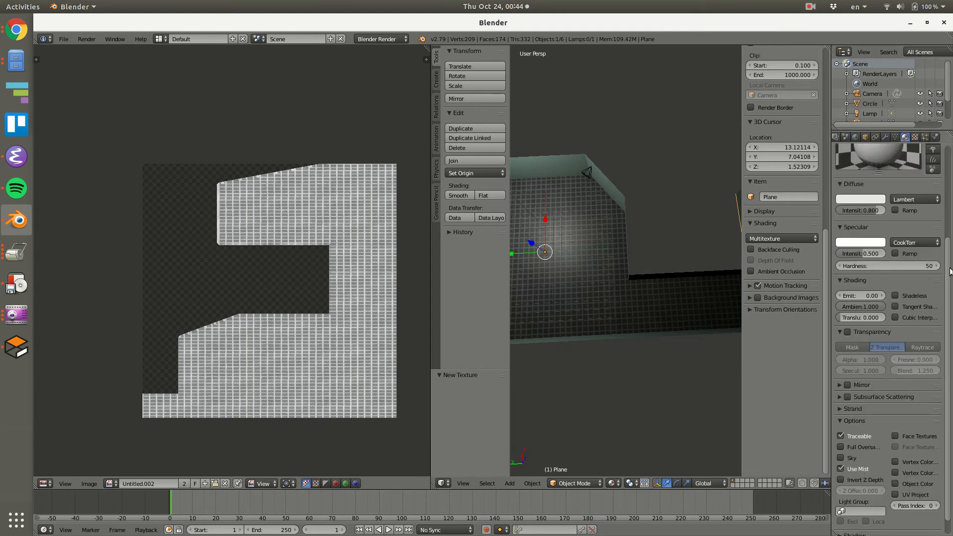
{"action": "left_click_drag", "start_coordinate": [948, 268], "coordinate": [948, 377]}
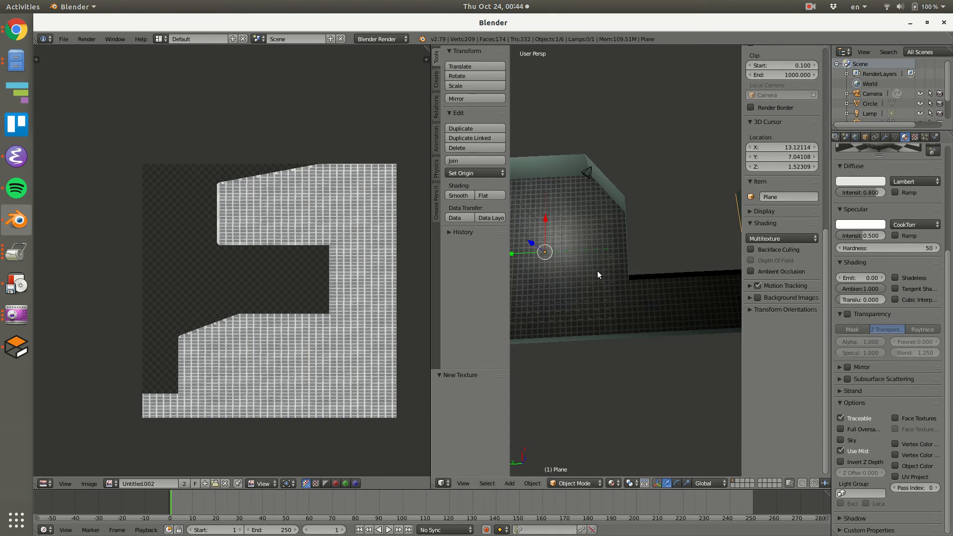
{"action": "scroll", "coordinate": [627, 262], "scroll_direction": "down", "scroll_amount": 5}
{"action": "scroll", "coordinate": [627, 262], "scroll_direction": "up", "scroll_amount": 4}
{"action": "key", "text": "a"}
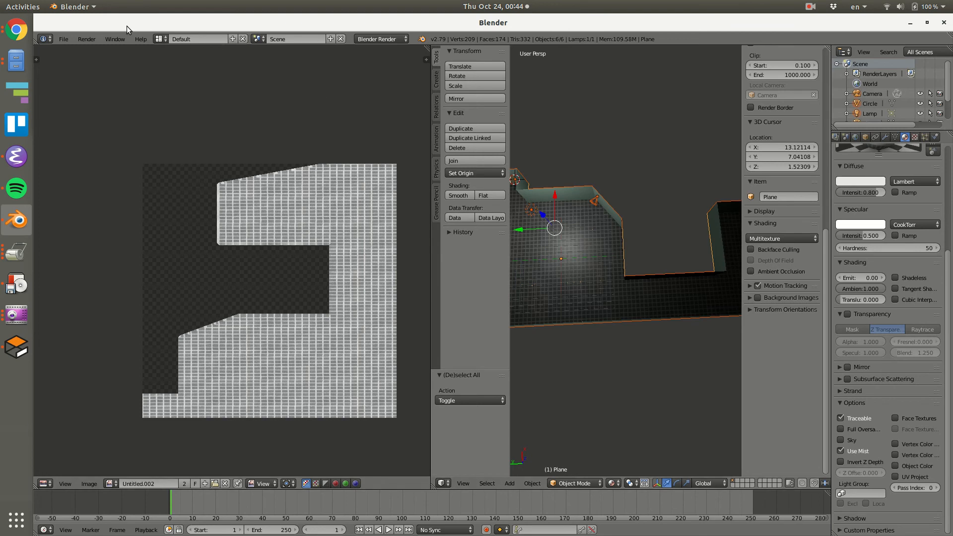
{"action": "left_click", "coordinate": [62, 39]}
{"action": "mouse_move", "coordinate": [107, 238]}
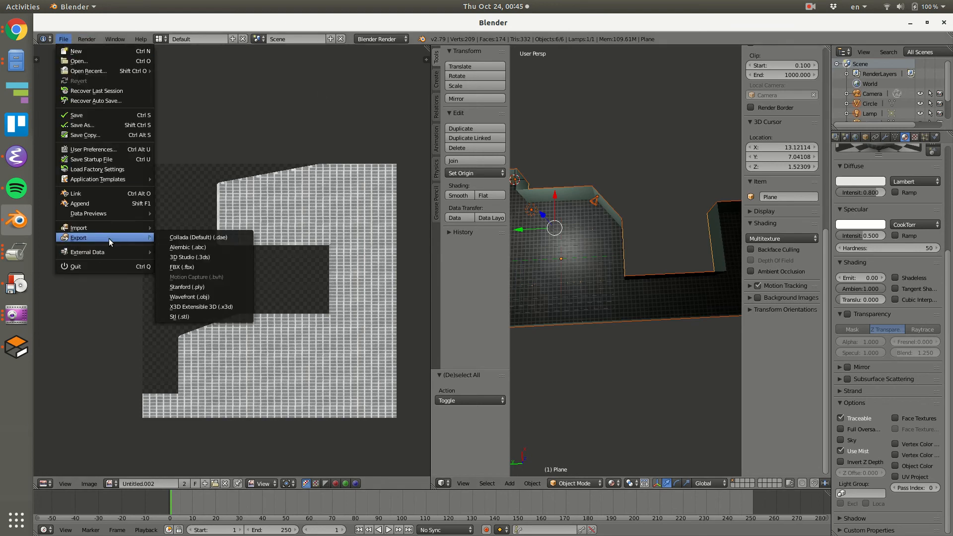
{"action": "left_click", "coordinate": [174, 235]}
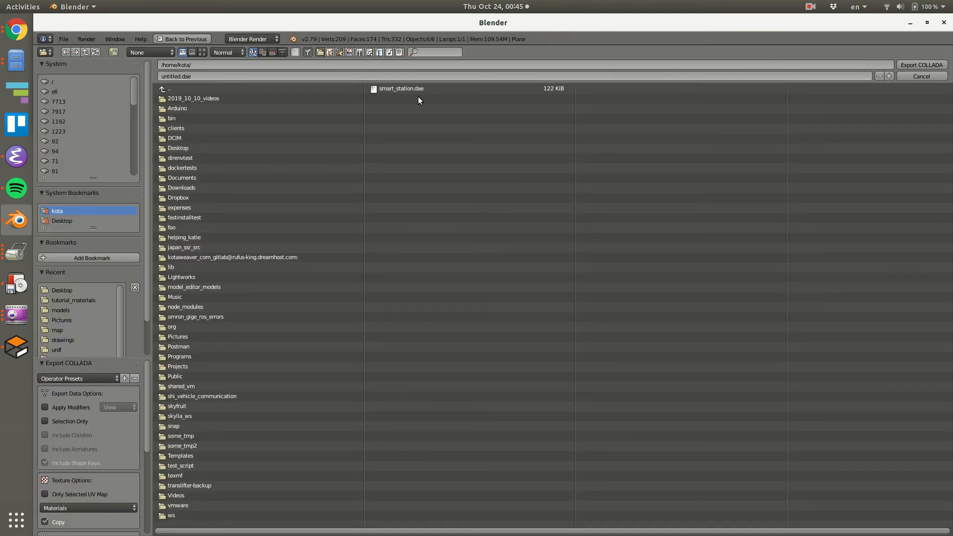
{"action": "left_click", "coordinate": [72, 221]}
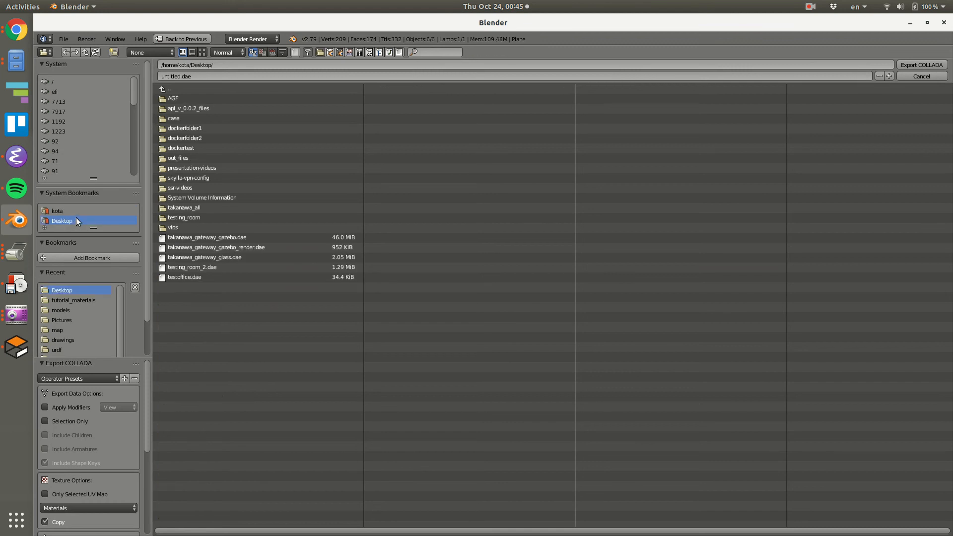
{"action": "left_click", "coordinate": [226, 277]}
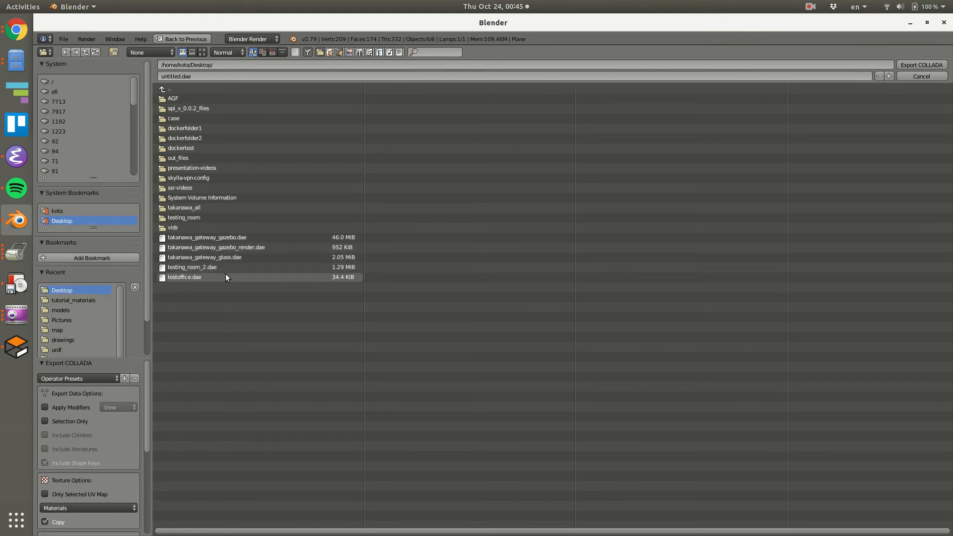
{"action": "left_click", "coordinate": [914, 64]}
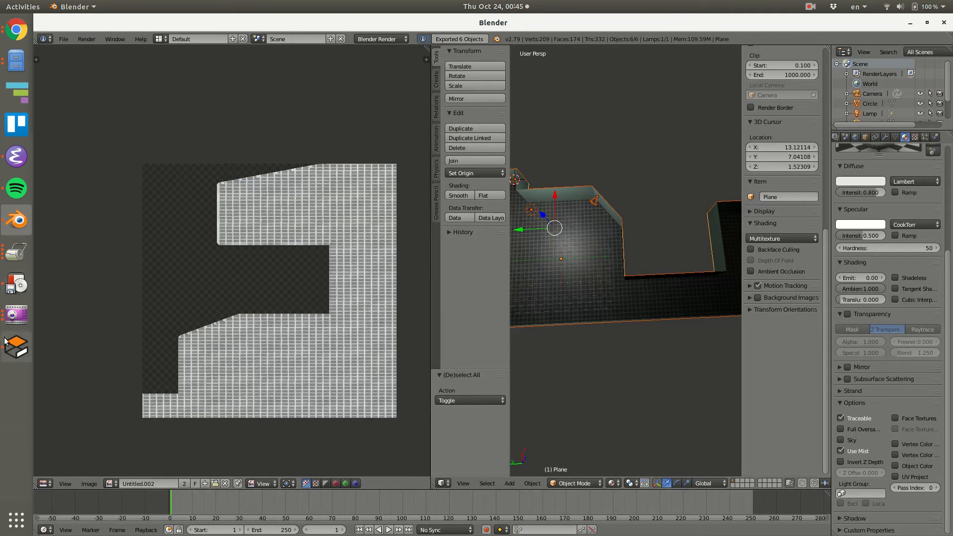
Close Gazebo, relaunch it from the Emacs terminal with the gazebo command, and bring its window forward.
{"action": "left_click", "coordinate": [16, 347]}
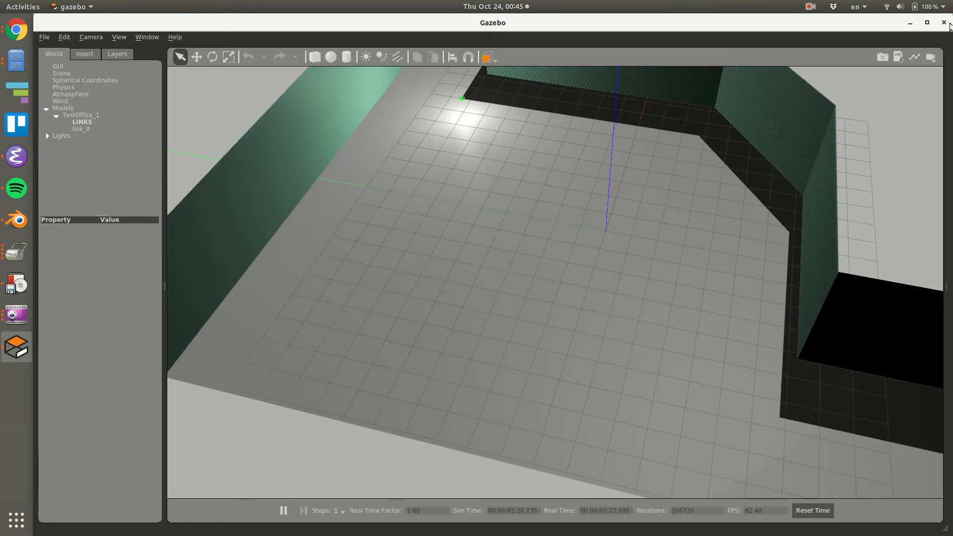
{"action": "left_click", "coordinate": [16, 220]}
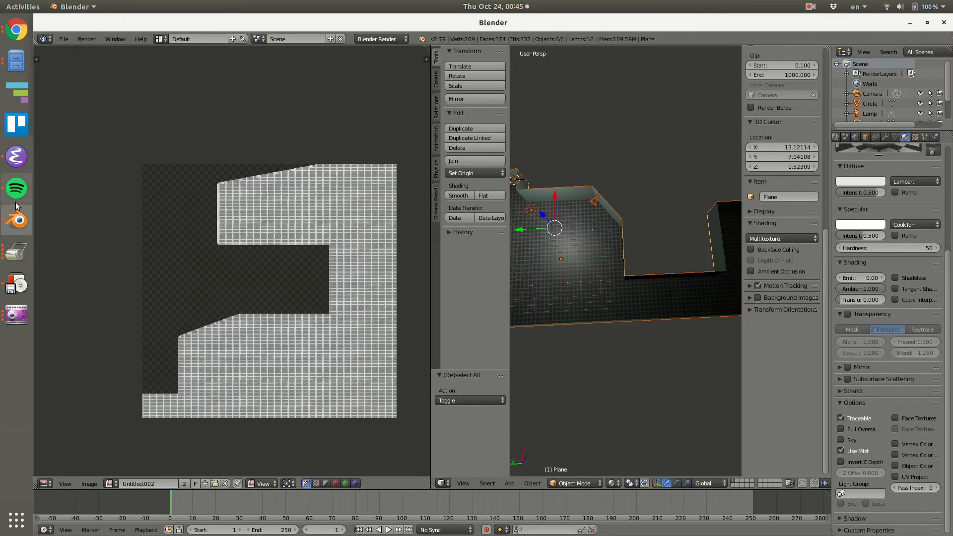
{"action": "left_click", "coordinate": [17, 156]}
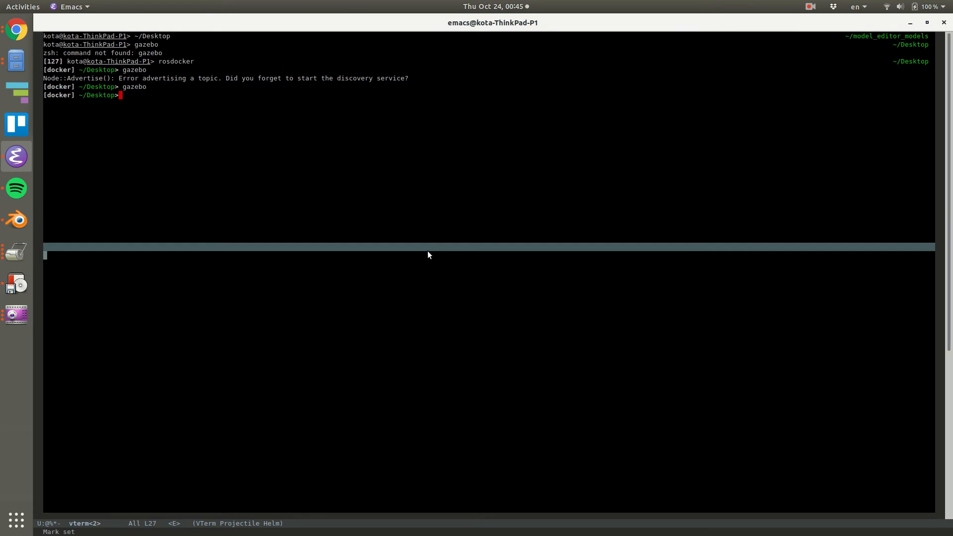
{"action": "key", "text": "Up"}
{"action": "key", "text": "Return"}
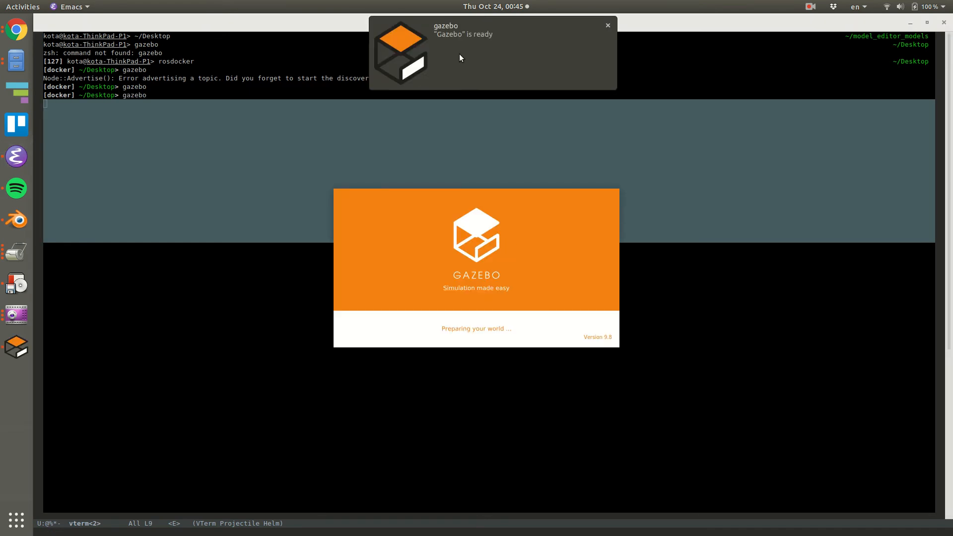
{"action": "left_click", "coordinate": [460, 54]}
Insert the TestOffice model into the empty world near the origin.
{"action": "left_click", "coordinate": [85, 55]}
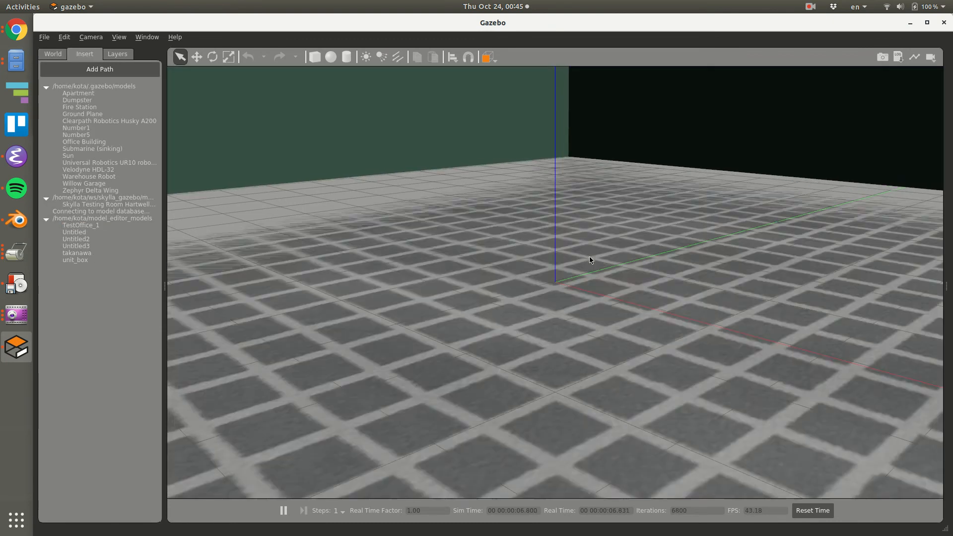
{"action": "left_click", "coordinate": [603, 244]}
{"action": "middle_click_drag", "start_coordinate": [603, 251], "coordinate": [549, 300]}
{"action": "scroll", "coordinate": [549, 300], "scroll_direction": "down", "scroll_amount": 4}
{"action": "scroll", "coordinate": [551, 303], "scroll_direction": "down", "scroll_amount": 5}
Delete the ground plane model from the world and examine the carpet texture on the office floor.
{"action": "left_click", "coordinate": [562, 384]}
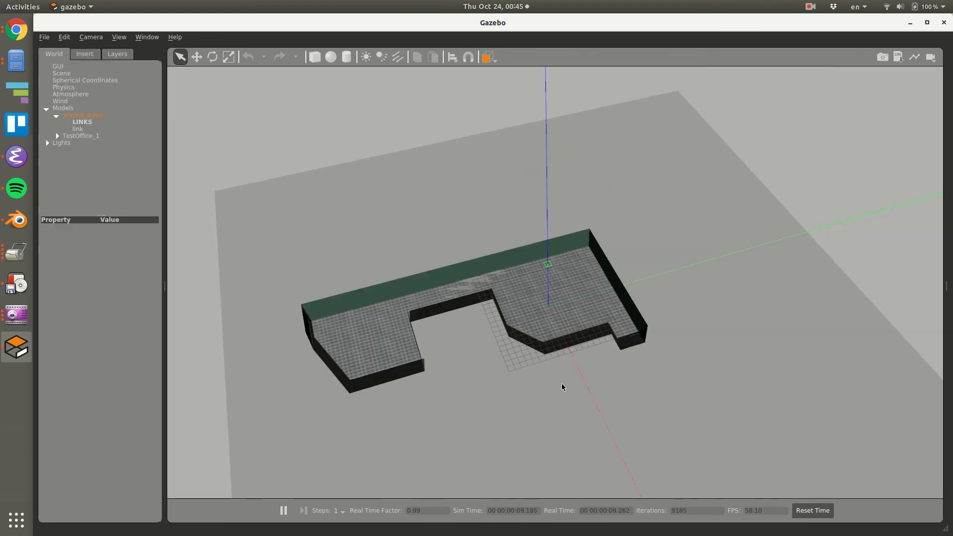
{"action": "right_click", "coordinate": [78, 118]}
{"action": "left_click", "coordinate": [101, 188]}
{"action": "scroll", "coordinate": [564, 355], "scroll_direction": "up", "scroll_amount": 10}
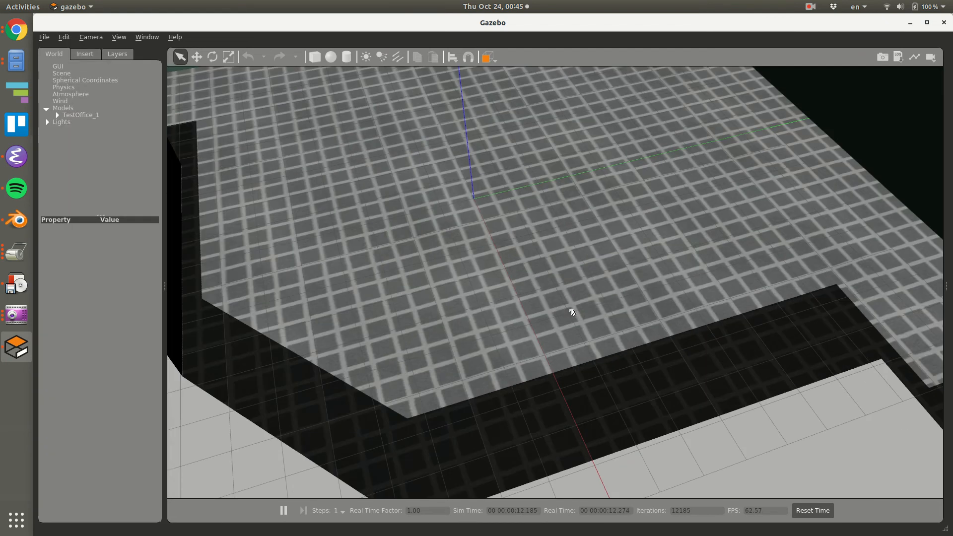
{"action": "scroll", "coordinate": [573, 261], "scroll_direction": "down", "scroll_amount": 10}
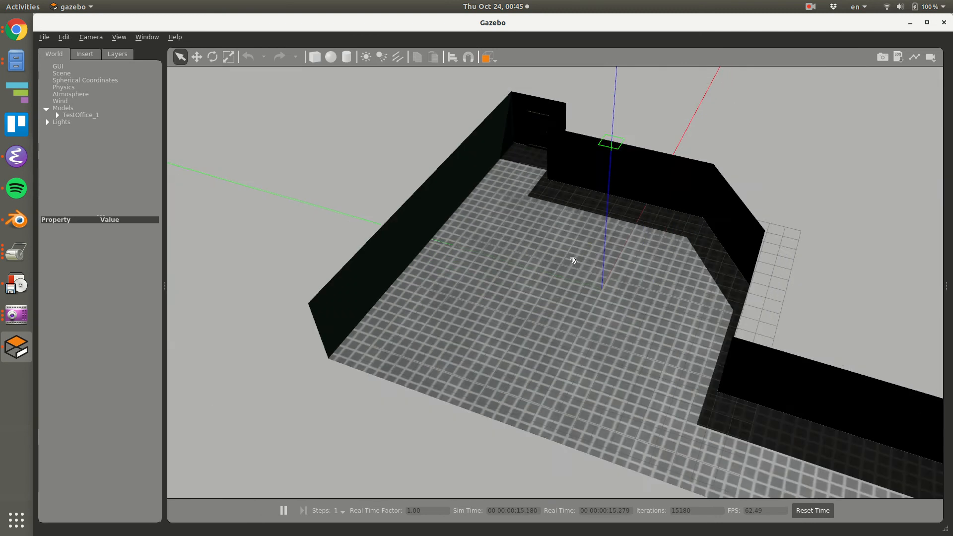
{"action": "middle_click_drag", "start_coordinate": [575, 260], "coordinate": [630, 274]}
{"action": "mouse_move", "coordinate": [544, 309]}
{"action": "middle_mouse_down"}
{"action": "mouse_move", "coordinate": [638, 312]}
{"action": "mouse_move", "coordinate": [674, 283]}
{"action": "mouse_move", "coordinate": [571, 236]}
{"action": "mouse_move", "coordinate": [524, 271]}
{"action": "mouse_move", "coordinate": [521, 263]}
{"action": "middle_mouse_up"}
Place a sphere on the office floor and lift it along the Z axis twice to drop it.
{"action": "left_click", "coordinate": [330, 56]}
{"action": "left_click", "coordinate": [561, 274]}
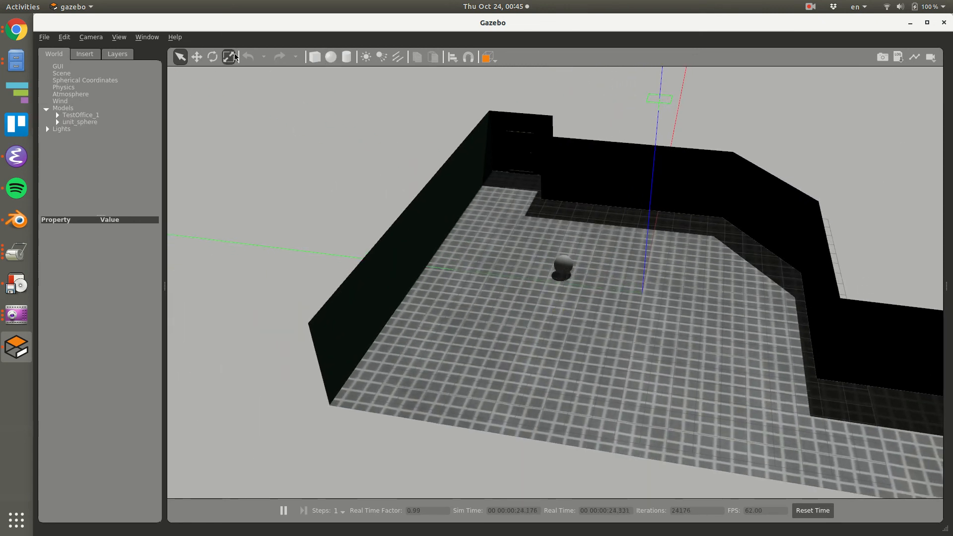
{"action": "left_click", "coordinate": [197, 57]}
{"action": "left_click", "coordinate": [561, 264]}
{"action": "left_click_drag", "start_coordinate": [562, 250], "coordinate": [551, 168]}
{"action": "left_click", "coordinate": [566, 264]}
{"action": "scroll", "coordinate": [566, 255], "scroll_direction": "up", "scroll_amount": 5}
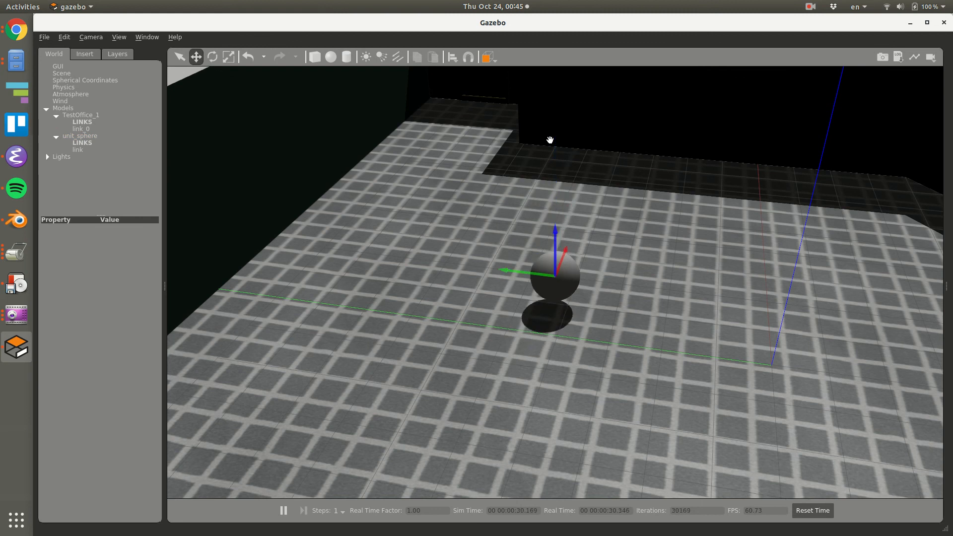
{"action": "left_click_drag", "start_coordinate": [554, 243], "coordinate": [553, 130]}
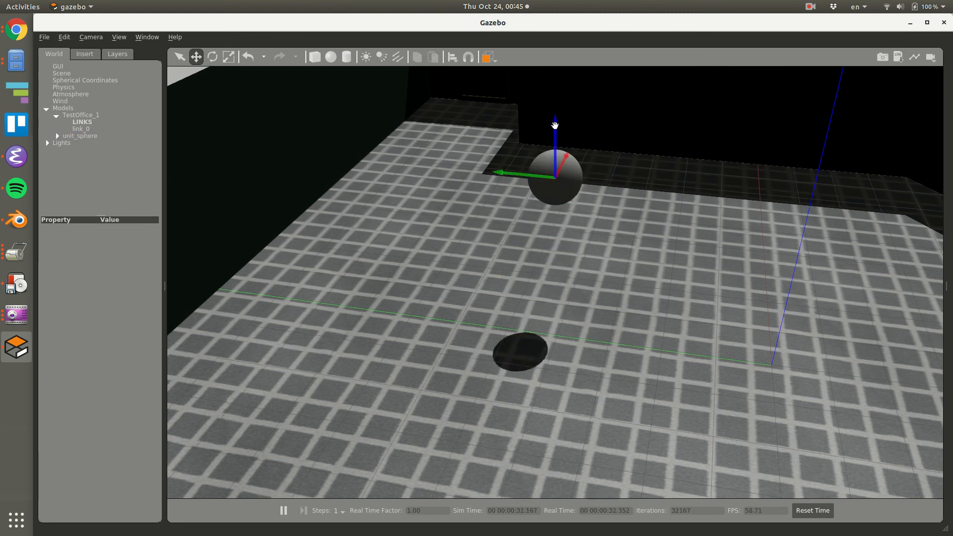
Place a box on the floor behind the sphere and lift it along the Z axis to drop it.
{"action": "left_click", "coordinate": [314, 57]}
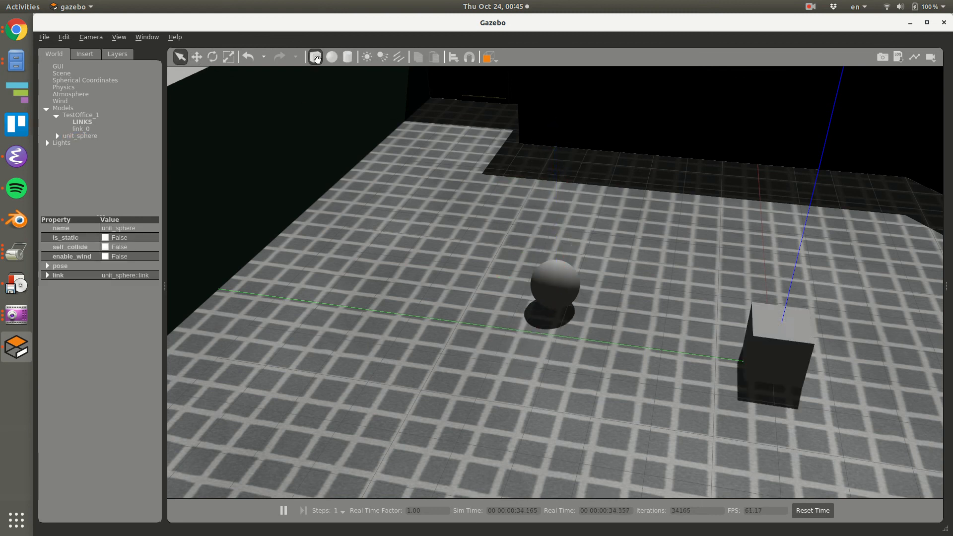
{"action": "key", "text": "Escape"}
{"action": "left_click", "coordinate": [578, 254]}
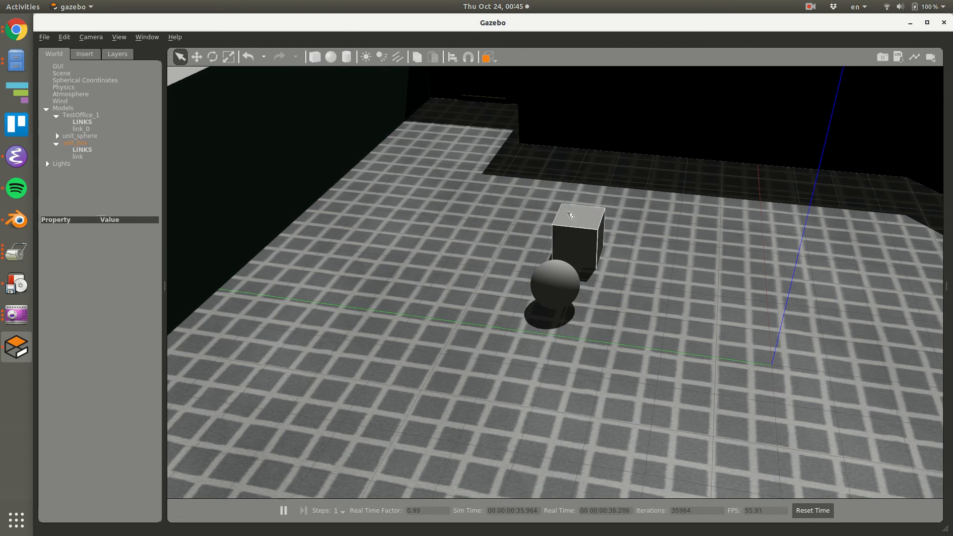
{"action": "left_click", "coordinate": [202, 56]}
{"action": "left_click_drag", "start_coordinate": [579, 201], "coordinate": [580, 146]}
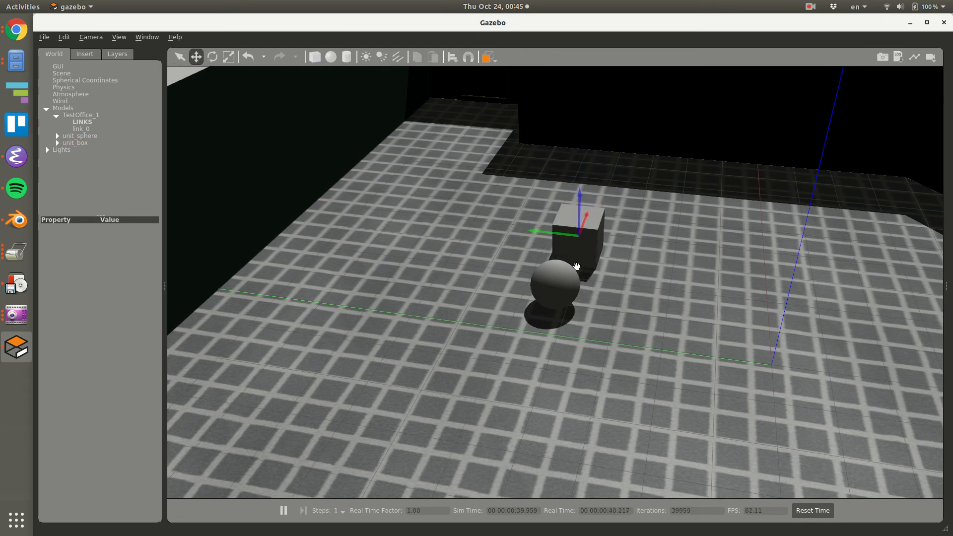